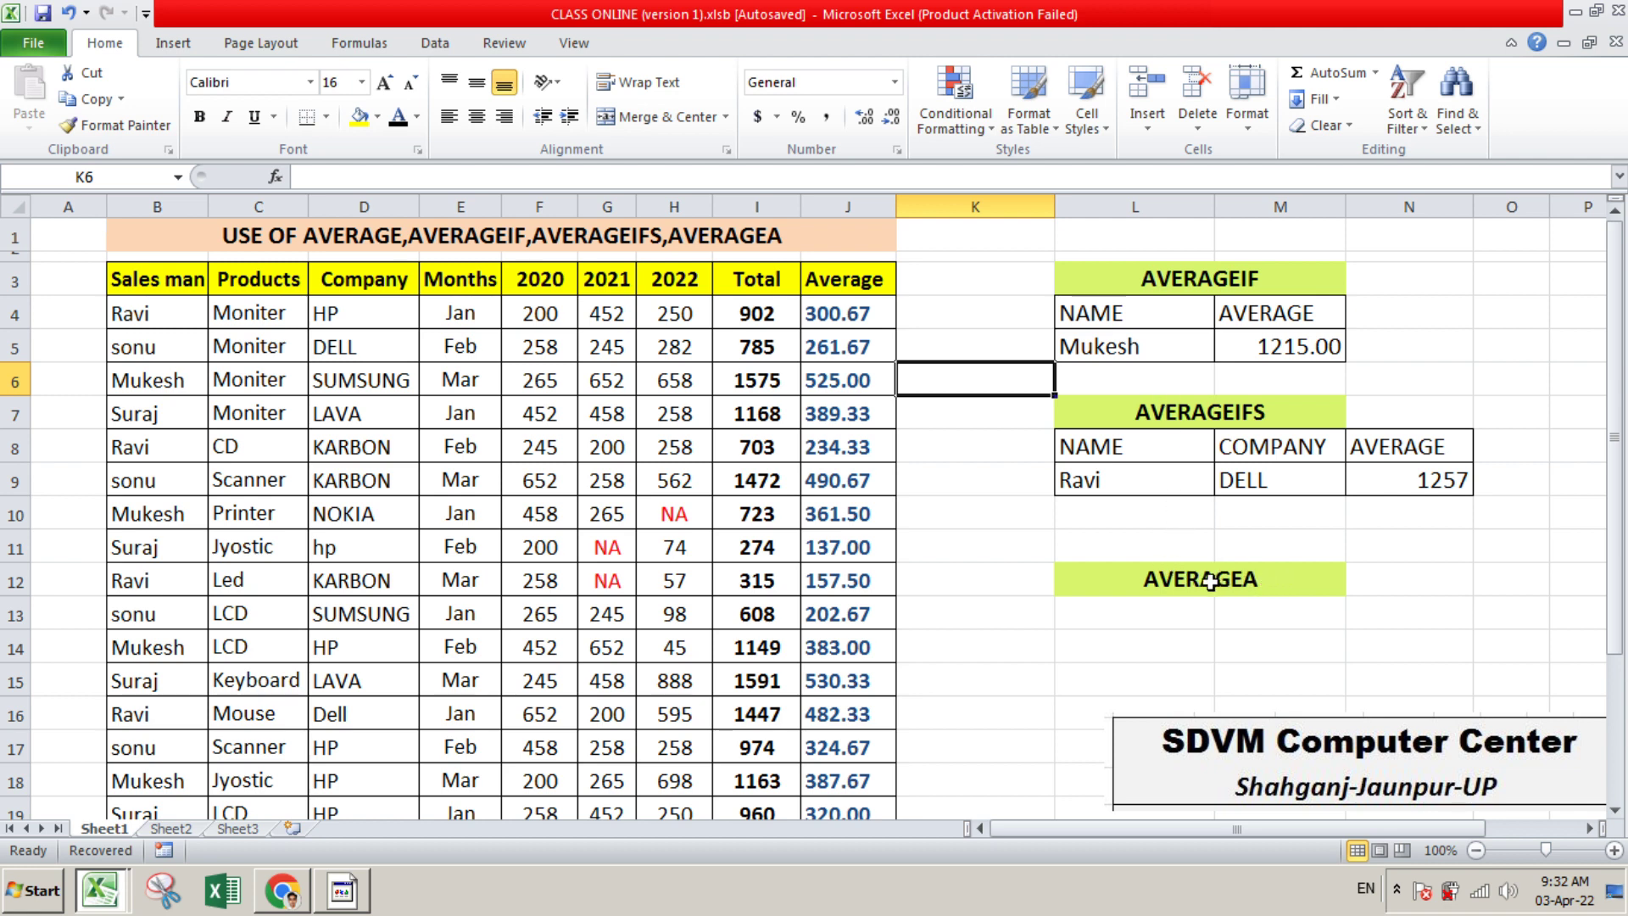
Clear all contents and formatting from K1:O10, removing the AVERAGEIF and AVERAGEIFS tables
{"action": "left_click_drag", "start_coordinate": [1100, 556], "coordinate": [1378, 591]}
{"action": "left_click", "coordinate": [1414, 581]}
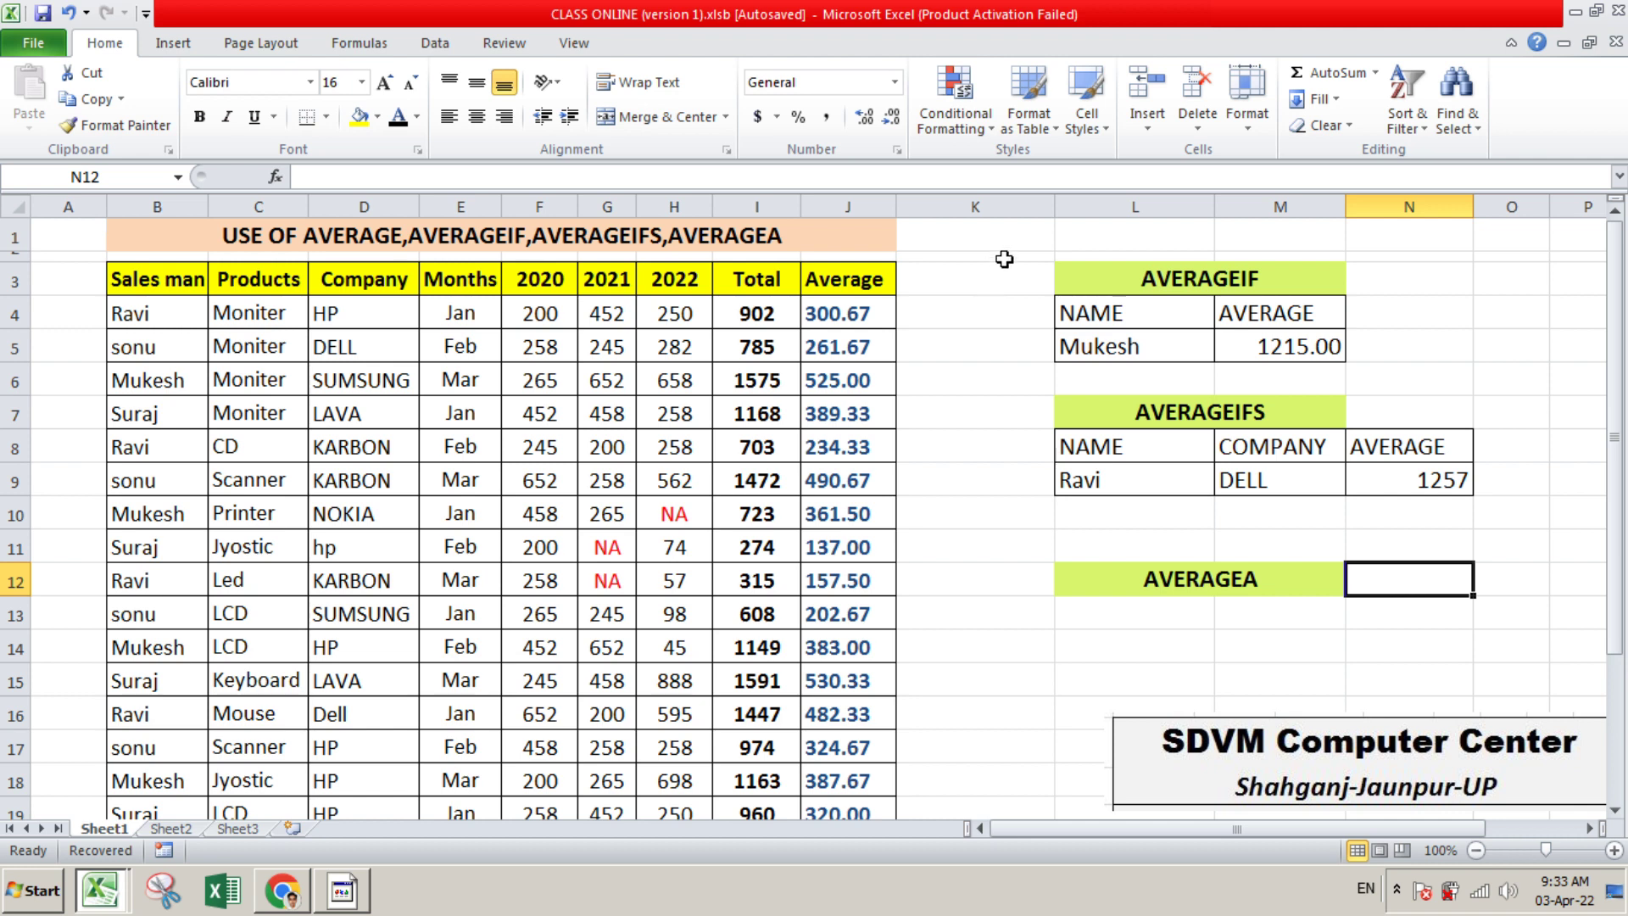
{"action": "left_click_drag", "start_coordinate": [1007, 248], "coordinate": [1474, 512]}
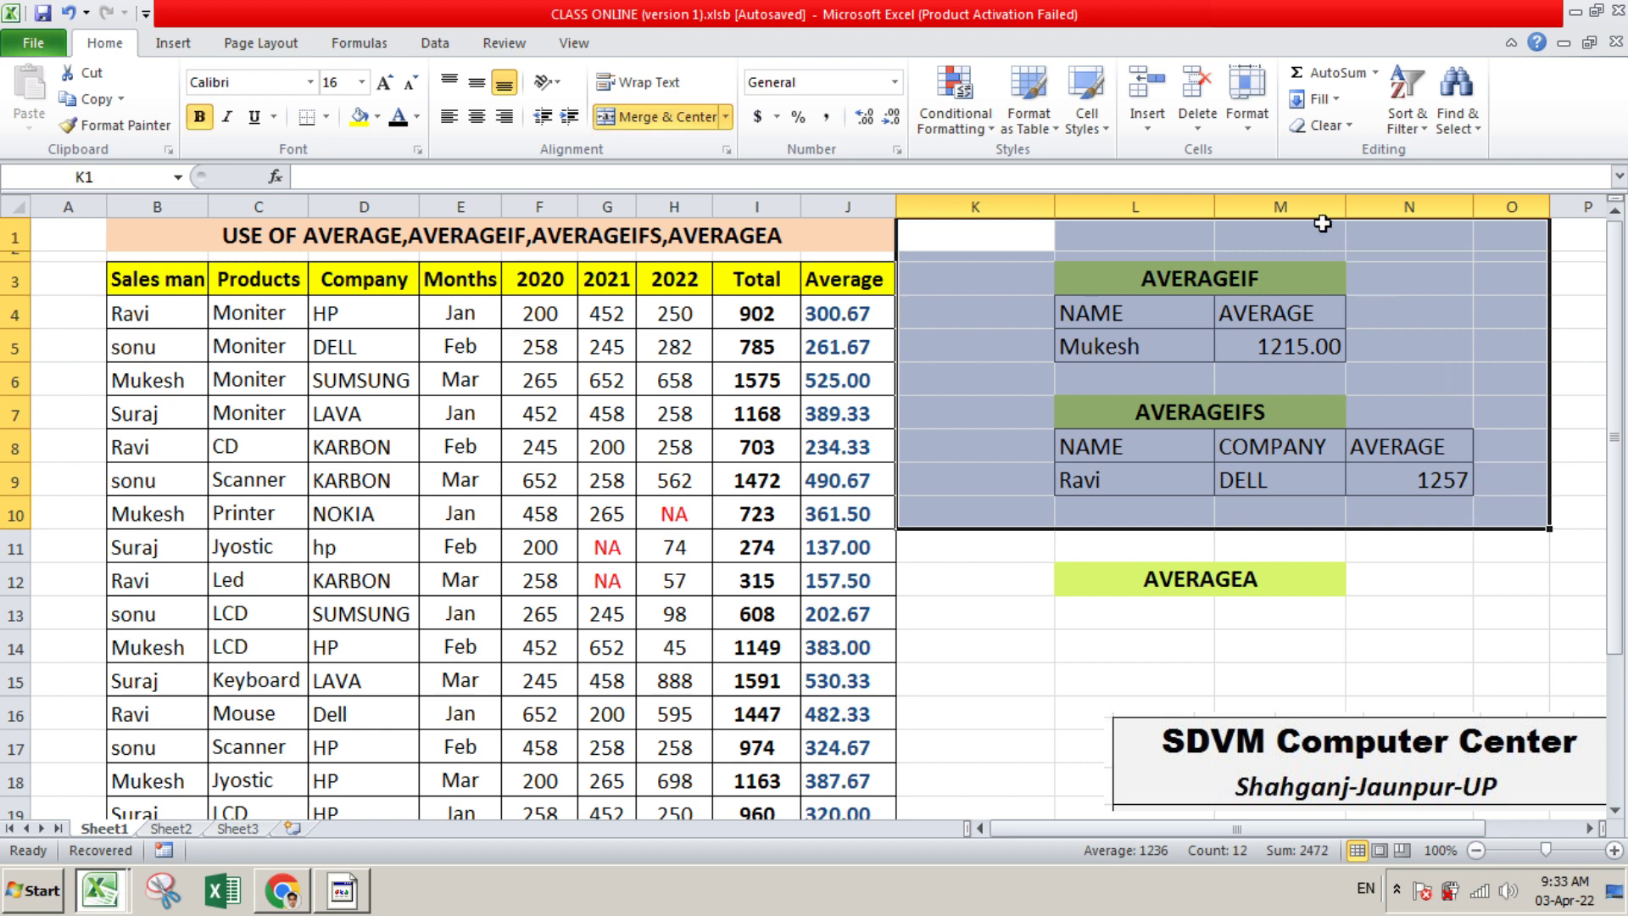
{"action": "left_click", "coordinate": [1351, 128]}
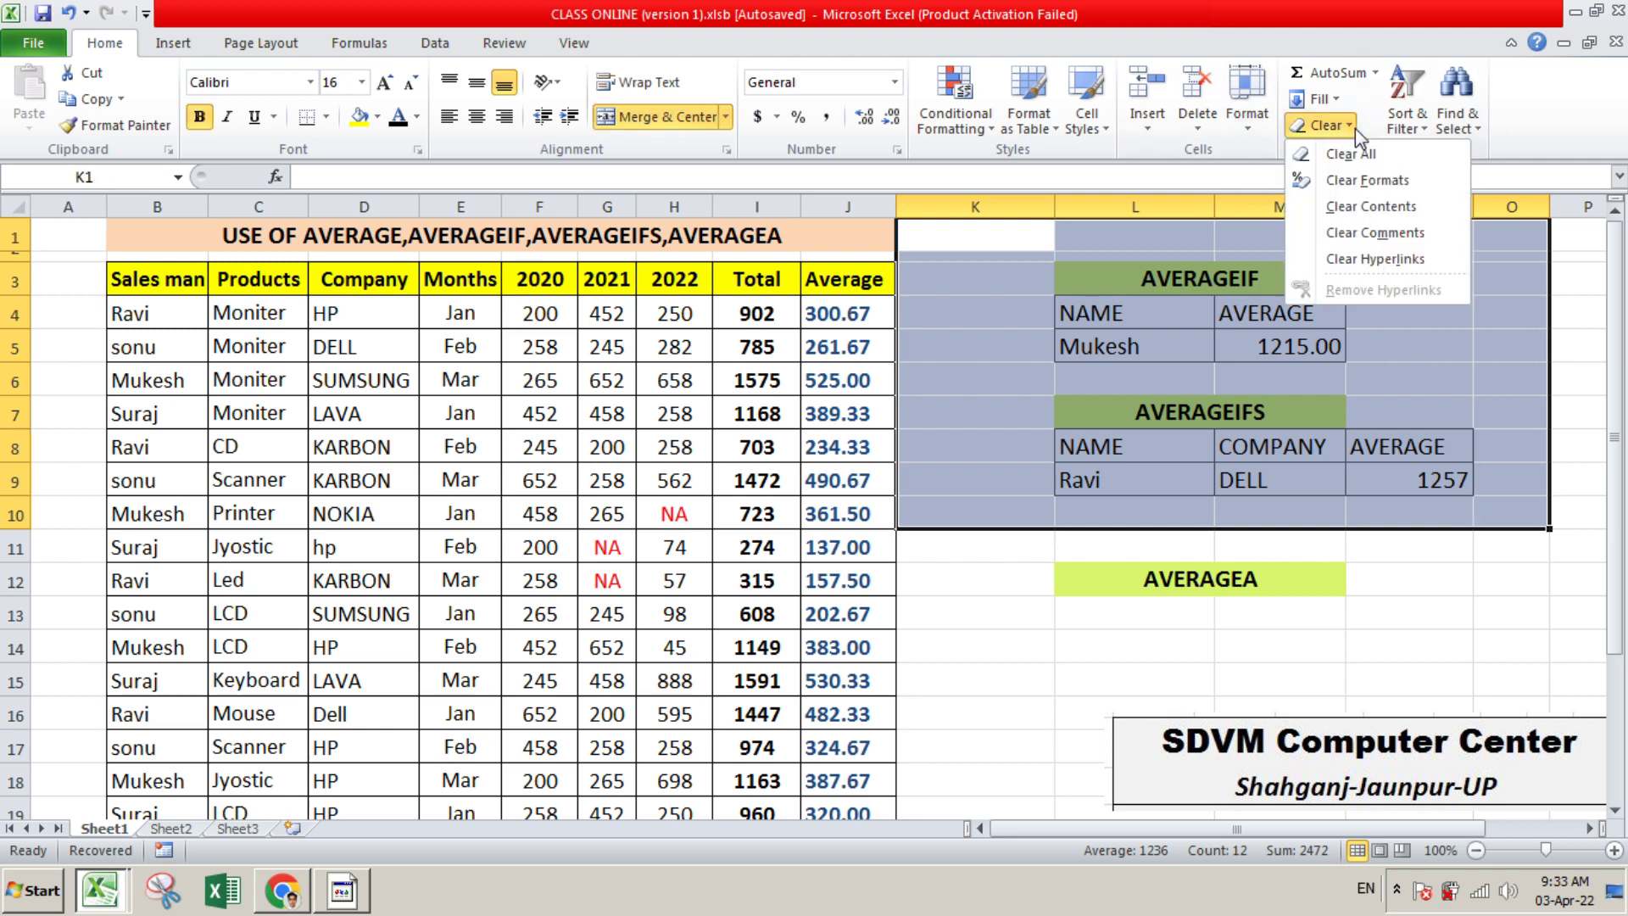
{"action": "left_click", "coordinate": [1355, 154]}
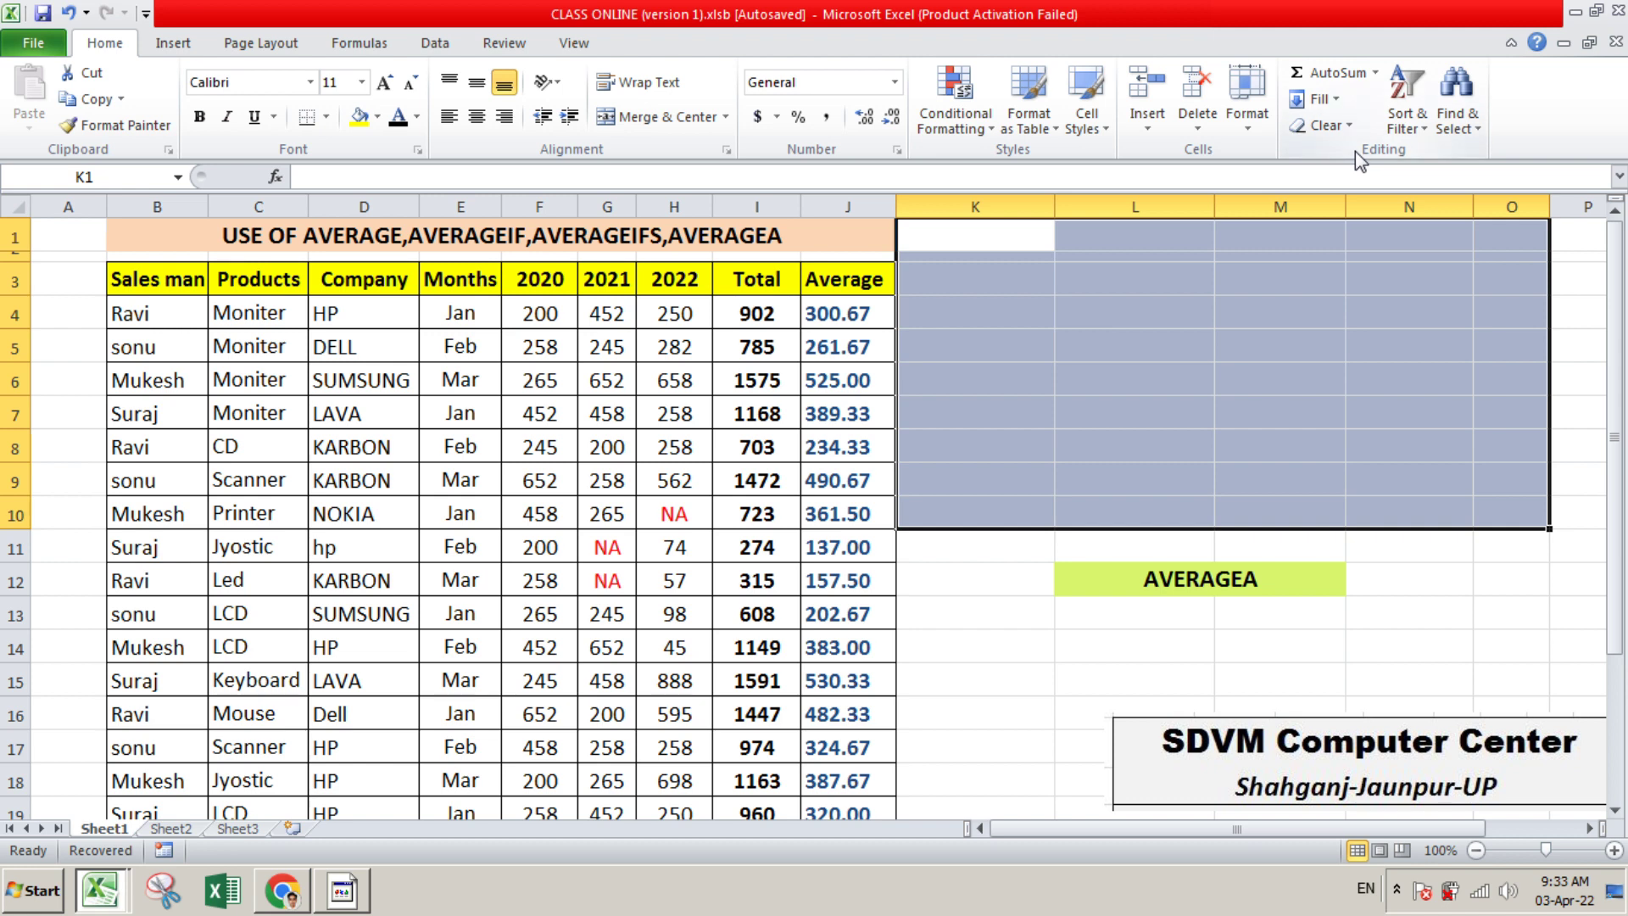
{"action": "left_click", "coordinate": [1279, 361]}
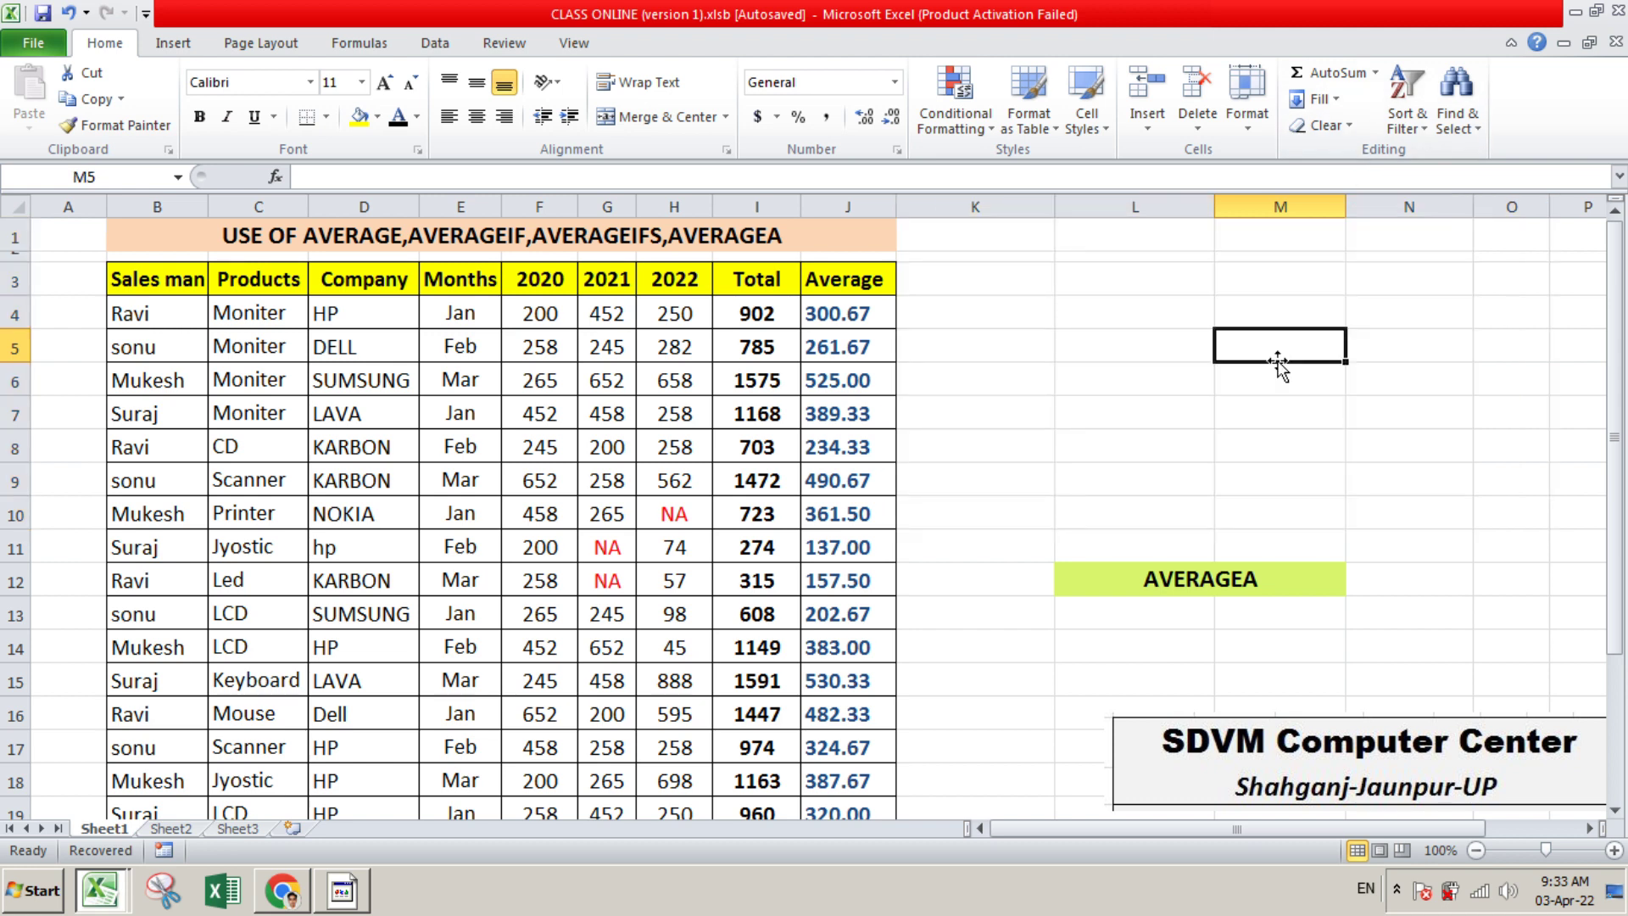
Move the AVERAGEA text out of merged cell L12 into K3, beside the Average header
{"action": "left_click", "coordinate": [1127, 580]}
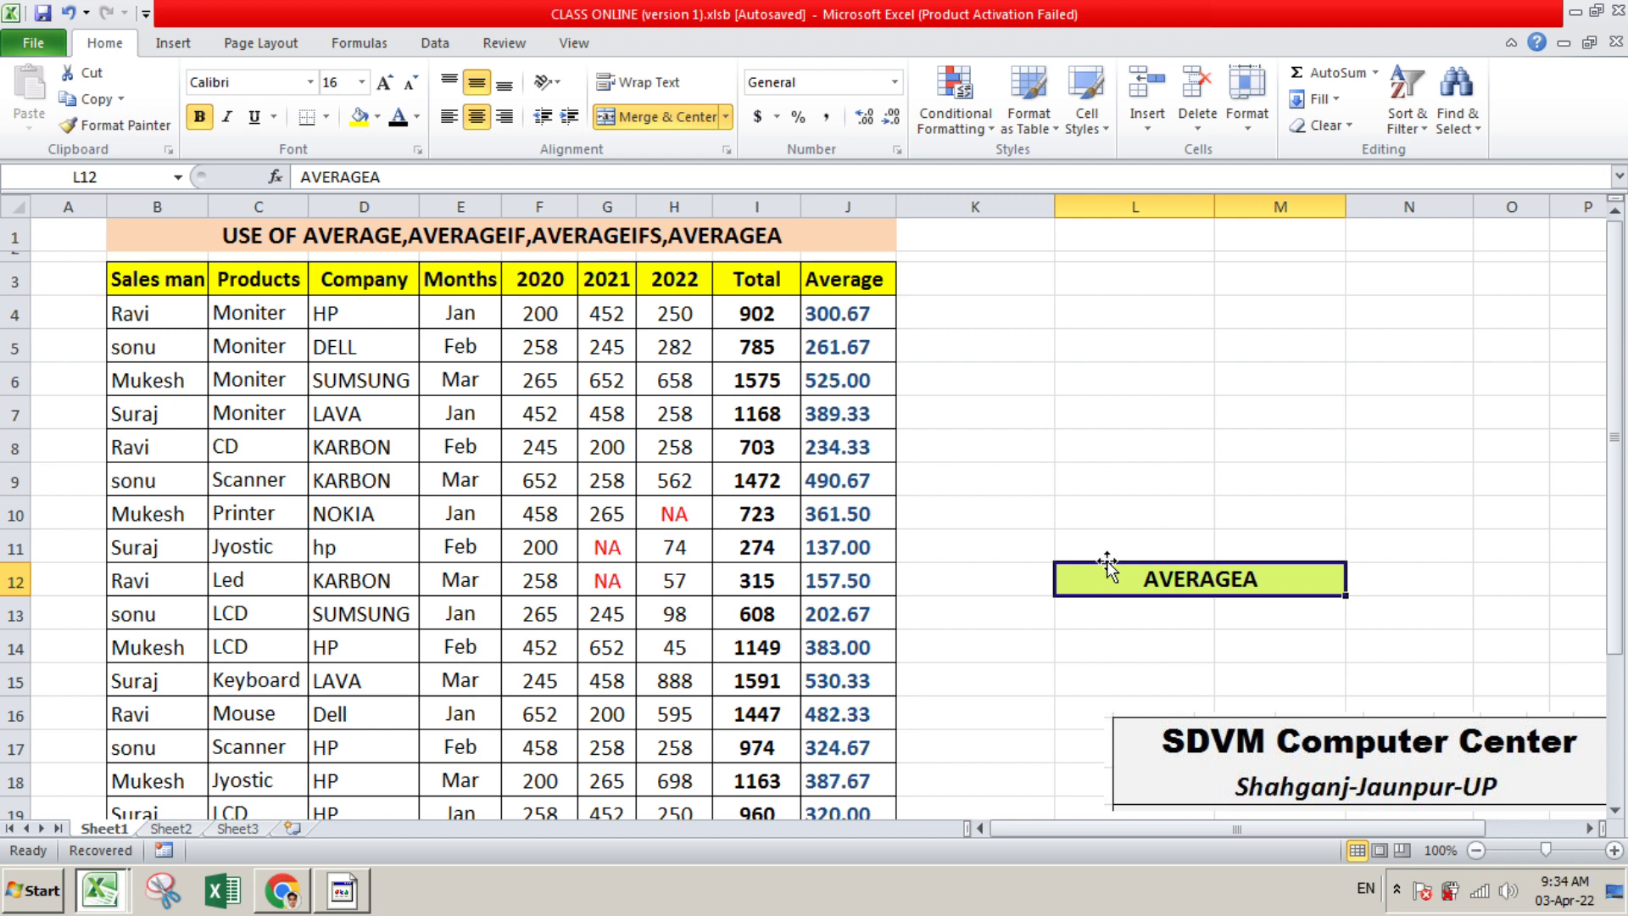
{"action": "double_click", "coordinate": [1158, 584]}
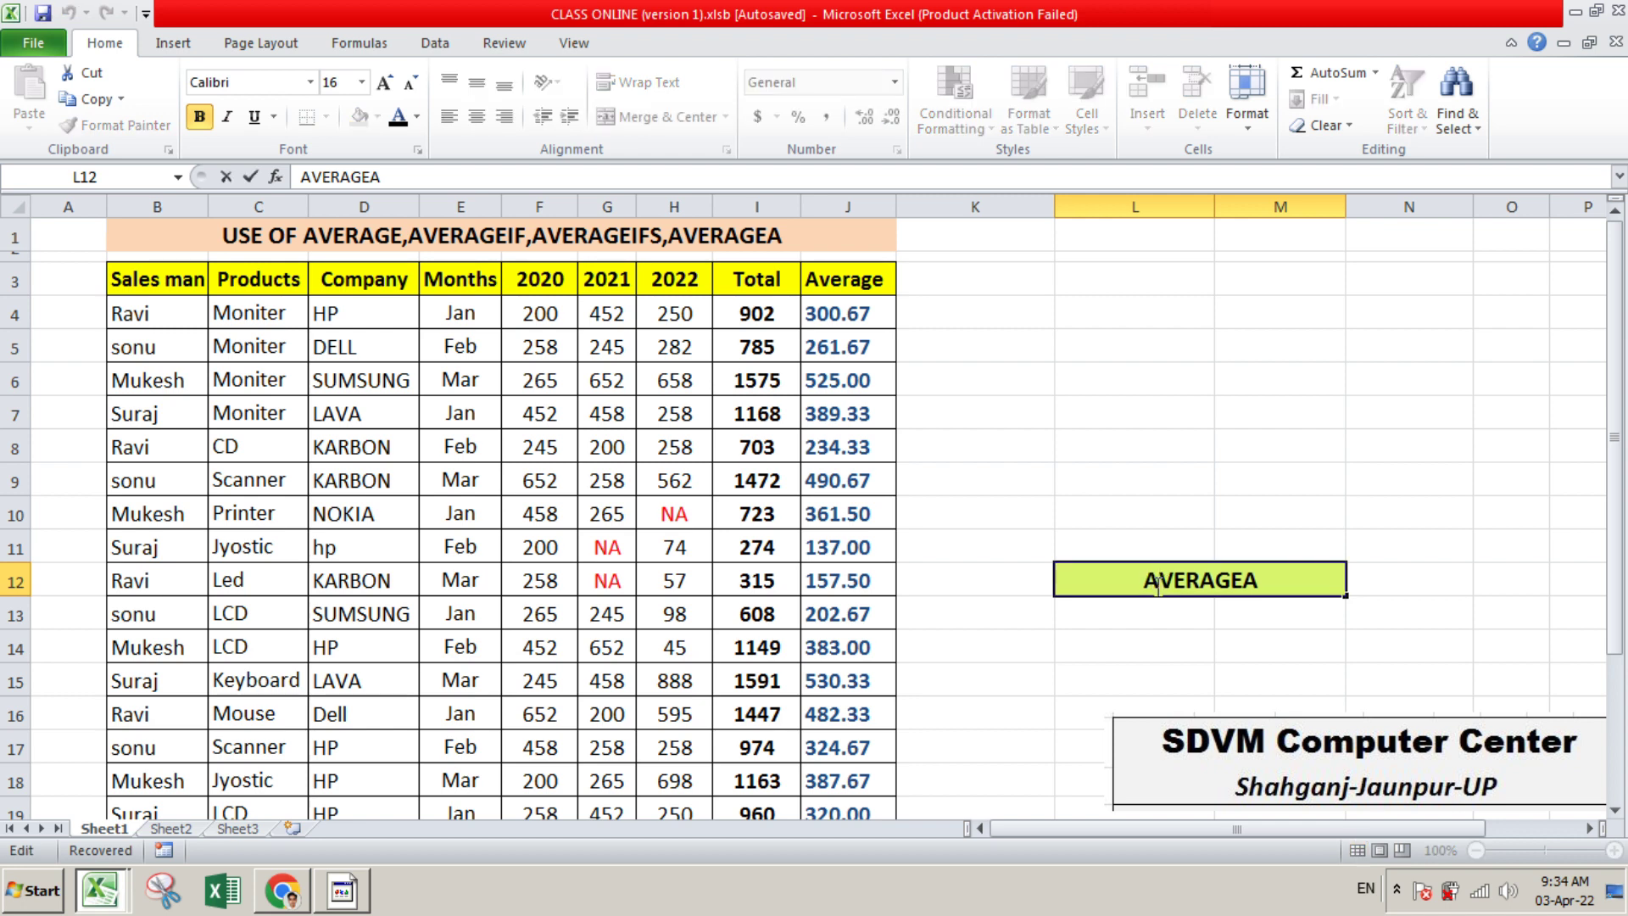
{"action": "left_click_drag", "start_coordinate": [1143, 583], "coordinate": [1257, 587]}
{"action": "key", "text": "ctrl+c"}
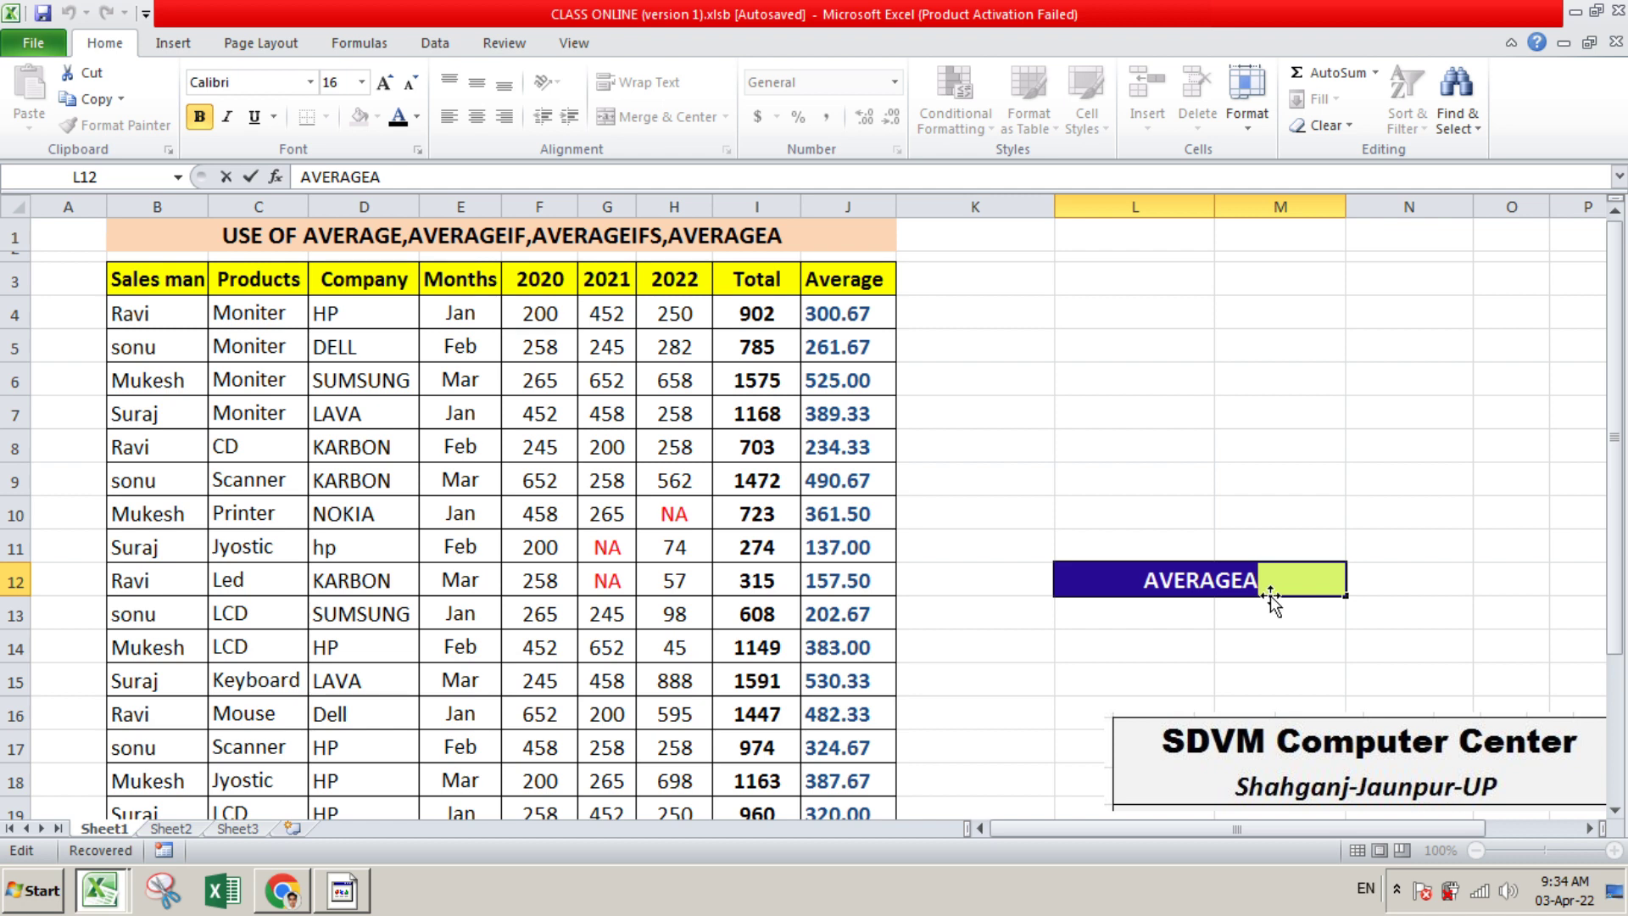
{"action": "key", "text": "BackSpace"}
{"action": "left_click", "coordinate": [1145, 415]}
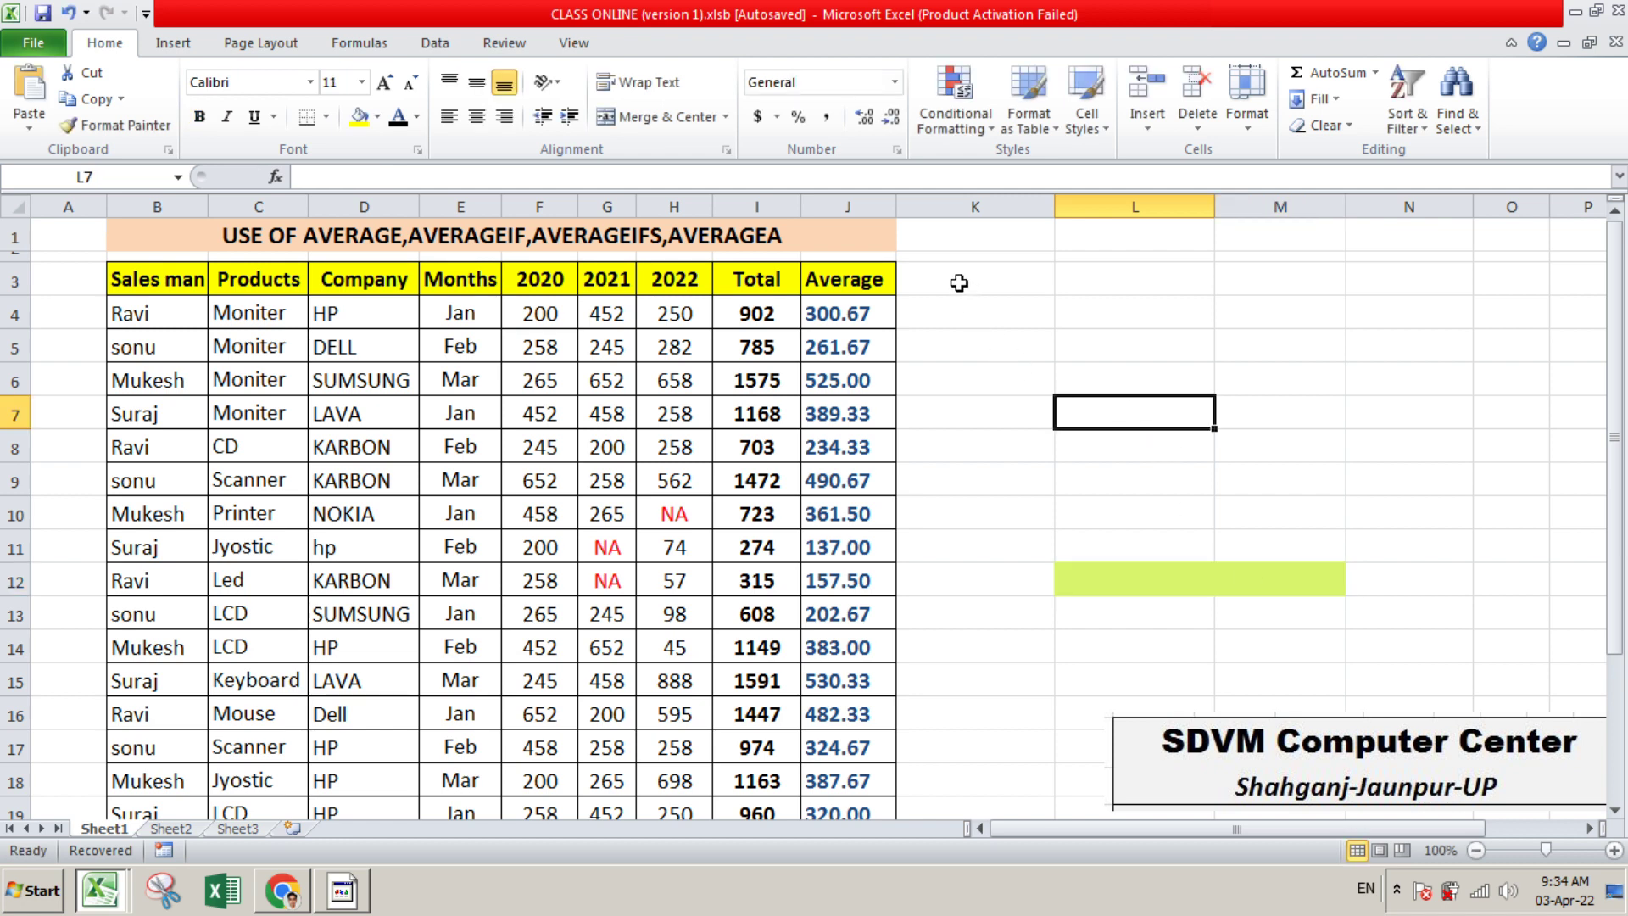
{"action": "left_click", "coordinate": [959, 282]}
{"action": "key", "text": "ctrl+v"}
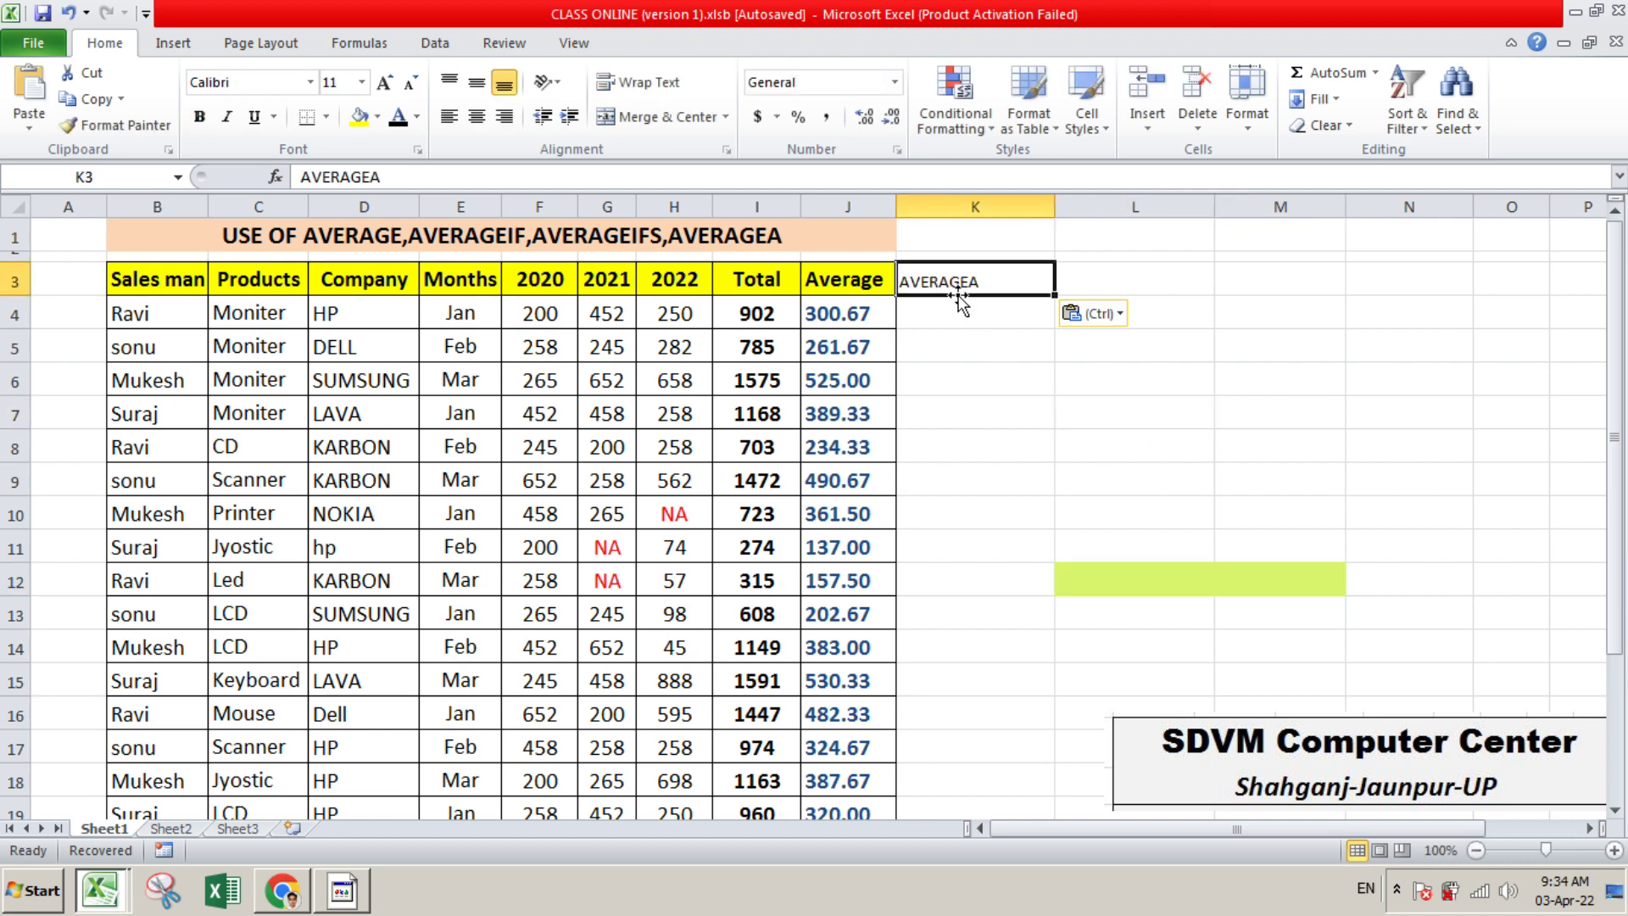
Copy the formatting of the Average header in J3 onto the AVERAGEA header in K3
{"action": "left_click", "coordinate": [841, 291]}
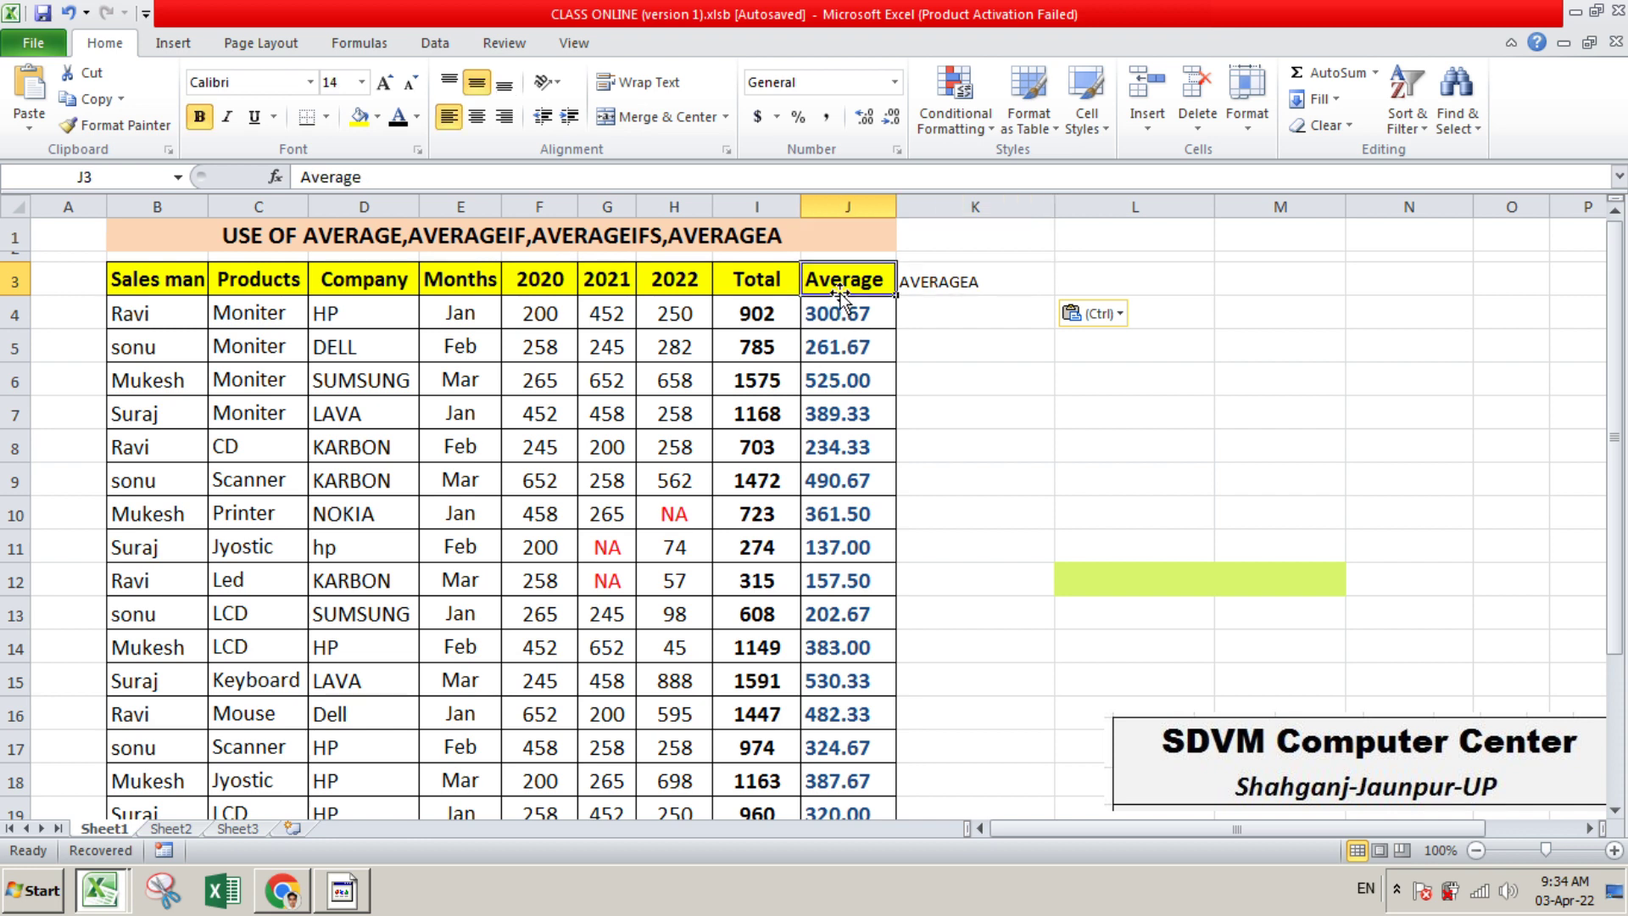
{"action": "left_click", "coordinate": [127, 124]}
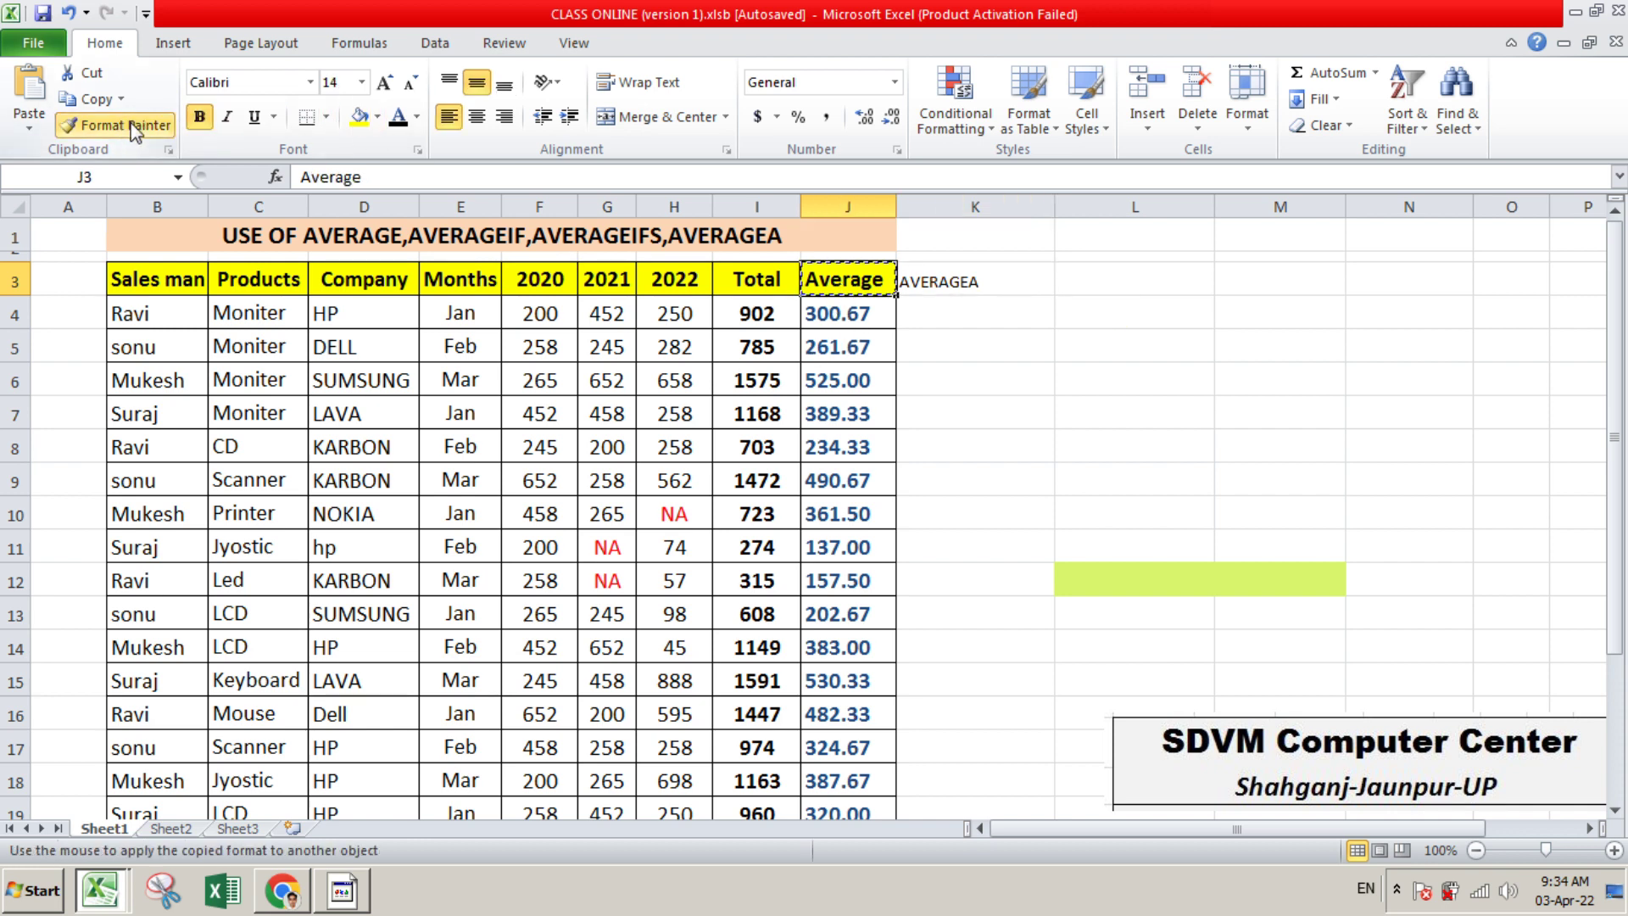
{"action": "left_click", "coordinate": [940, 282]}
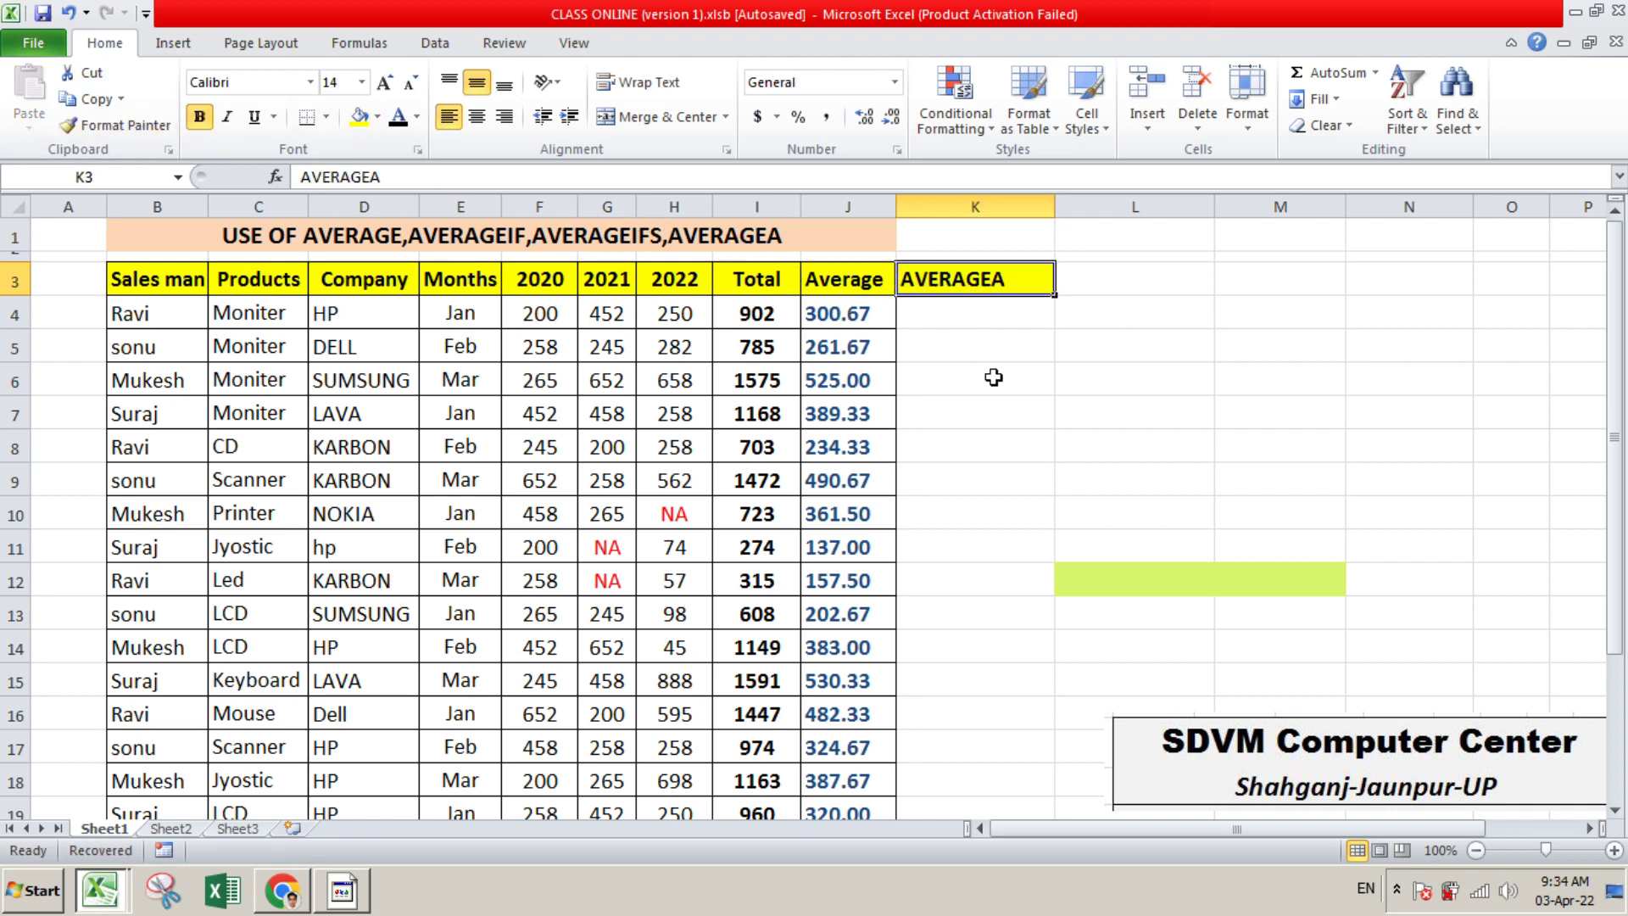
Apply all borders to the empty AVERAGEA column cells K4:K24
{"action": "left_click", "coordinate": [972, 312]}
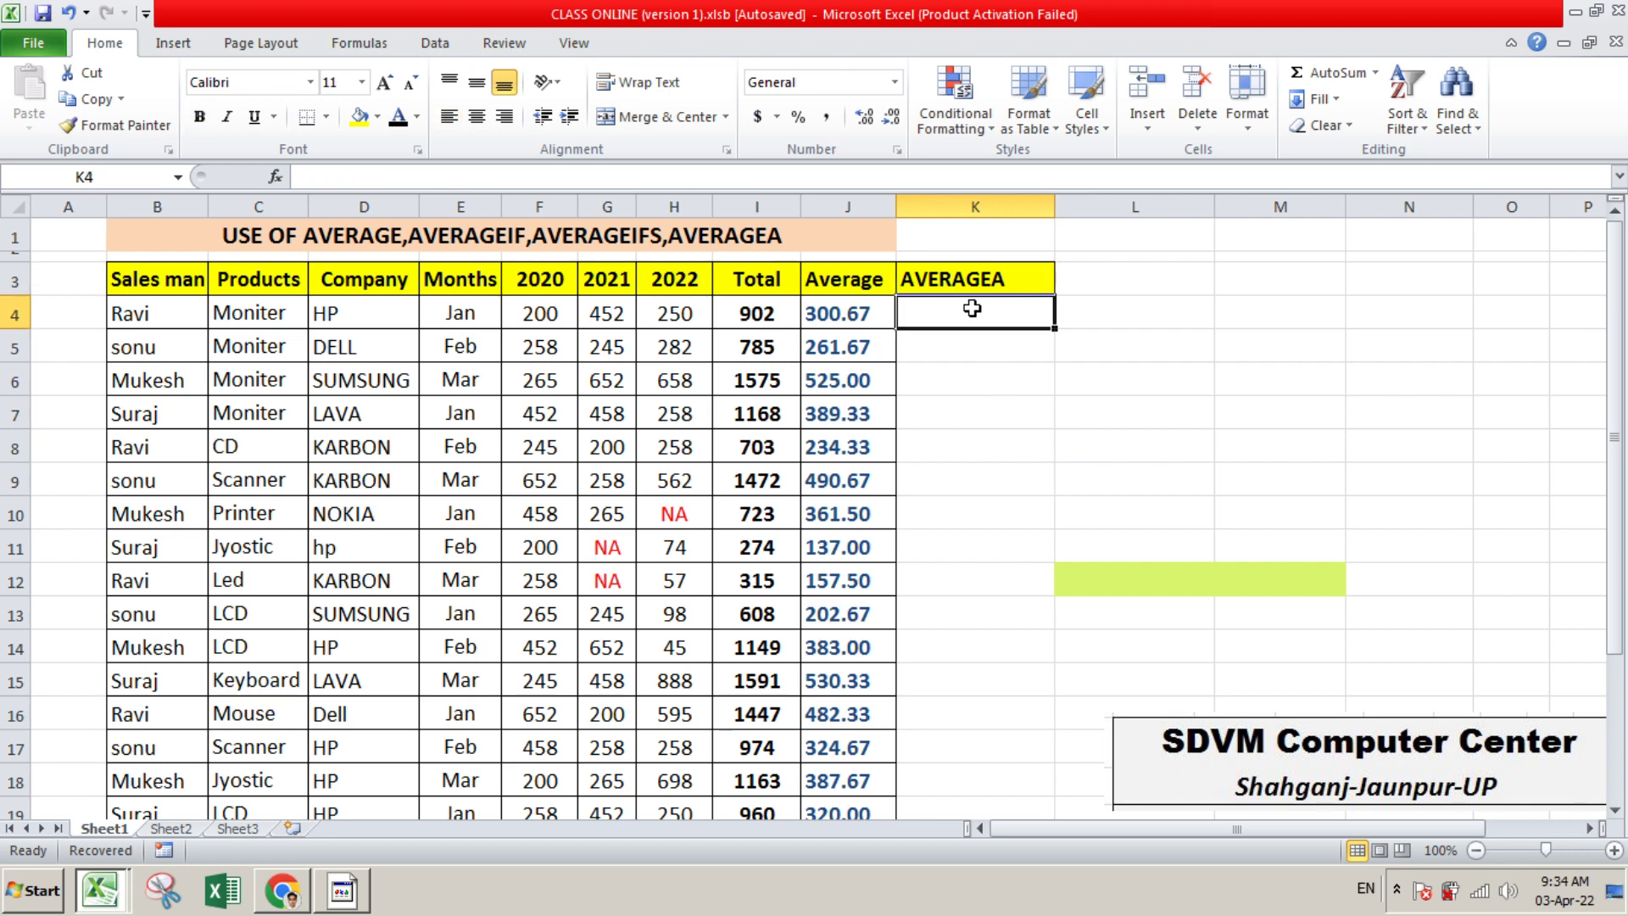
{"action": "left_click_drag", "start_coordinate": [971, 309], "coordinate": [989, 764]}
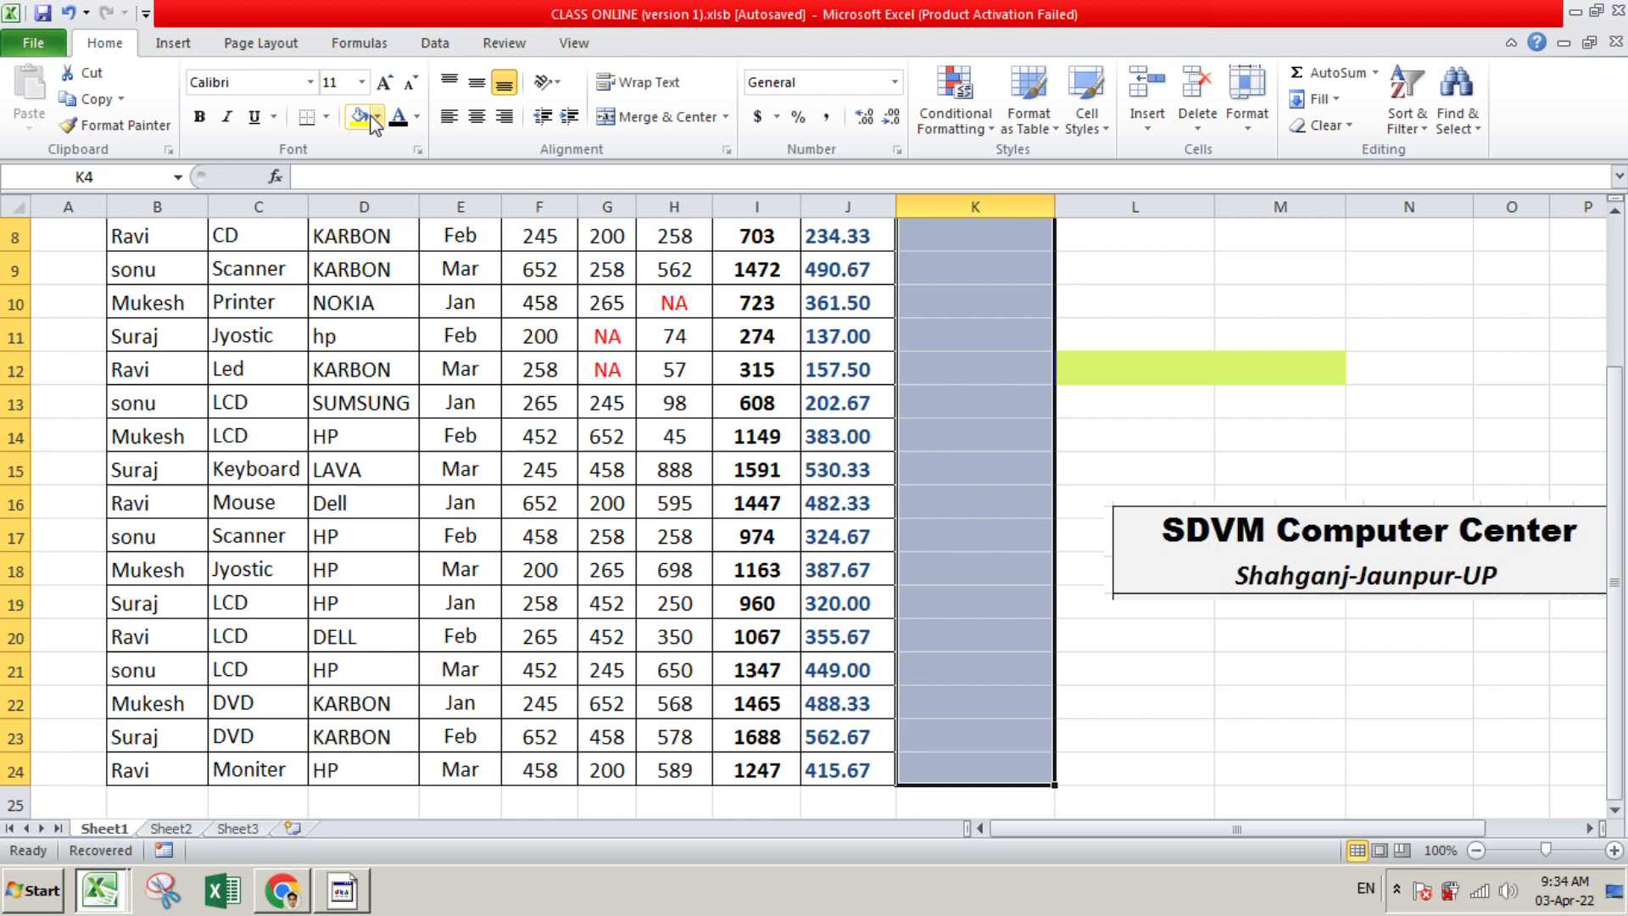
{"action": "left_click", "coordinate": [326, 116]}
{"action": "left_click", "coordinate": [365, 306]}
{"action": "scroll", "coordinate": [757, 400], "scroll_direction": "up", "scroll_amount": 3}
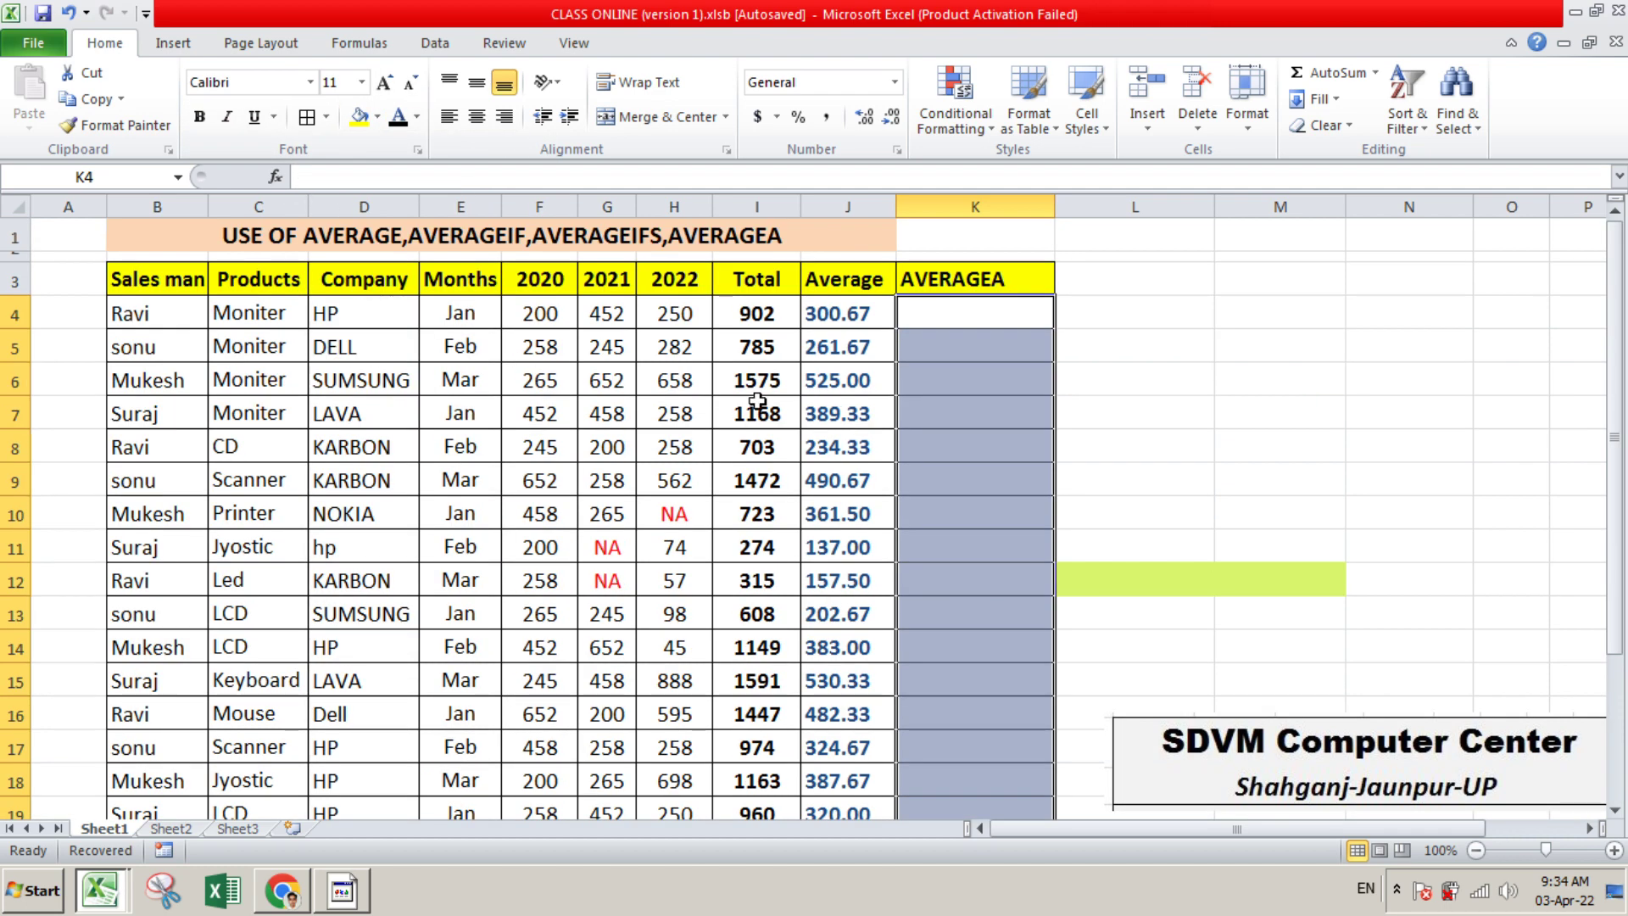
{"action": "left_click", "coordinate": [1155, 411]}
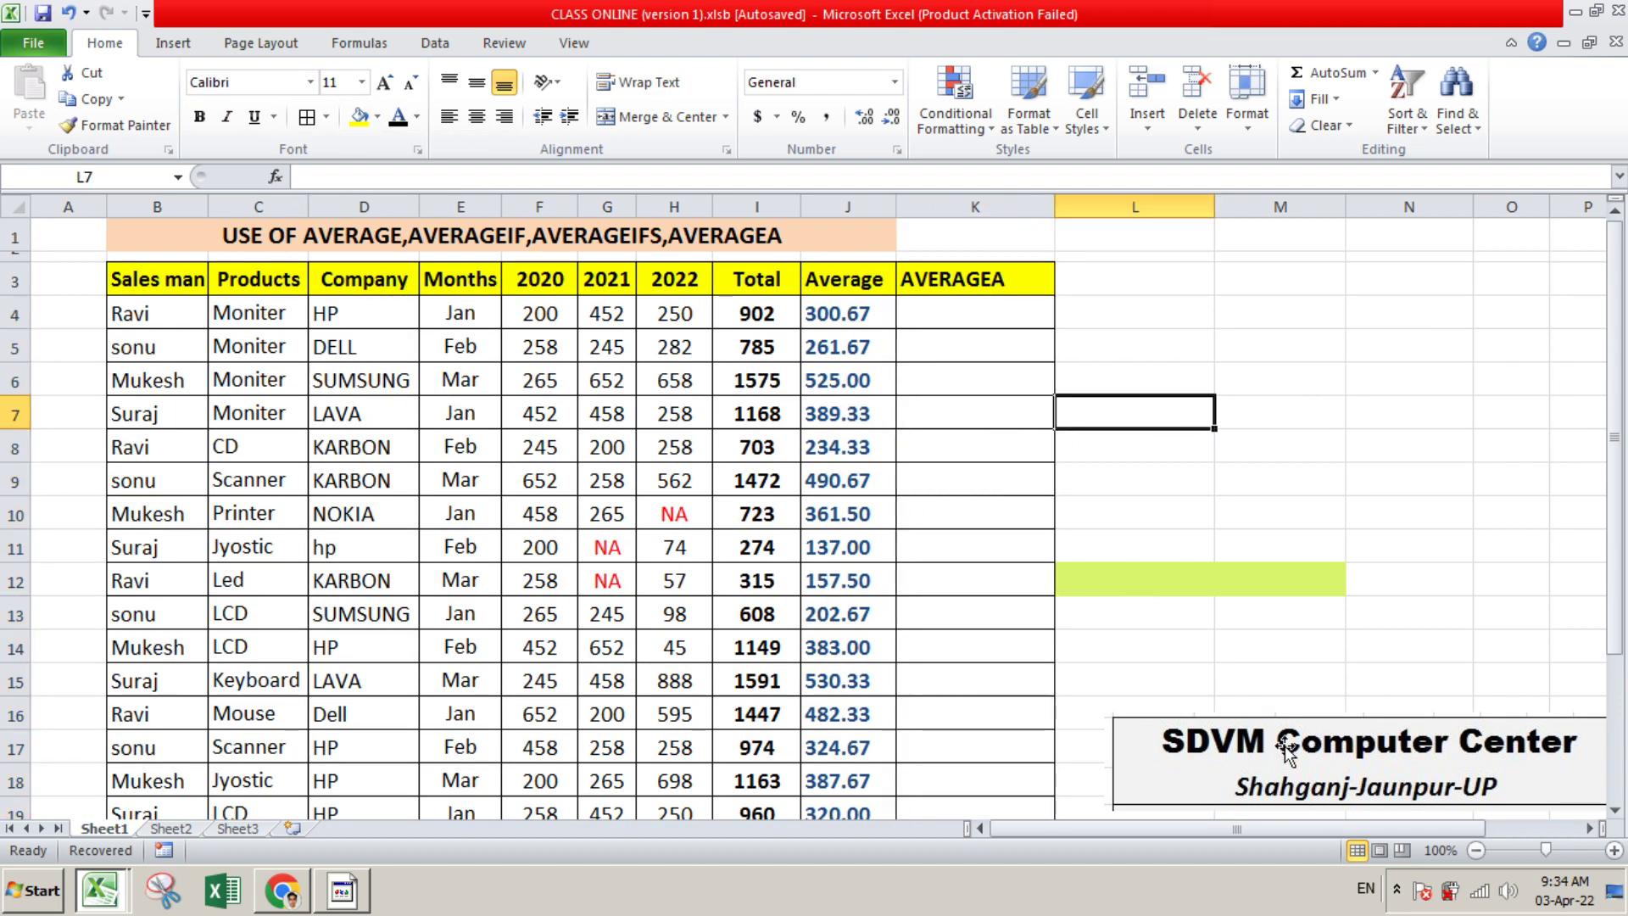
Clear all formatting and contents from L11:M12 to remove the leftover green merged cell
{"action": "left_click_drag", "start_coordinate": [1138, 552], "coordinate": [1292, 592]}
{"action": "left_click", "coordinate": [1327, 126]}
{"action": "left_click", "coordinate": [1352, 150]}
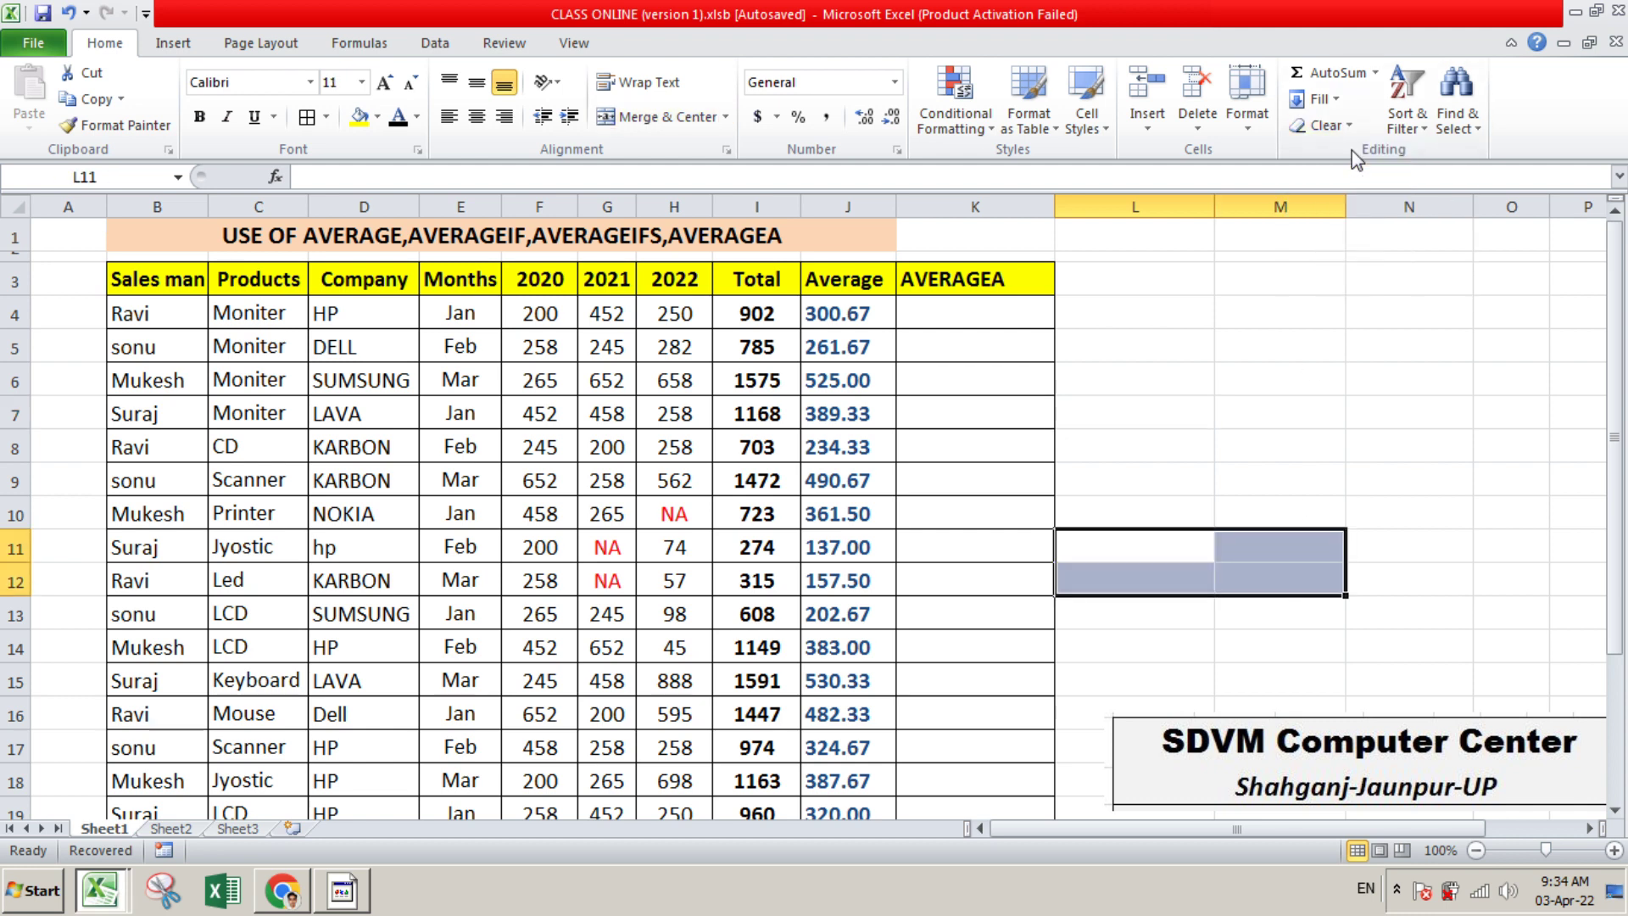
{"action": "left_click", "coordinate": [1398, 415]}
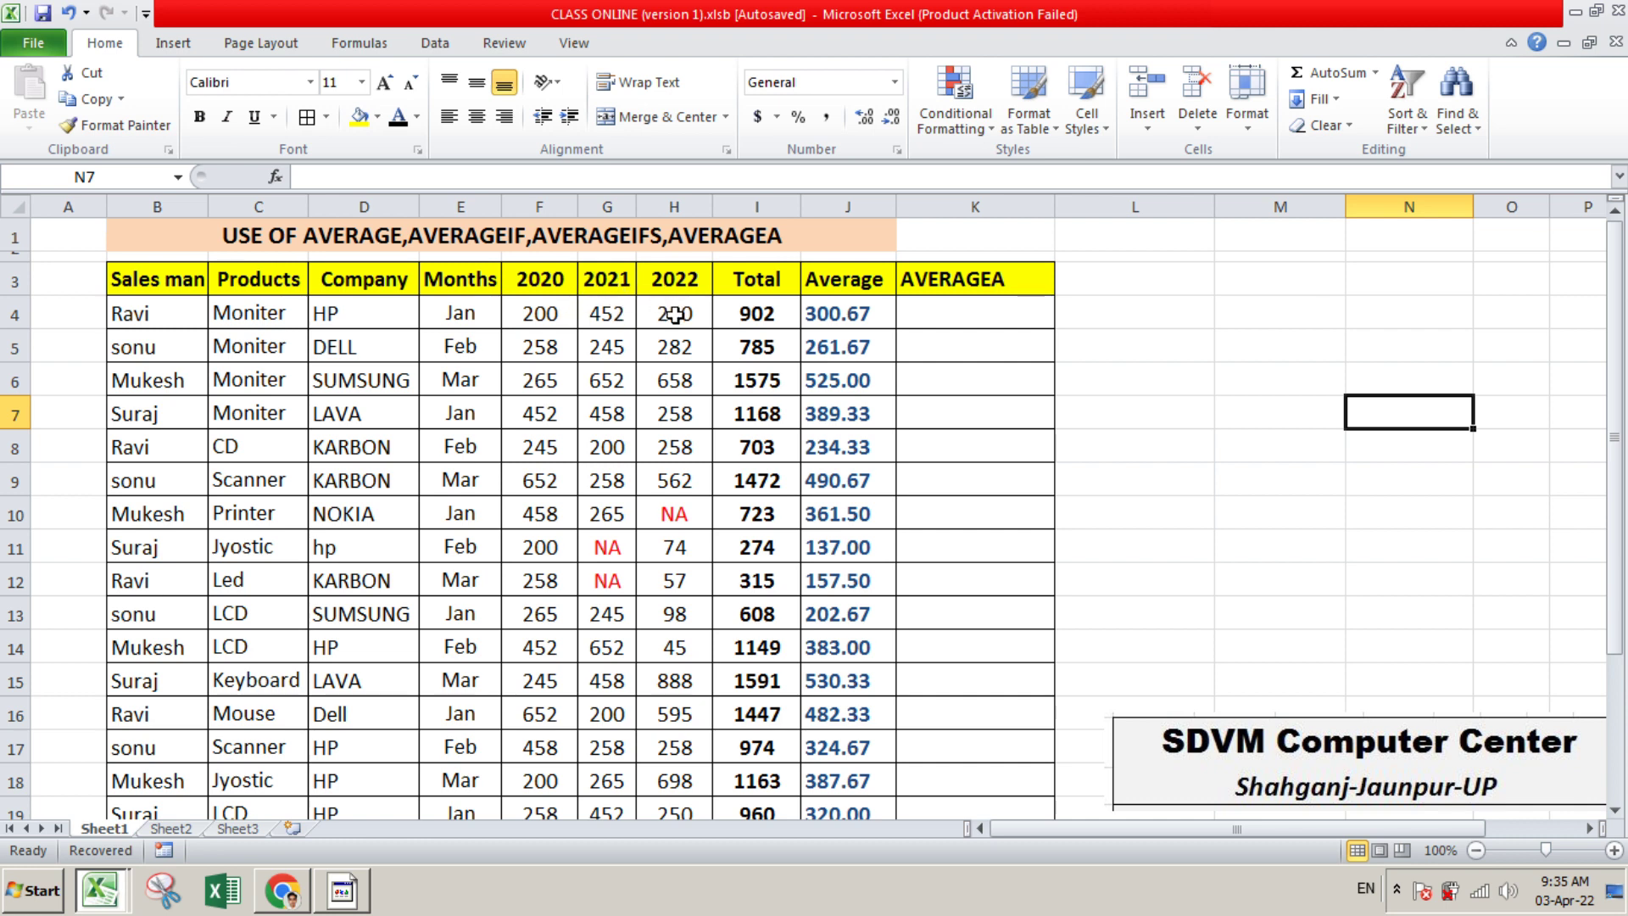
Replace the 2021 value in G4 of the first data row with the text NO
{"action": "left_click", "coordinate": [548, 315]}
{"action": "left_click", "coordinate": [609, 318]}
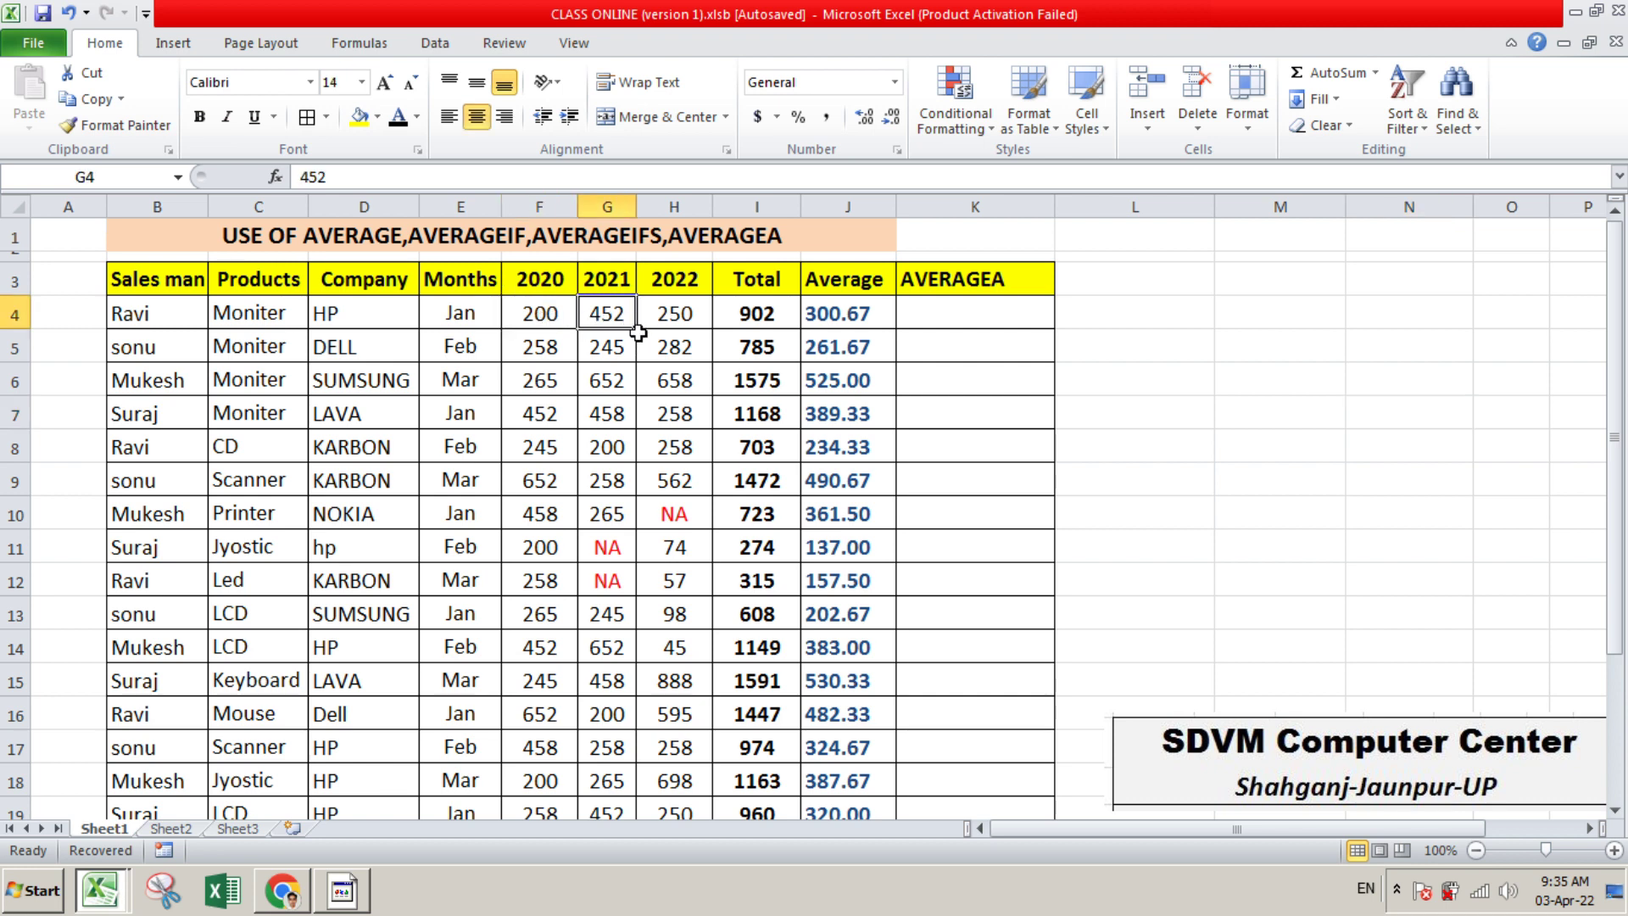
{"action": "left_click", "coordinate": [676, 320]}
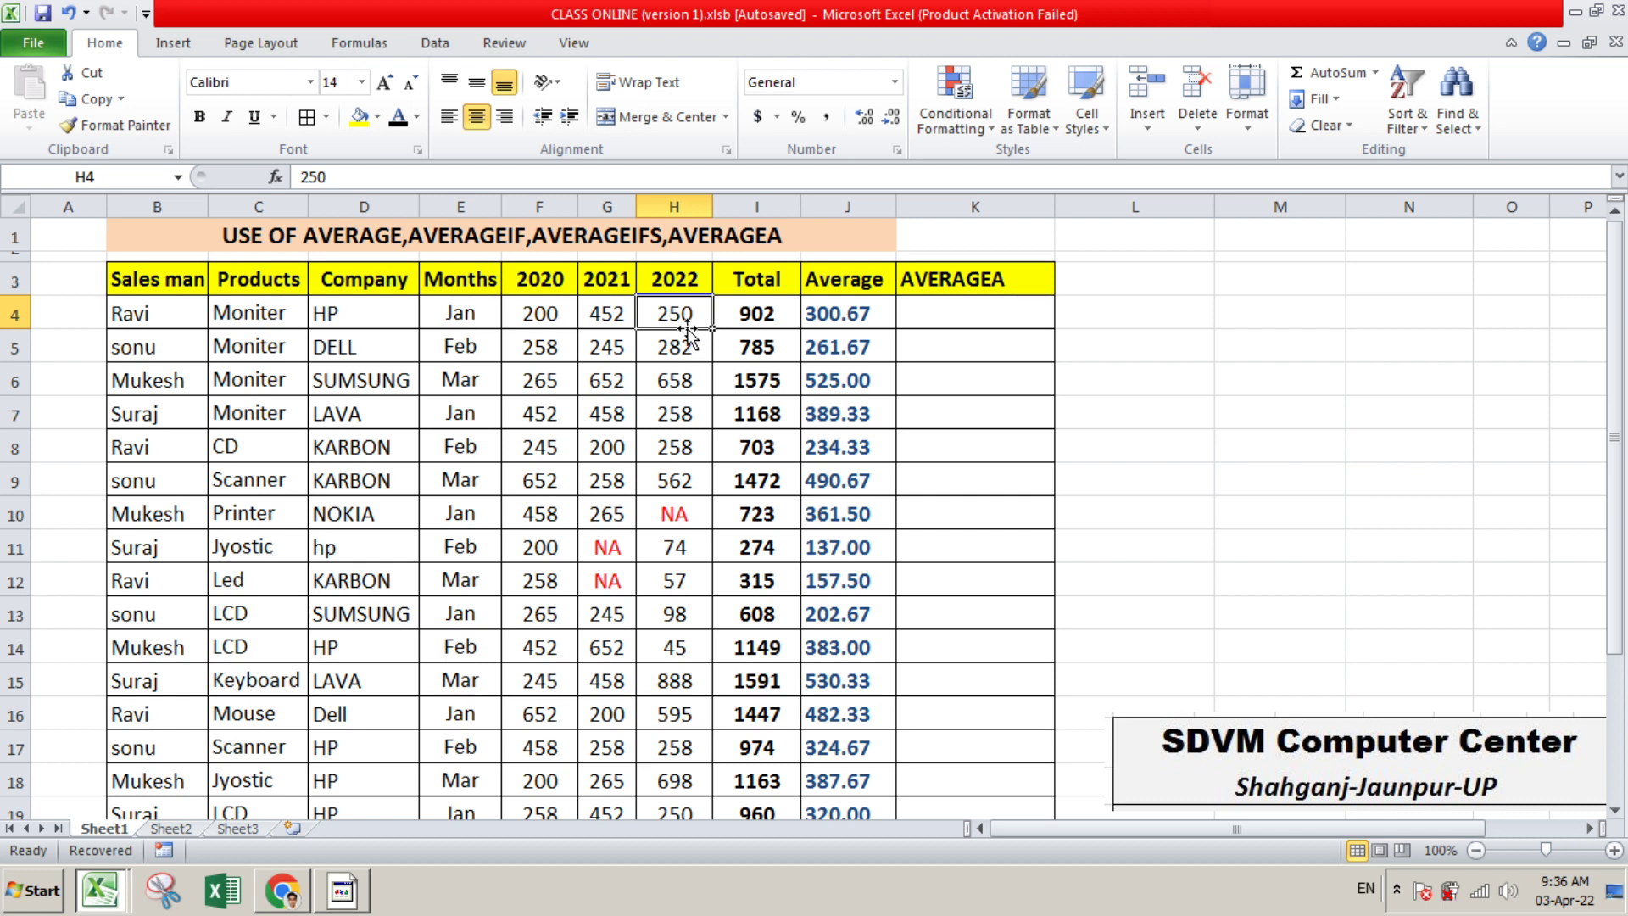
{"action": "left_click", "coordinate": [614, 327]}
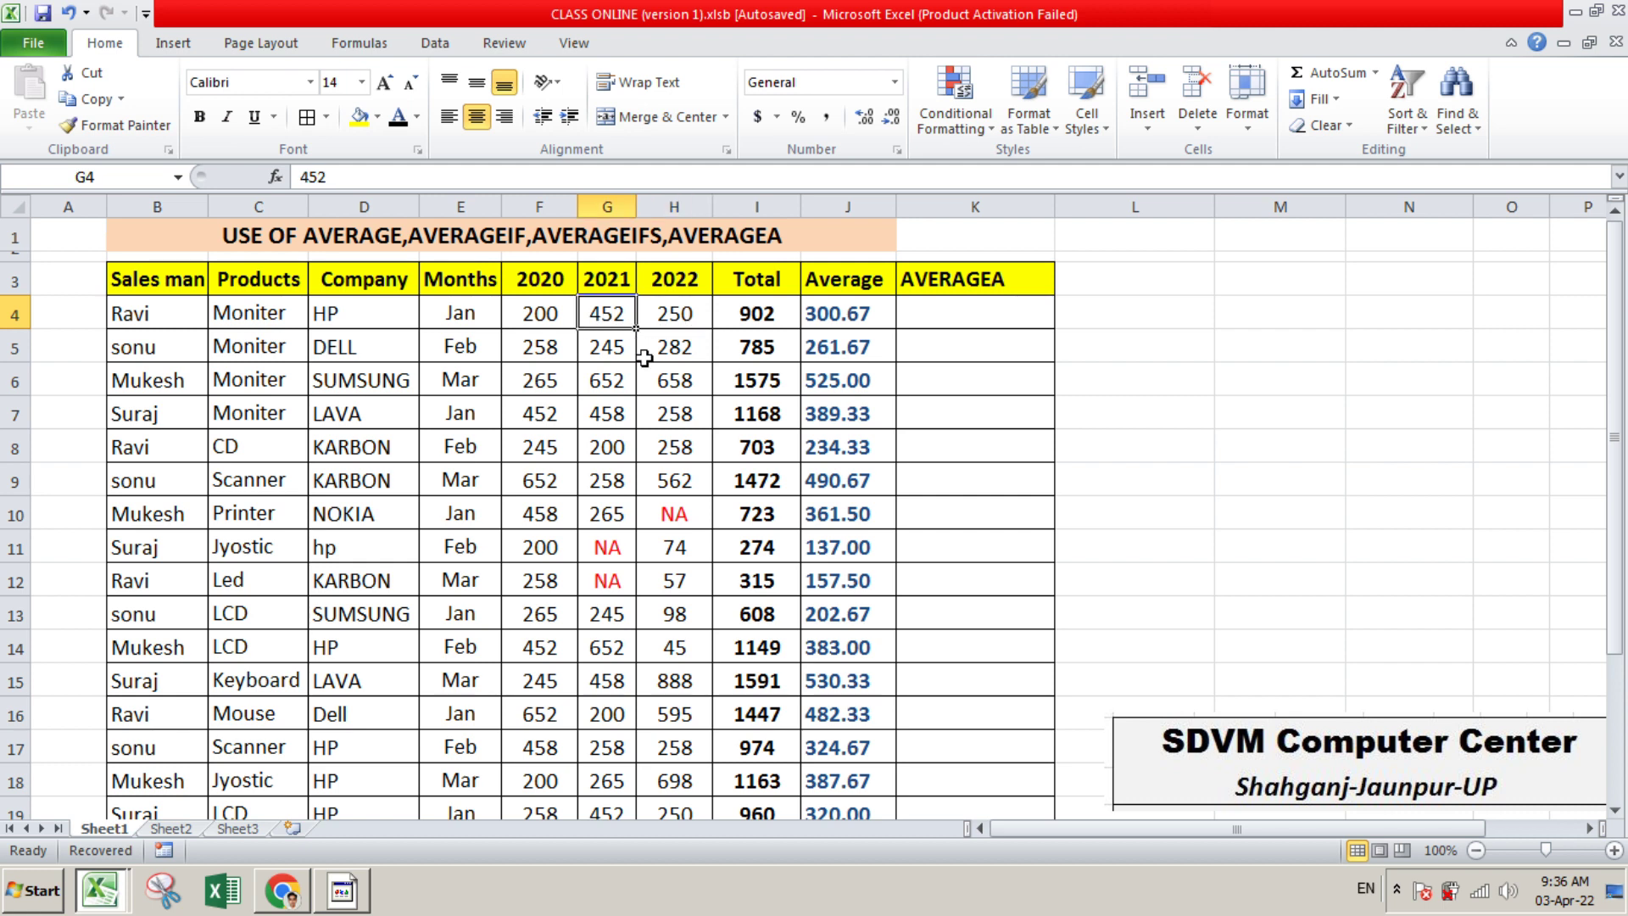
{"action": "type", "text": "no"}
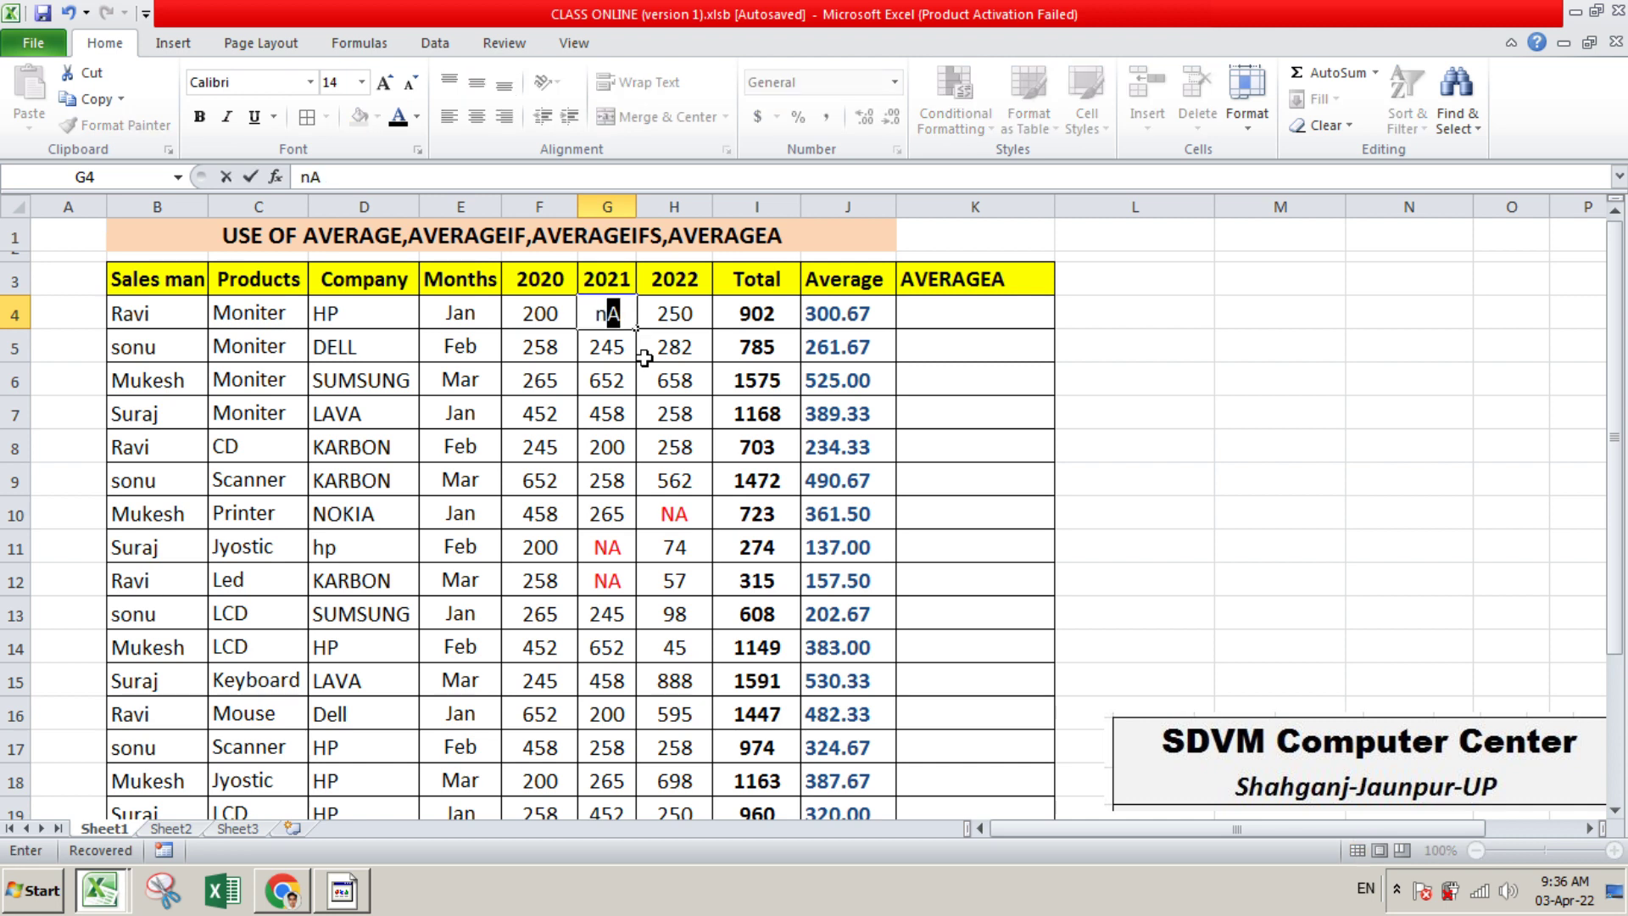
{"action": "key", "text": "BackSpace"}
{"action": "key", "text": "BackSpace"}
{"action": "type", "text": "NO"}
{"action": "key", "text": "Return"}
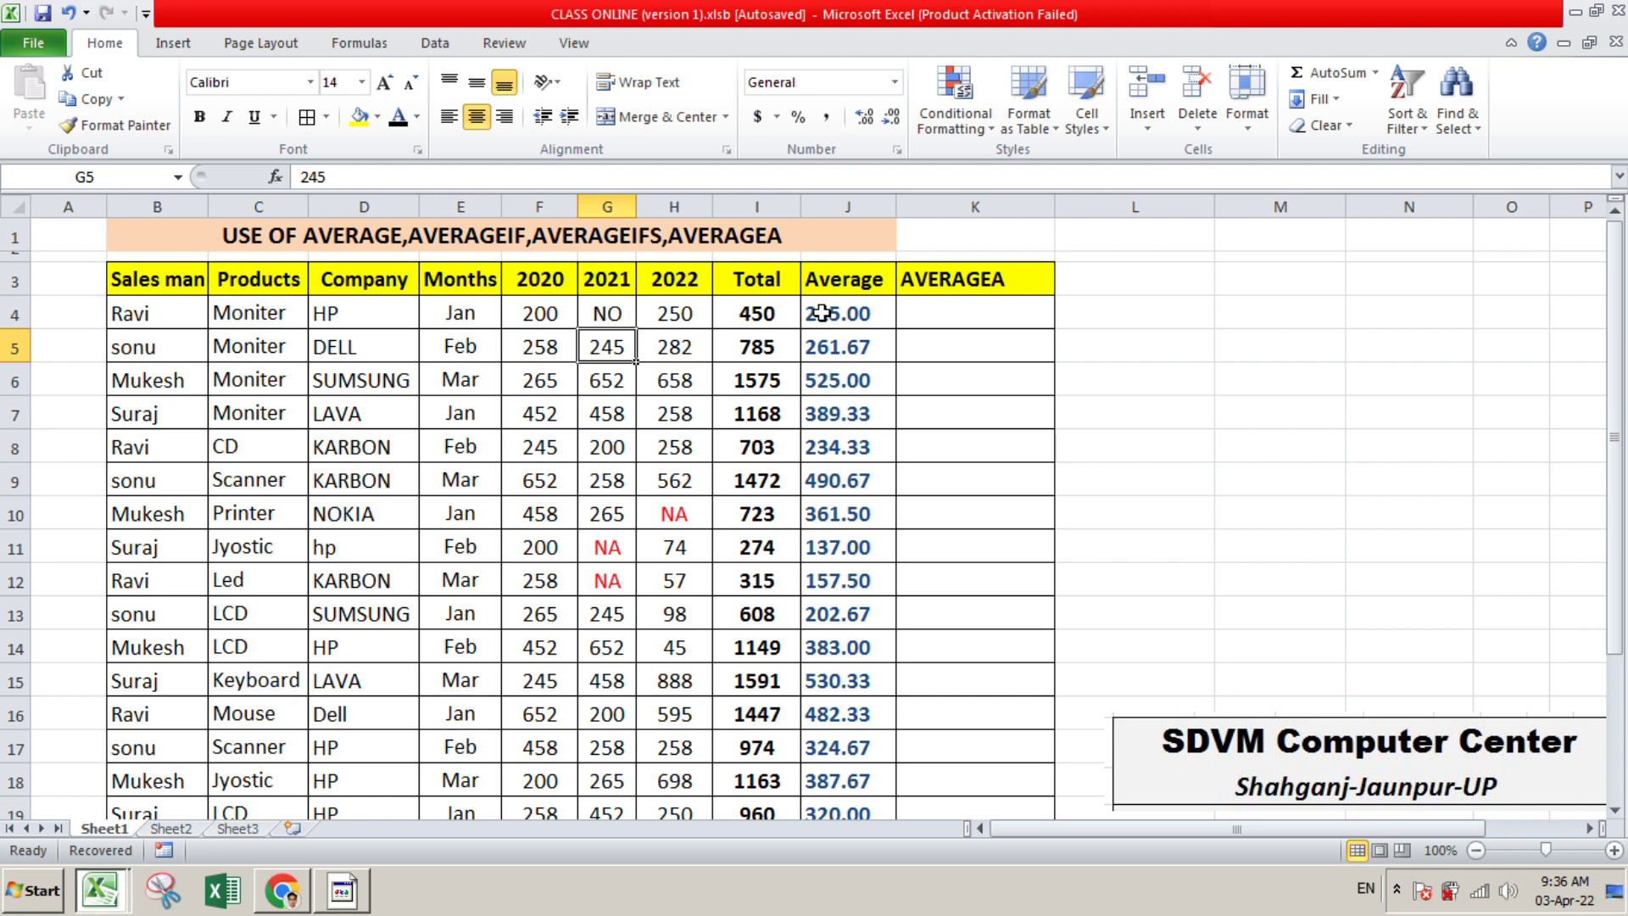
Enter the check formula =200+250 in L4 to add the first row's 2020 and 2022 values
{"action": "left_click", "coordinate": [558, 315]}
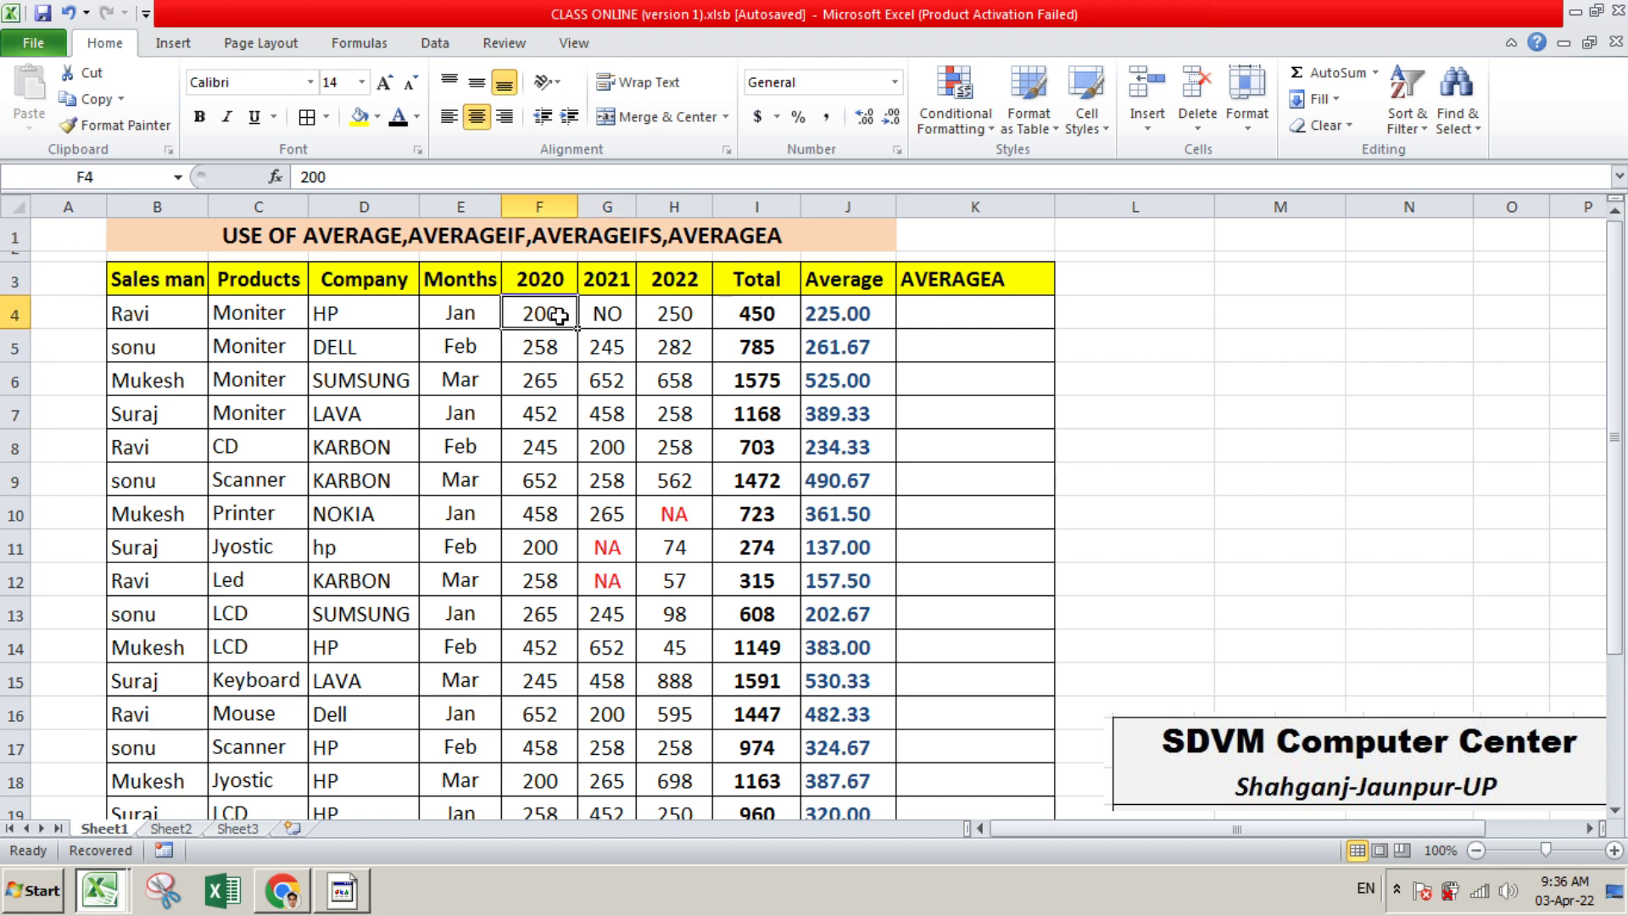
{"action": "left_click", "coordinate": [689, 316]}
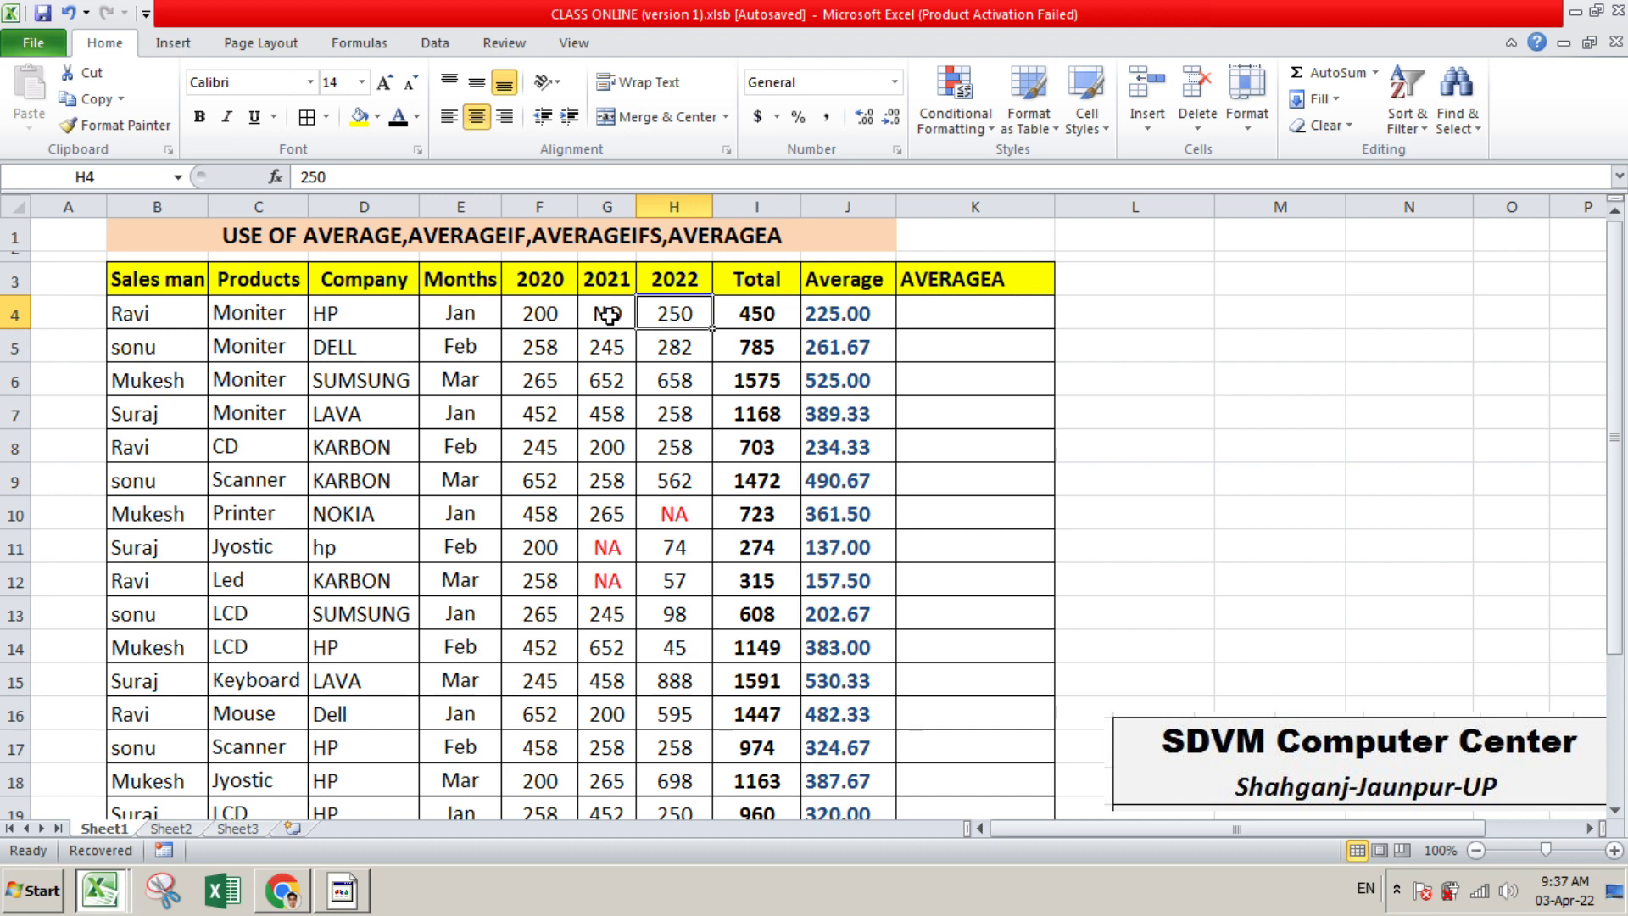
{"action": "left_click", "coordinate": [1111, 323]}
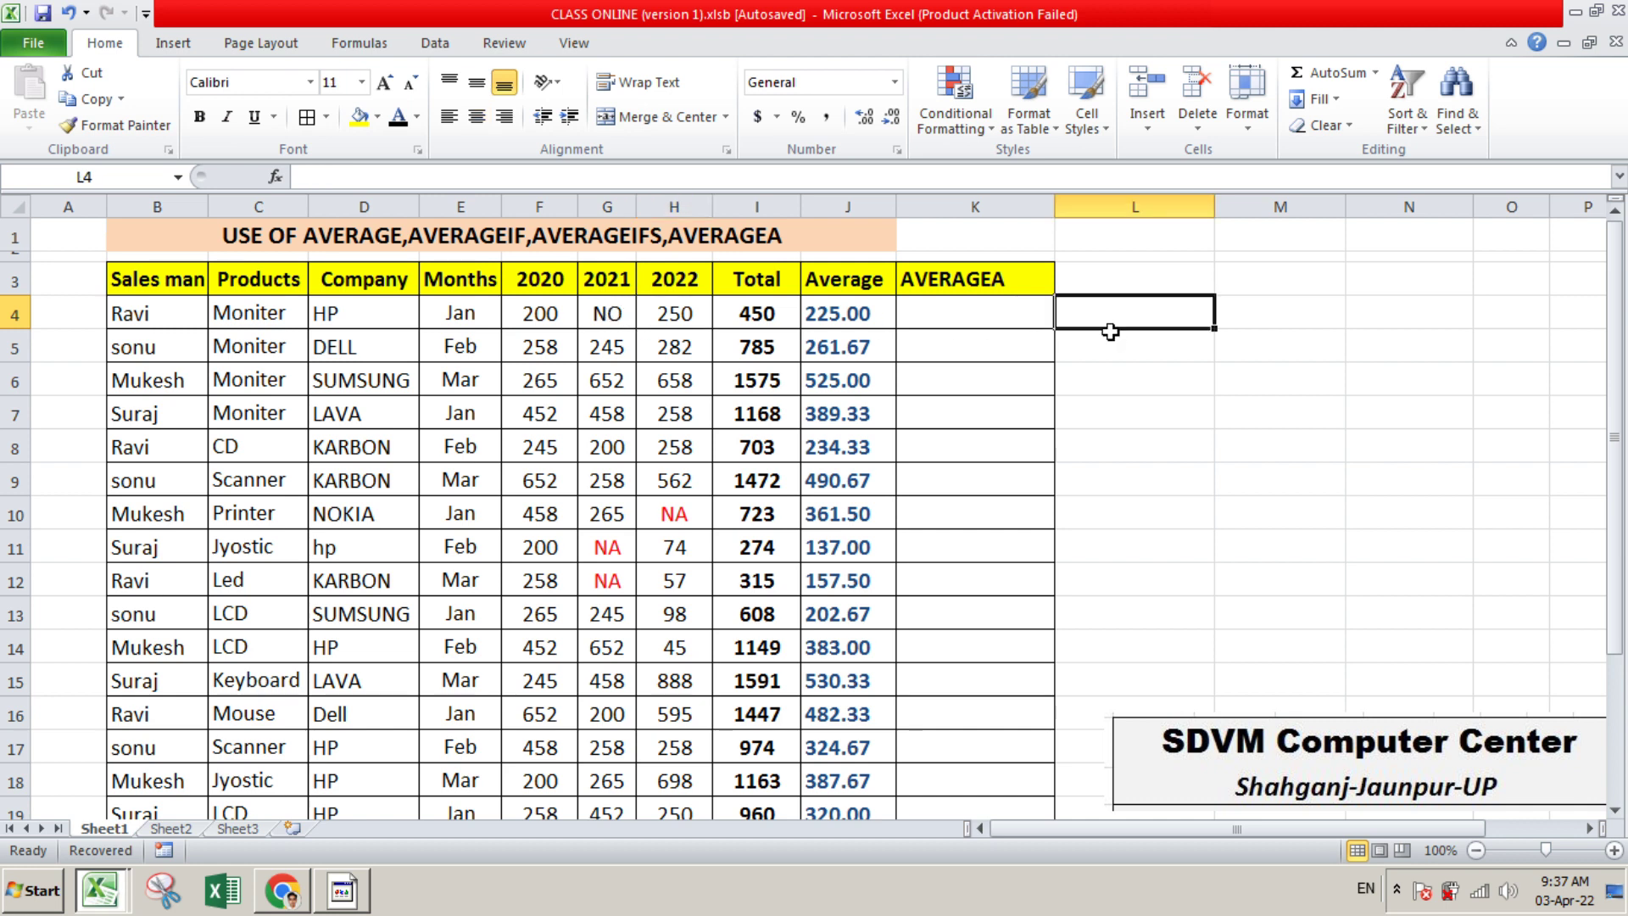
{"action": "type", "text": "="}
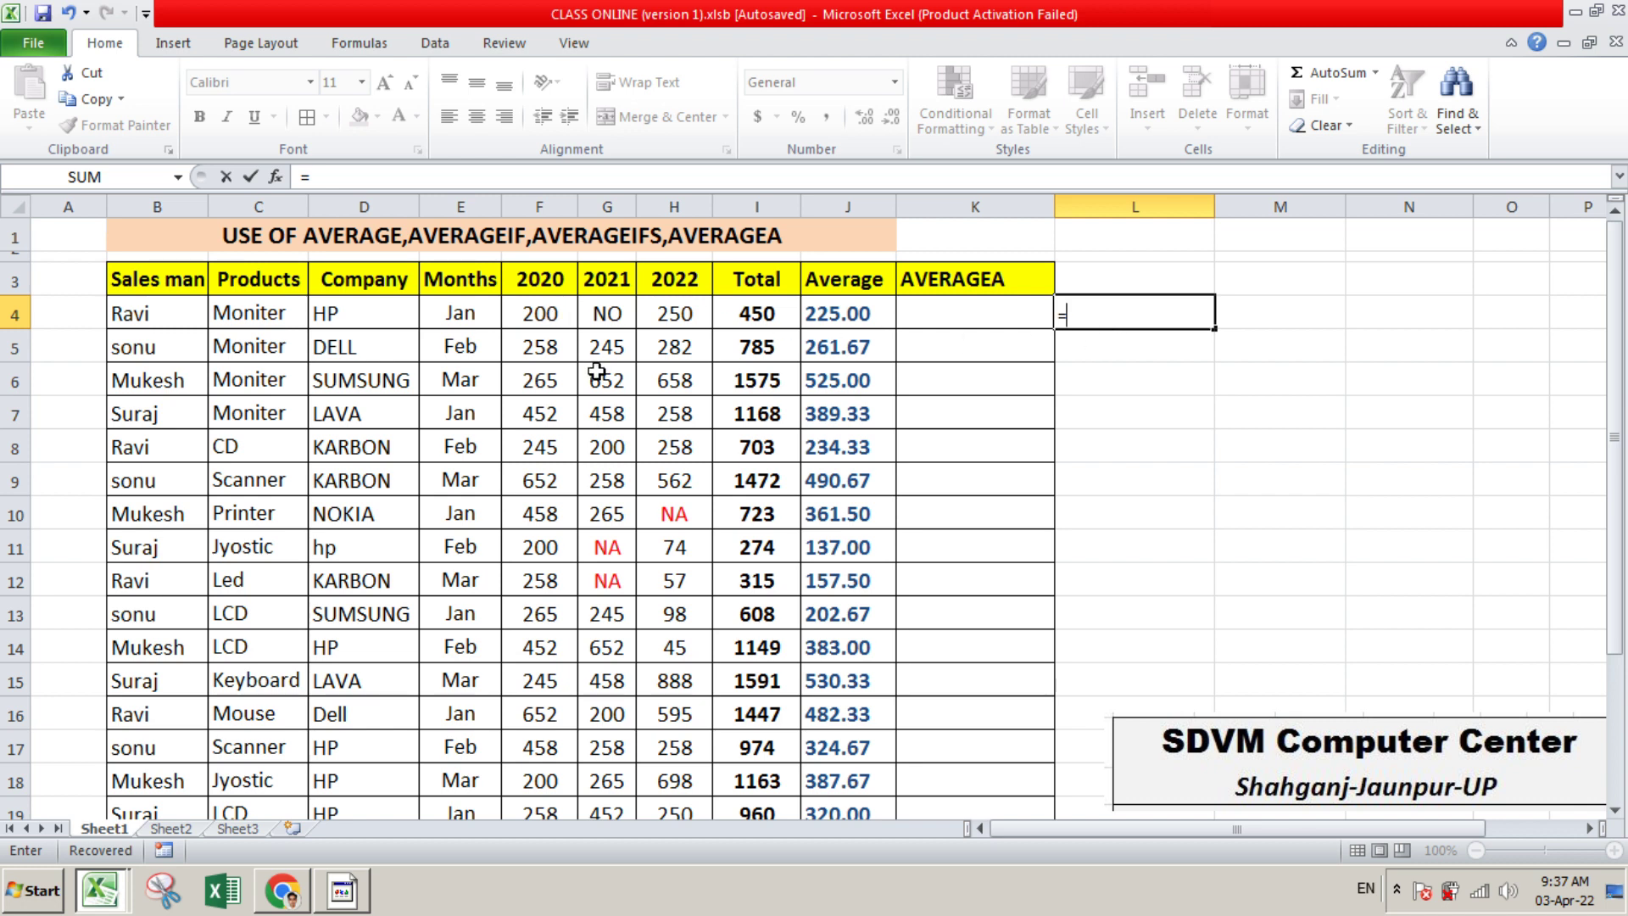
{"action": "type", "text": "200+"}
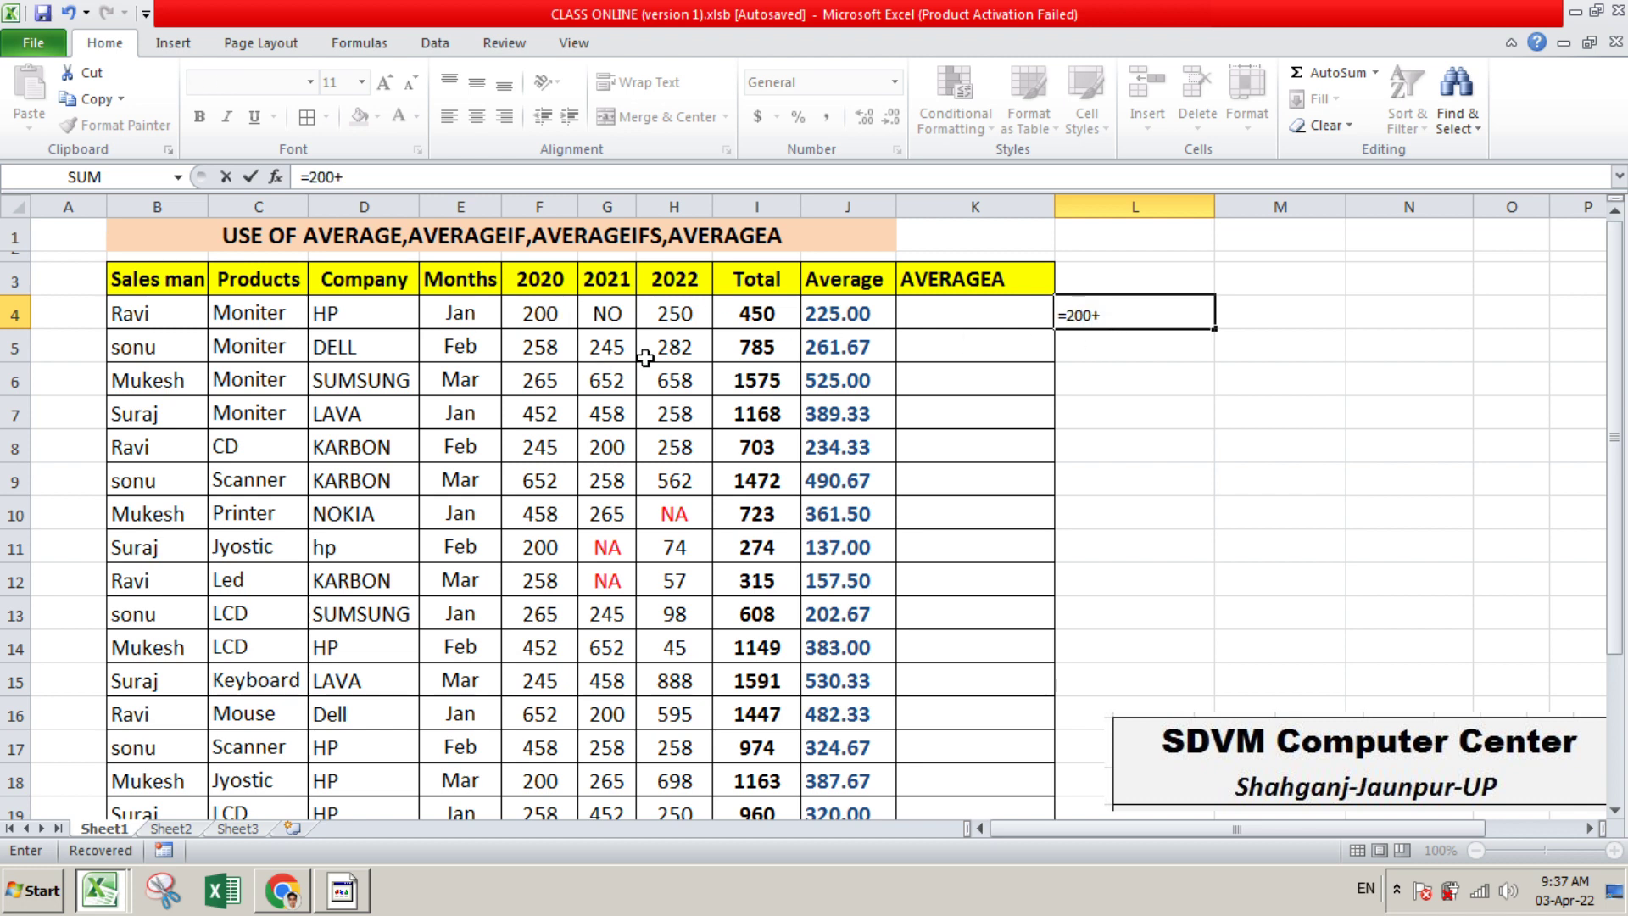
{"action": "type", "text": "250"}
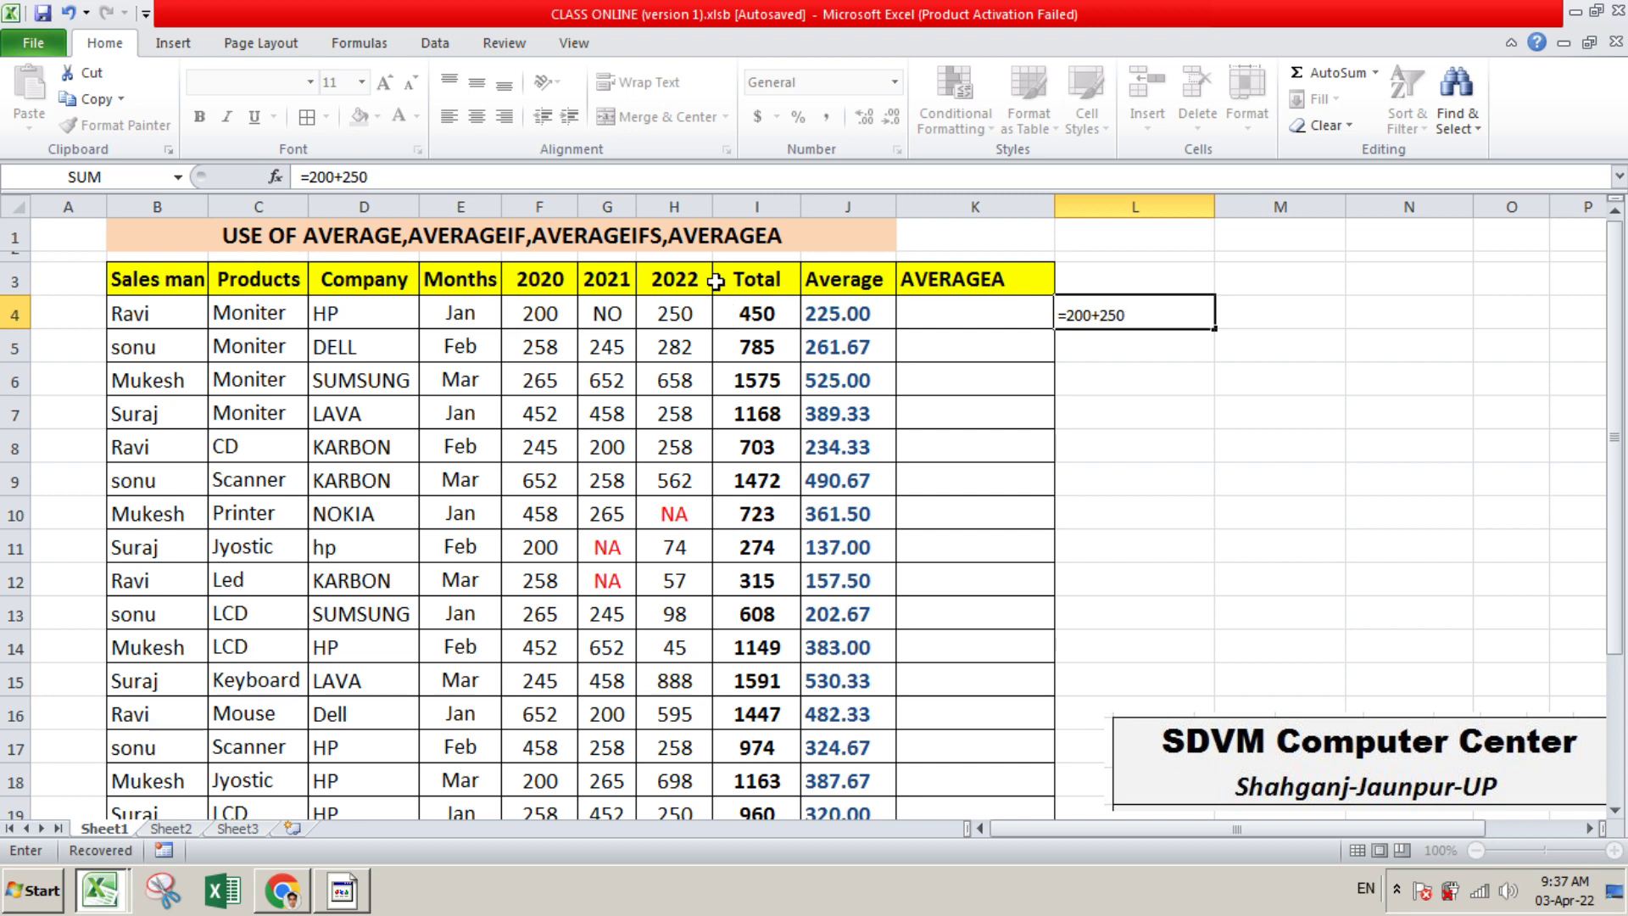
{"action": "key", "text": "Return"}
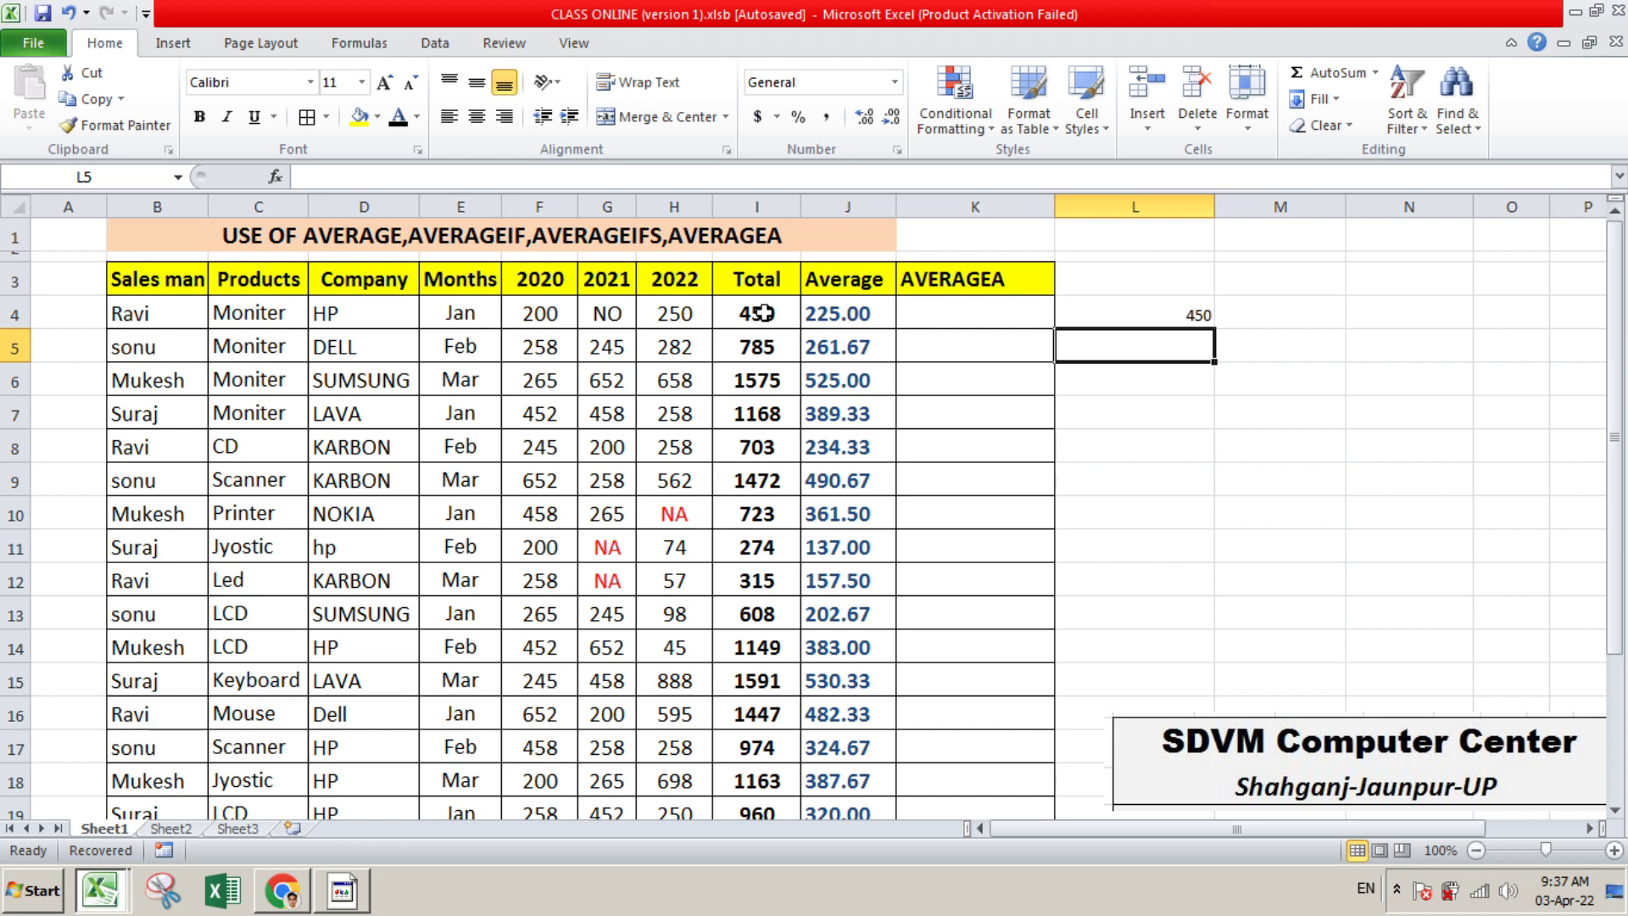
Enter the check formula +450/2 in L5 to work out the first row's average by hand
{"action": "type", "text": "+450/"}
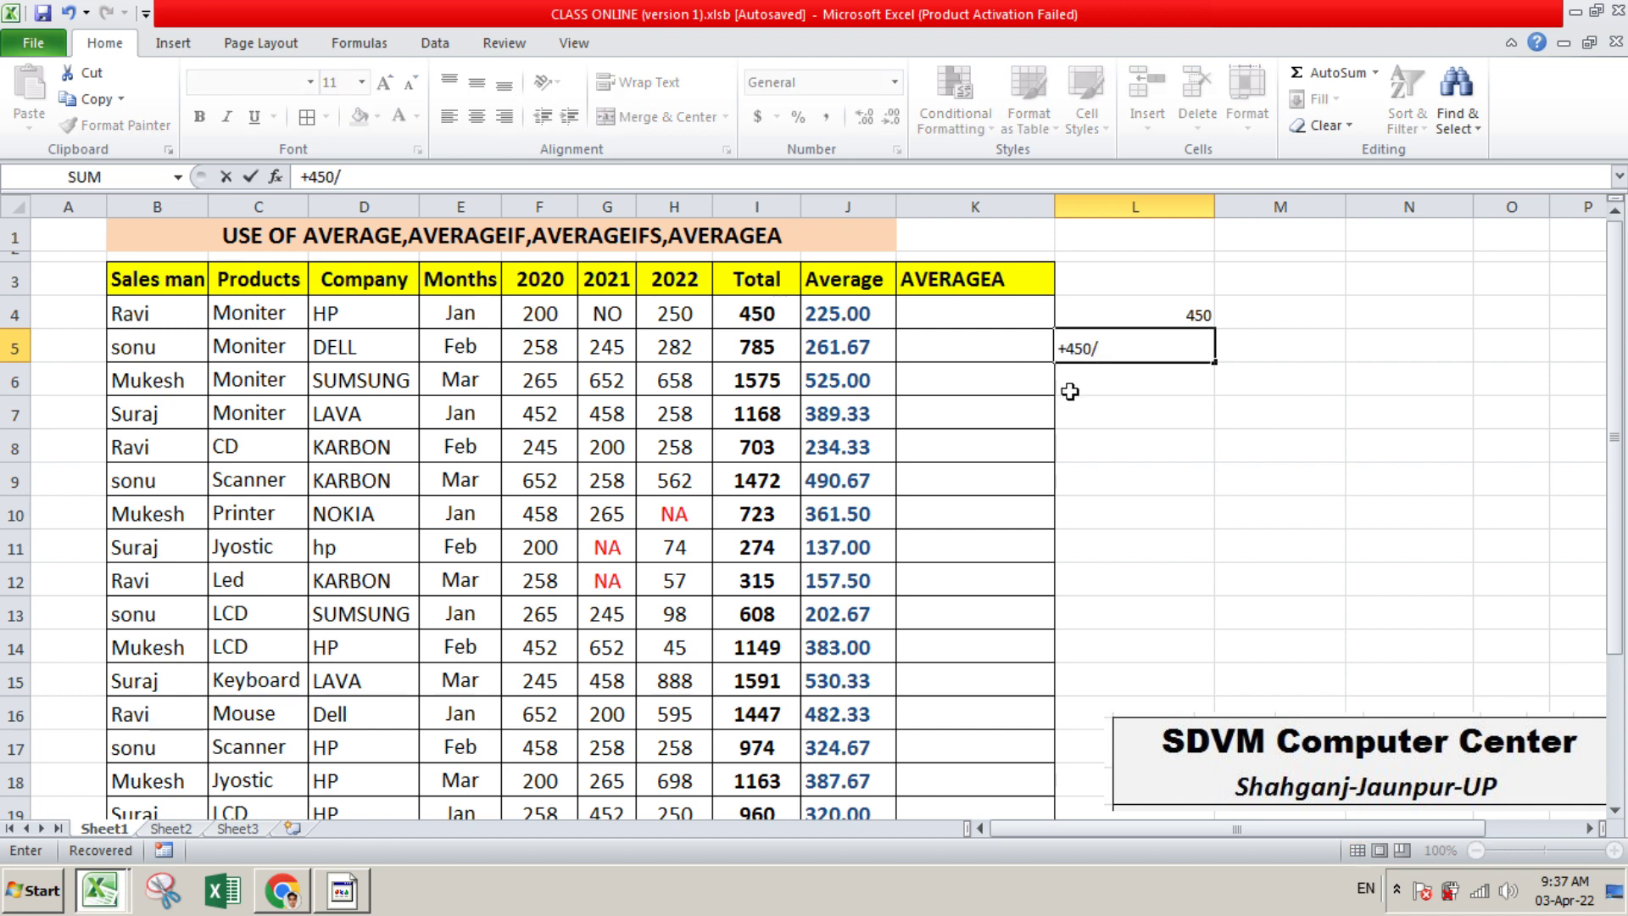
{"action": "type", "text": "2"}
{"action": "key", "text": "Return"}
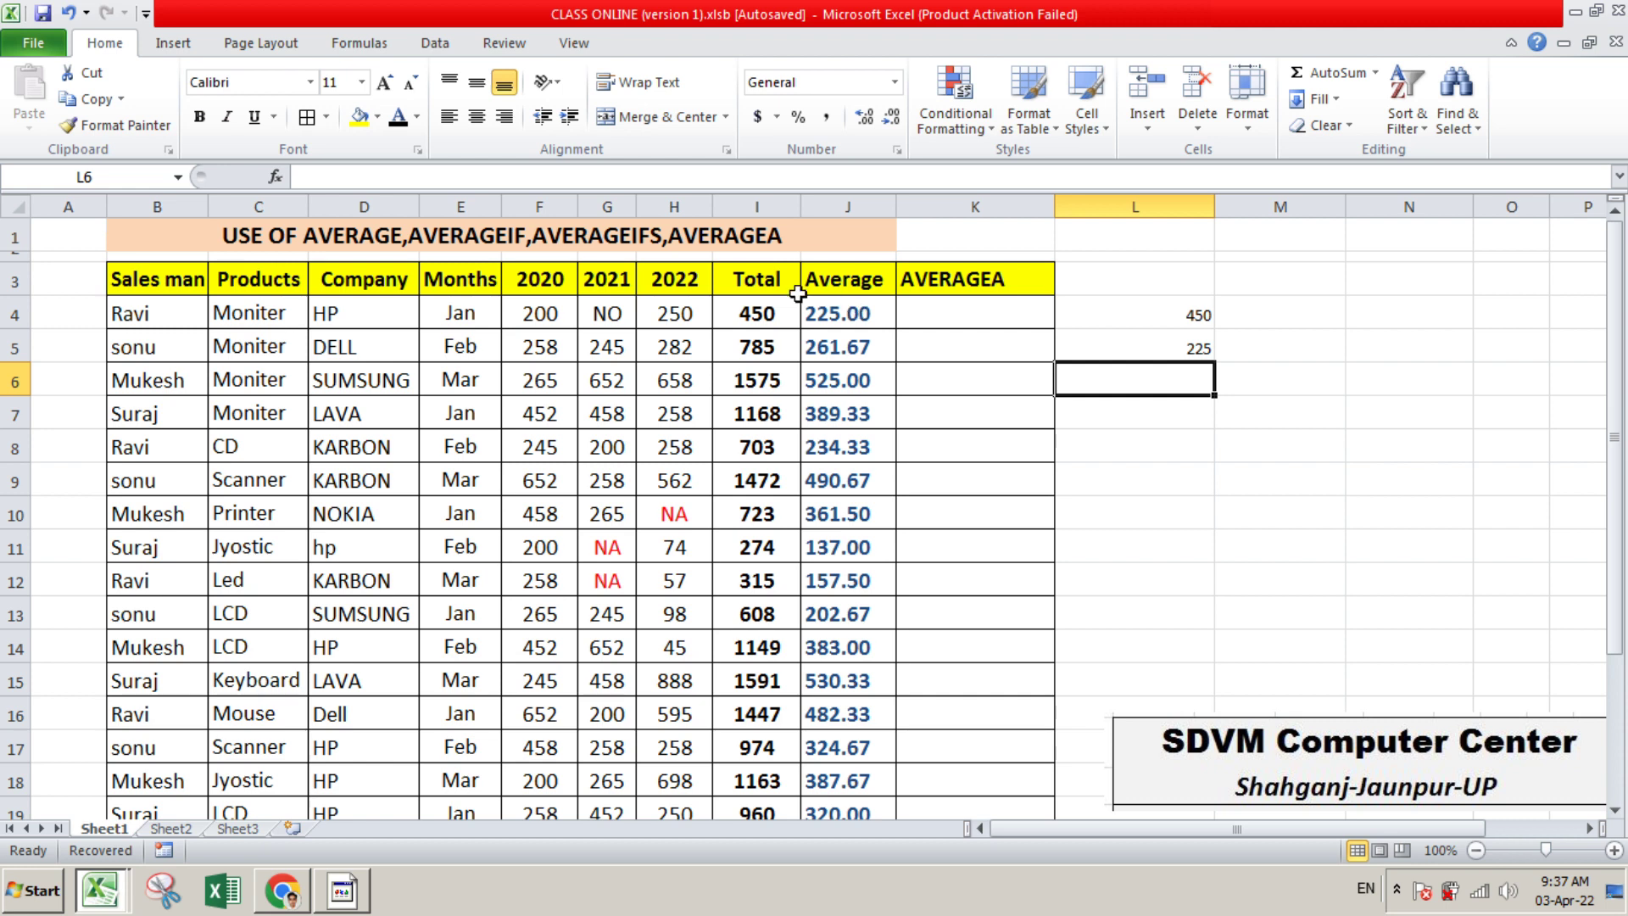
Replace the check formula in L5 with +450/3 to average the first row over all three years
{"action": "left_click", "coordinate": [604, 312]}
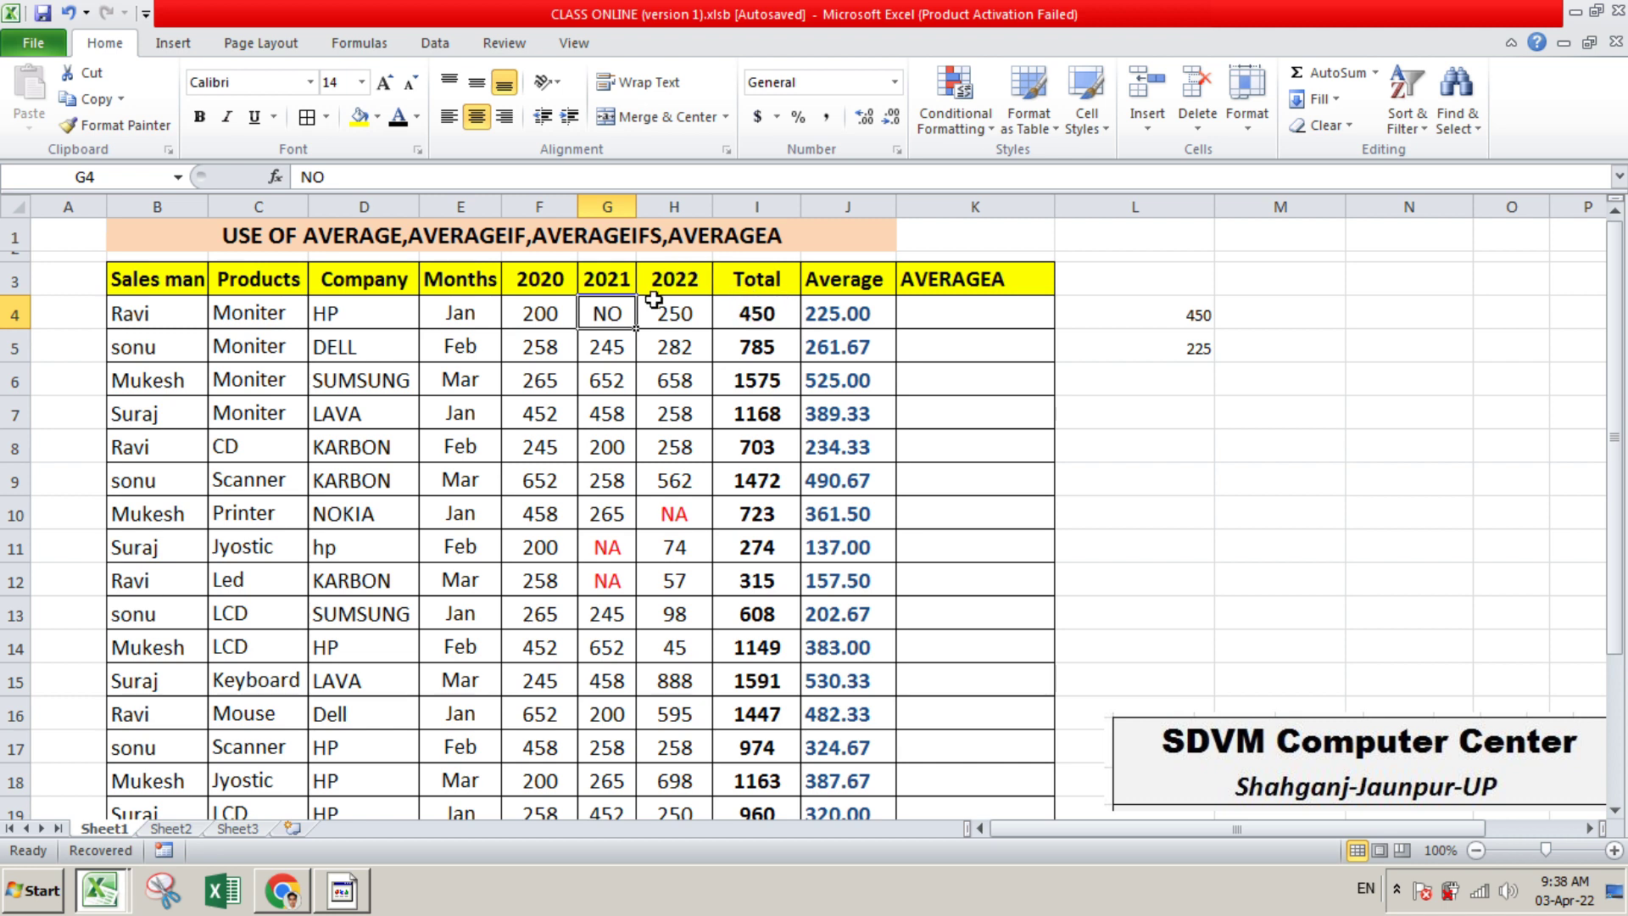
{"action": "left_click_drag", "start_coordinate": [1195, 311], "coordinate": [1196, 382]}
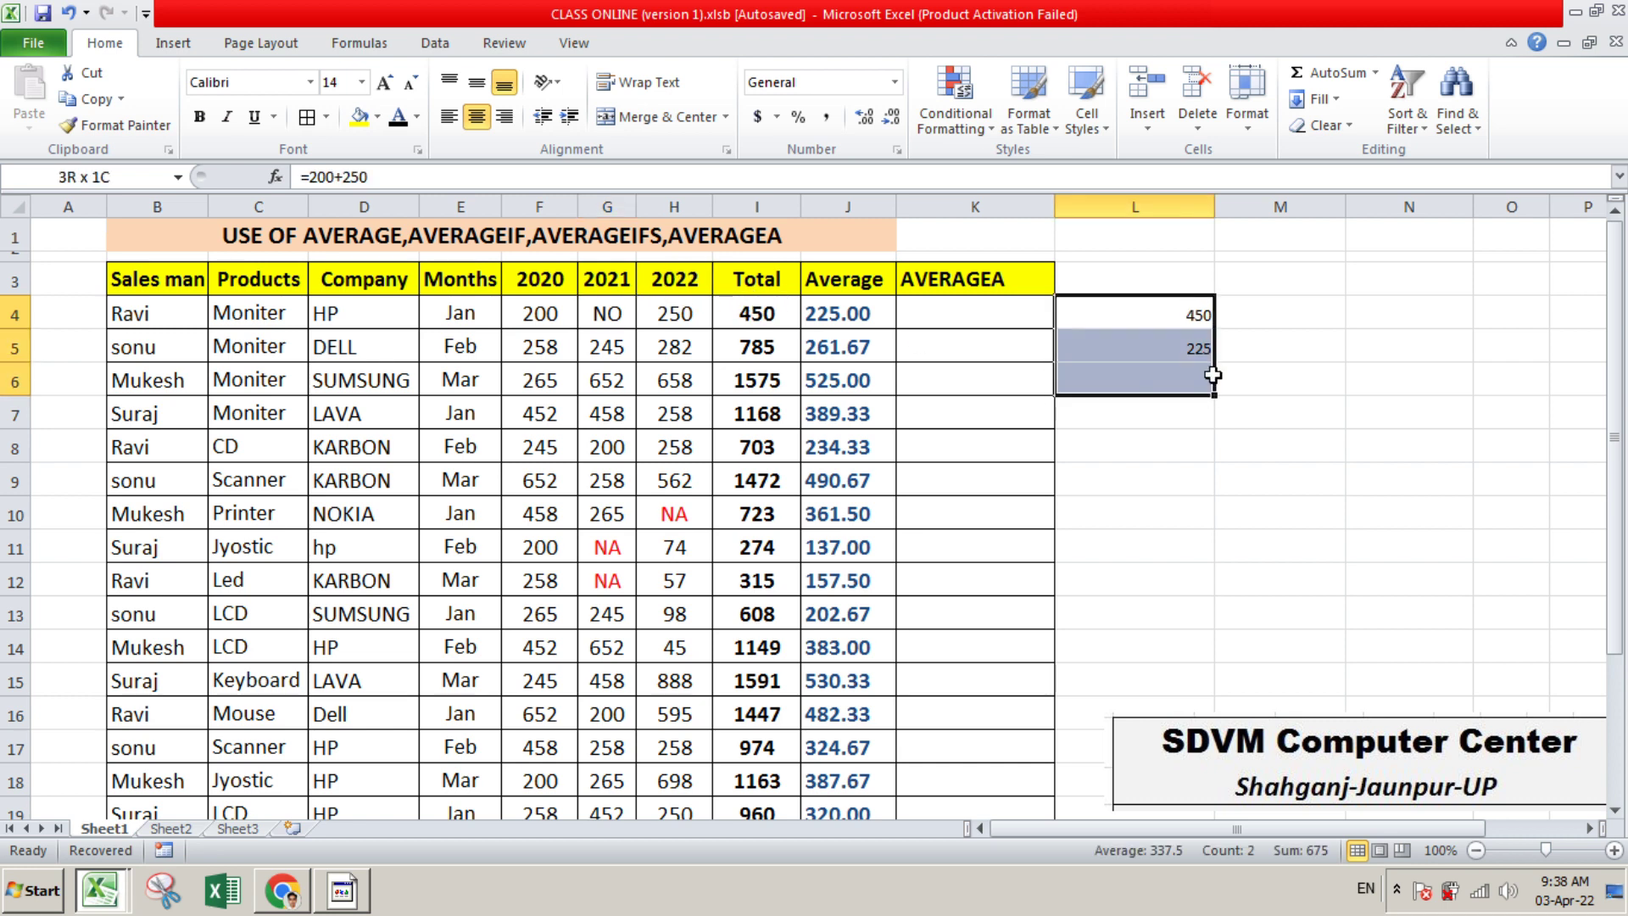
{"action": "left_click", "coordinate": [1247, 435]}
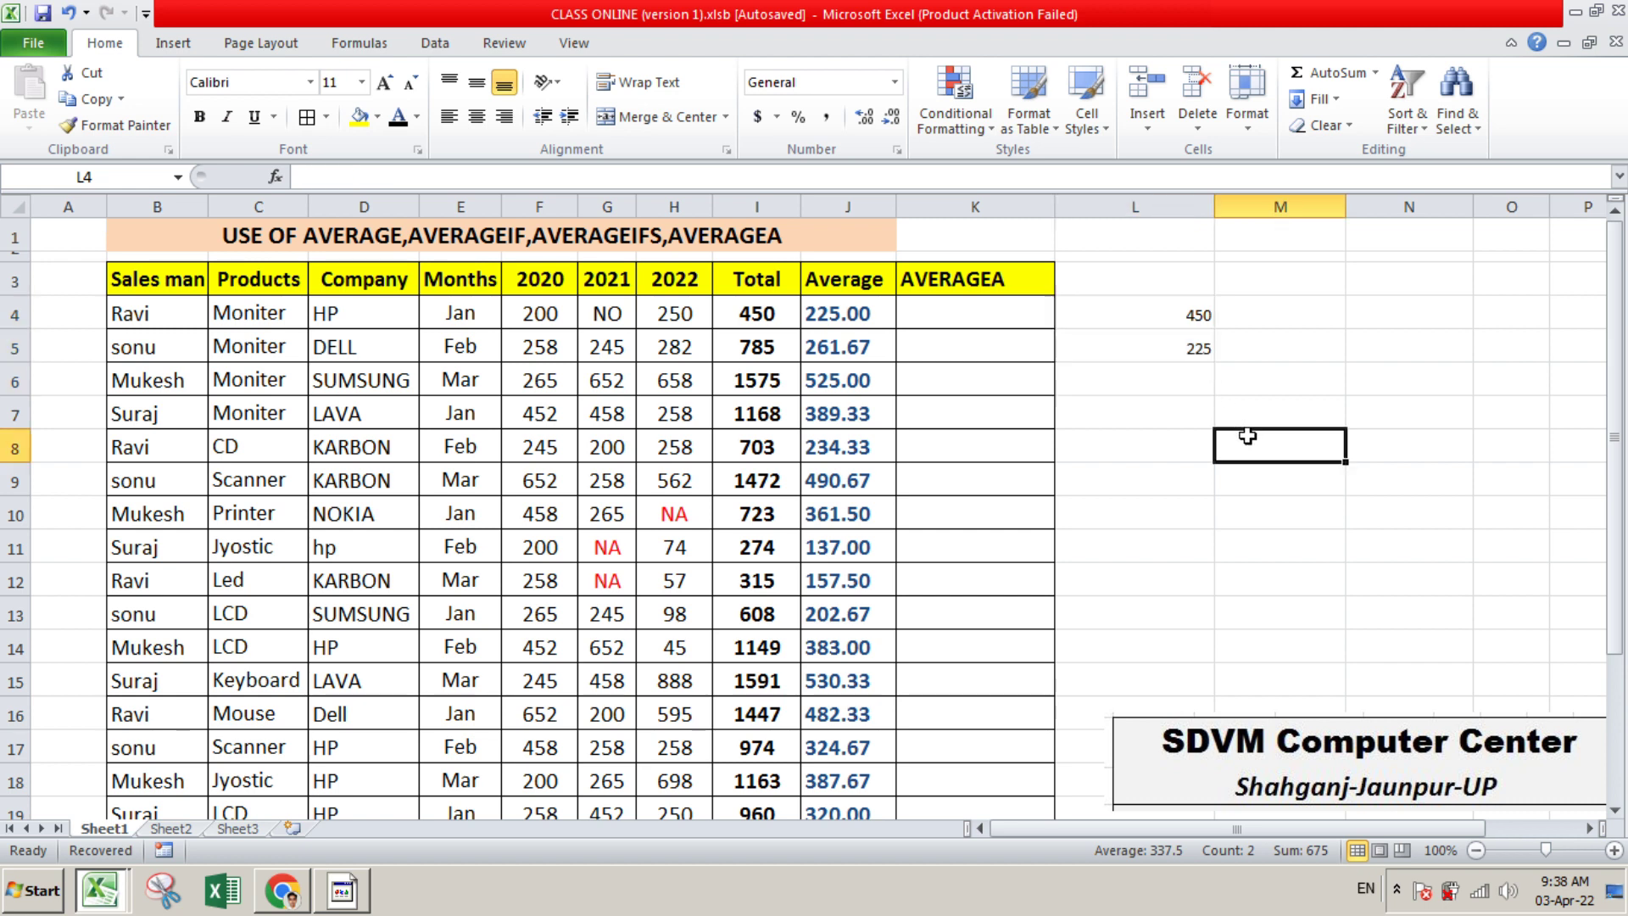
{"action": "left_click", "coordinate": [1196, 354]}
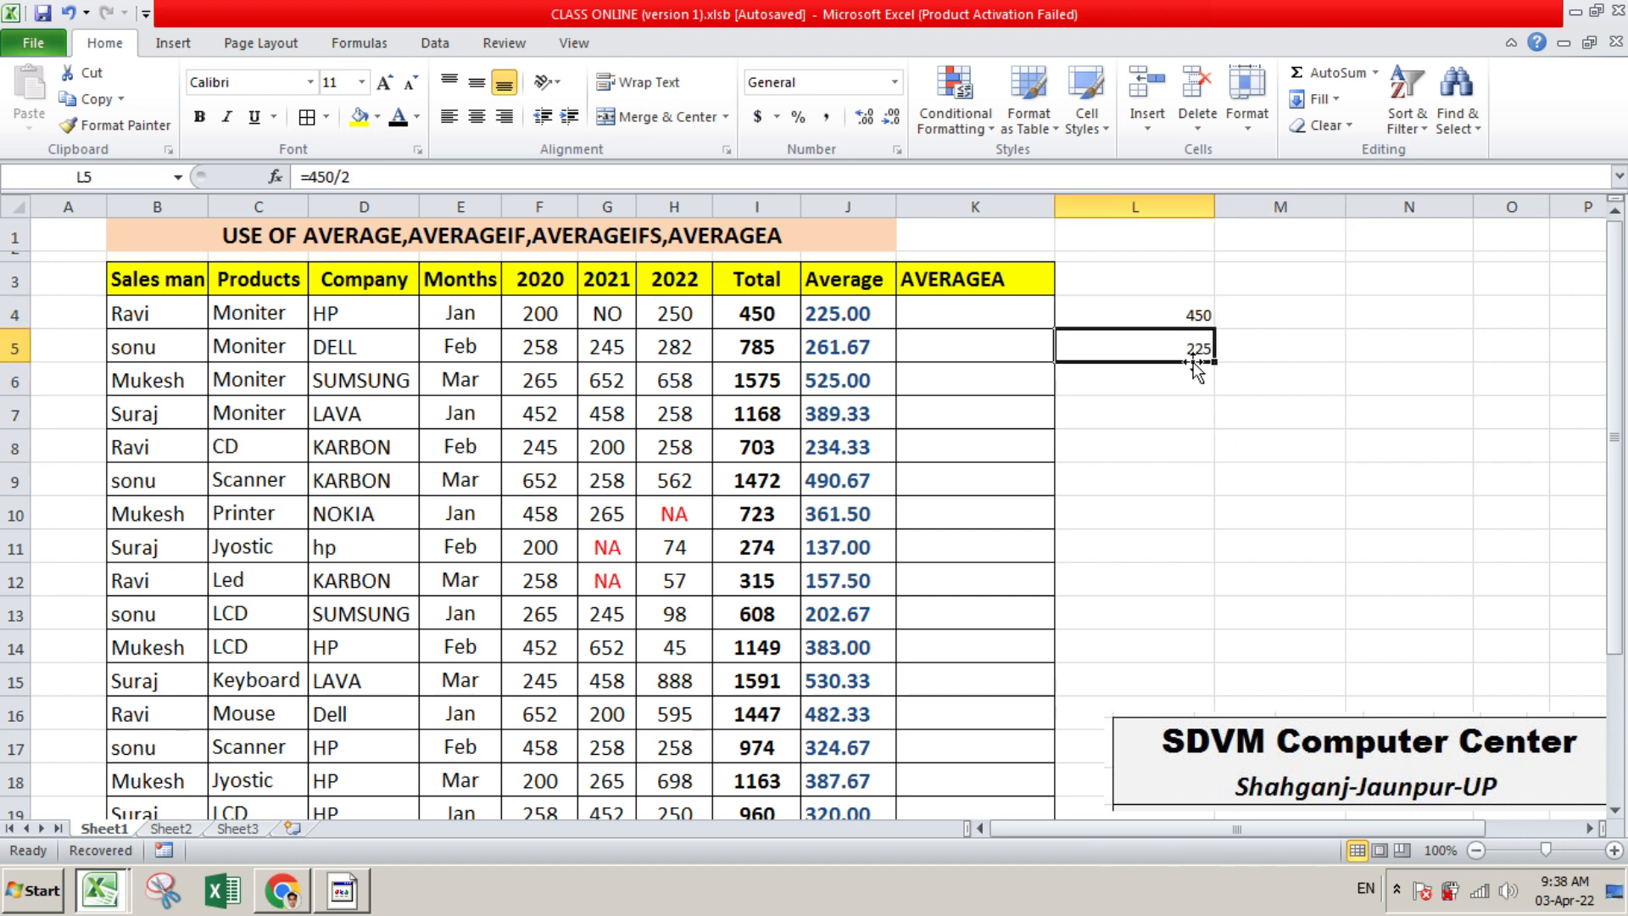
{"action": "key", "text": "Delete"}
{"action": "type", "text": "+"}
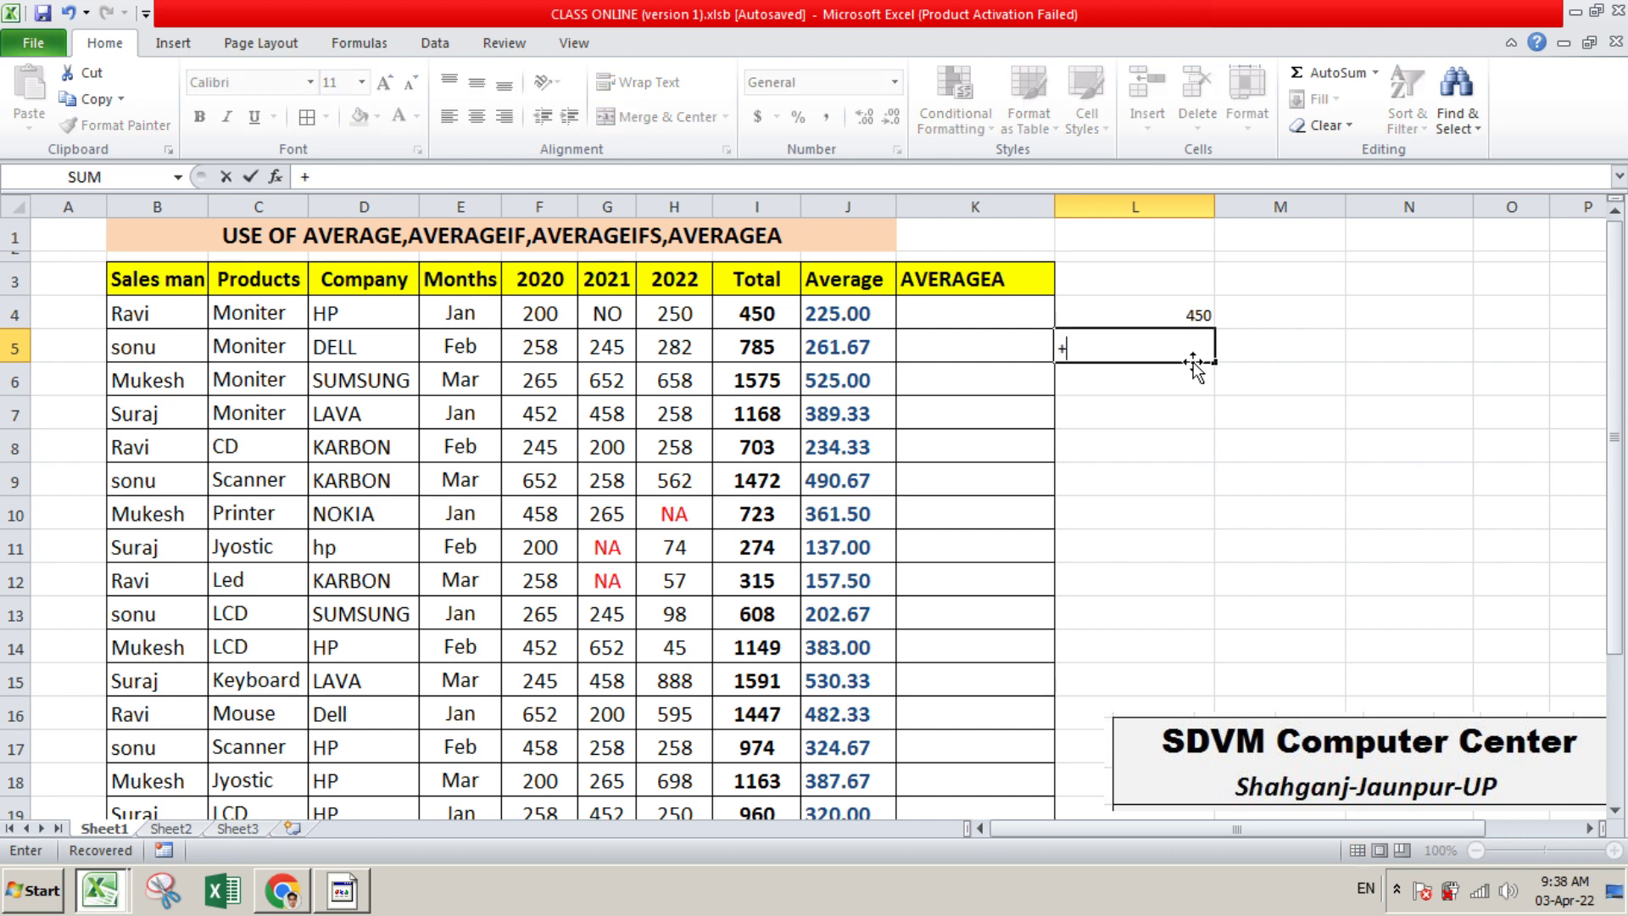
{"action": "type", "text": "450/3"}
{"action": "key", "text": "Return"}
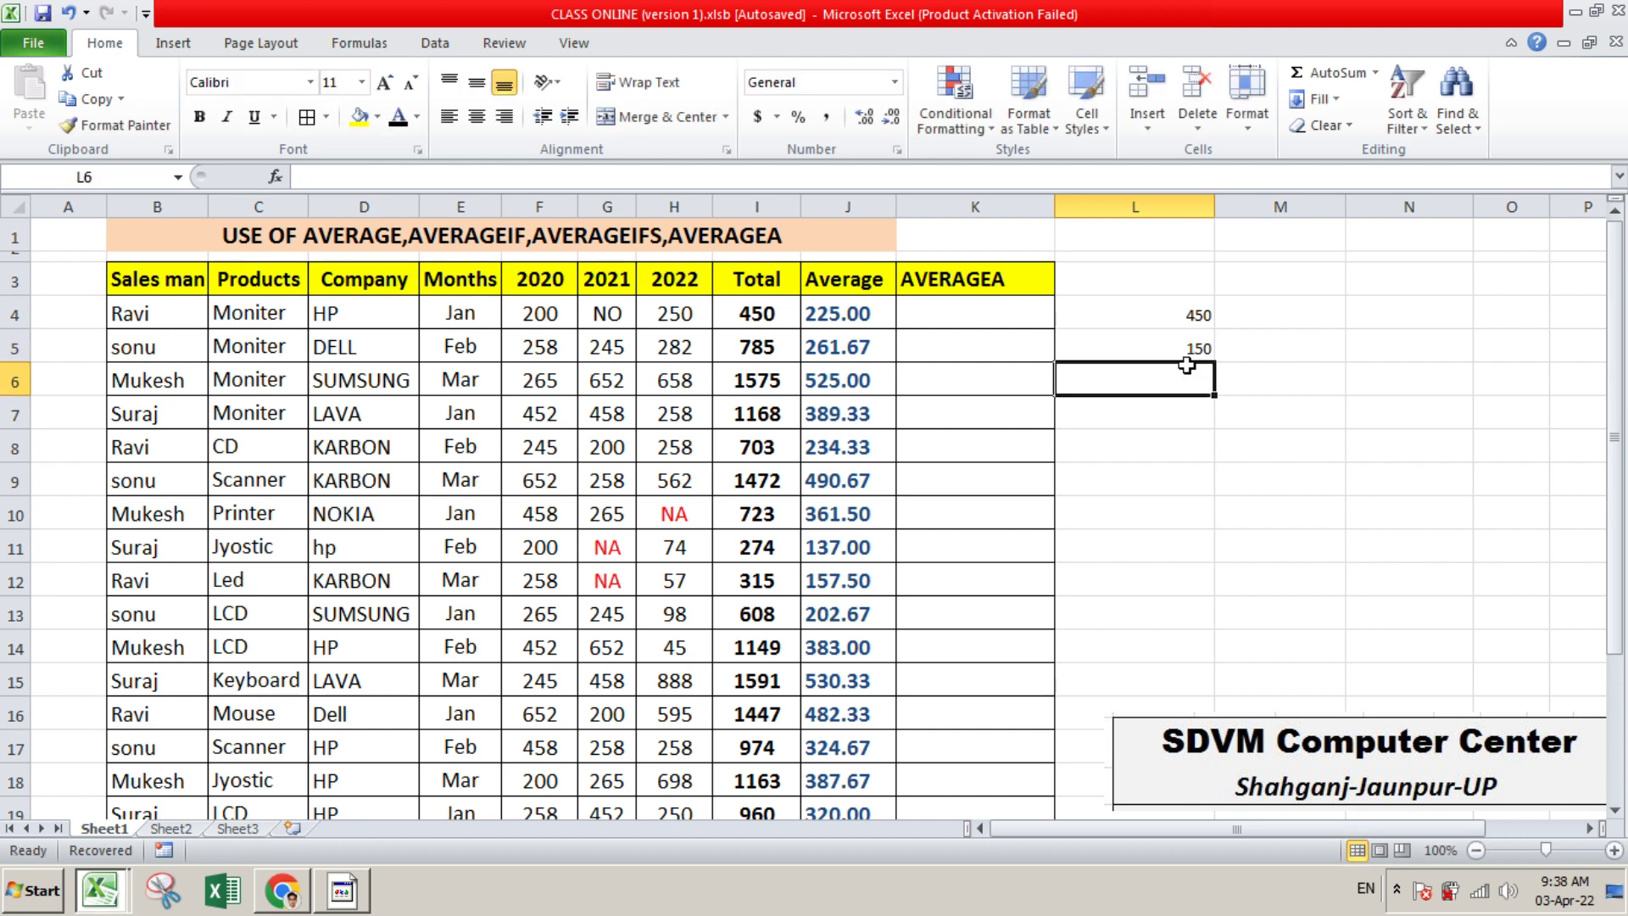
{"action": "left_click", "coordinate": [1212, 352]}
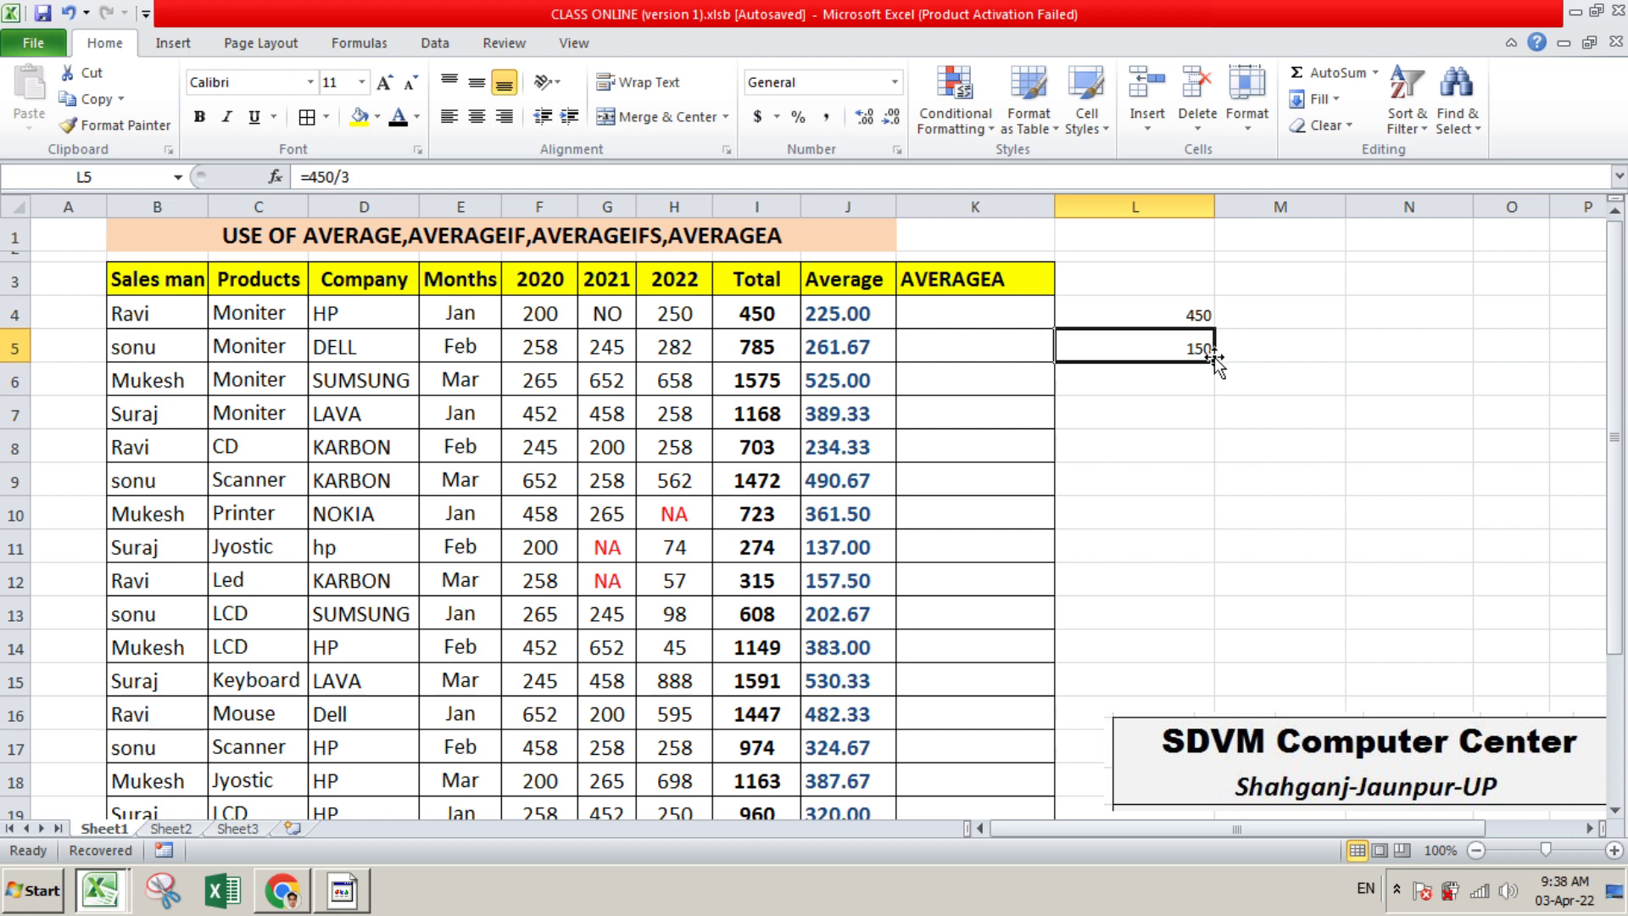
Enter =AVERAGEA(F4:H4) in K4 to average the first data row with its text entry counted
{"action": "left_click", "coordinate": [852, 318]}
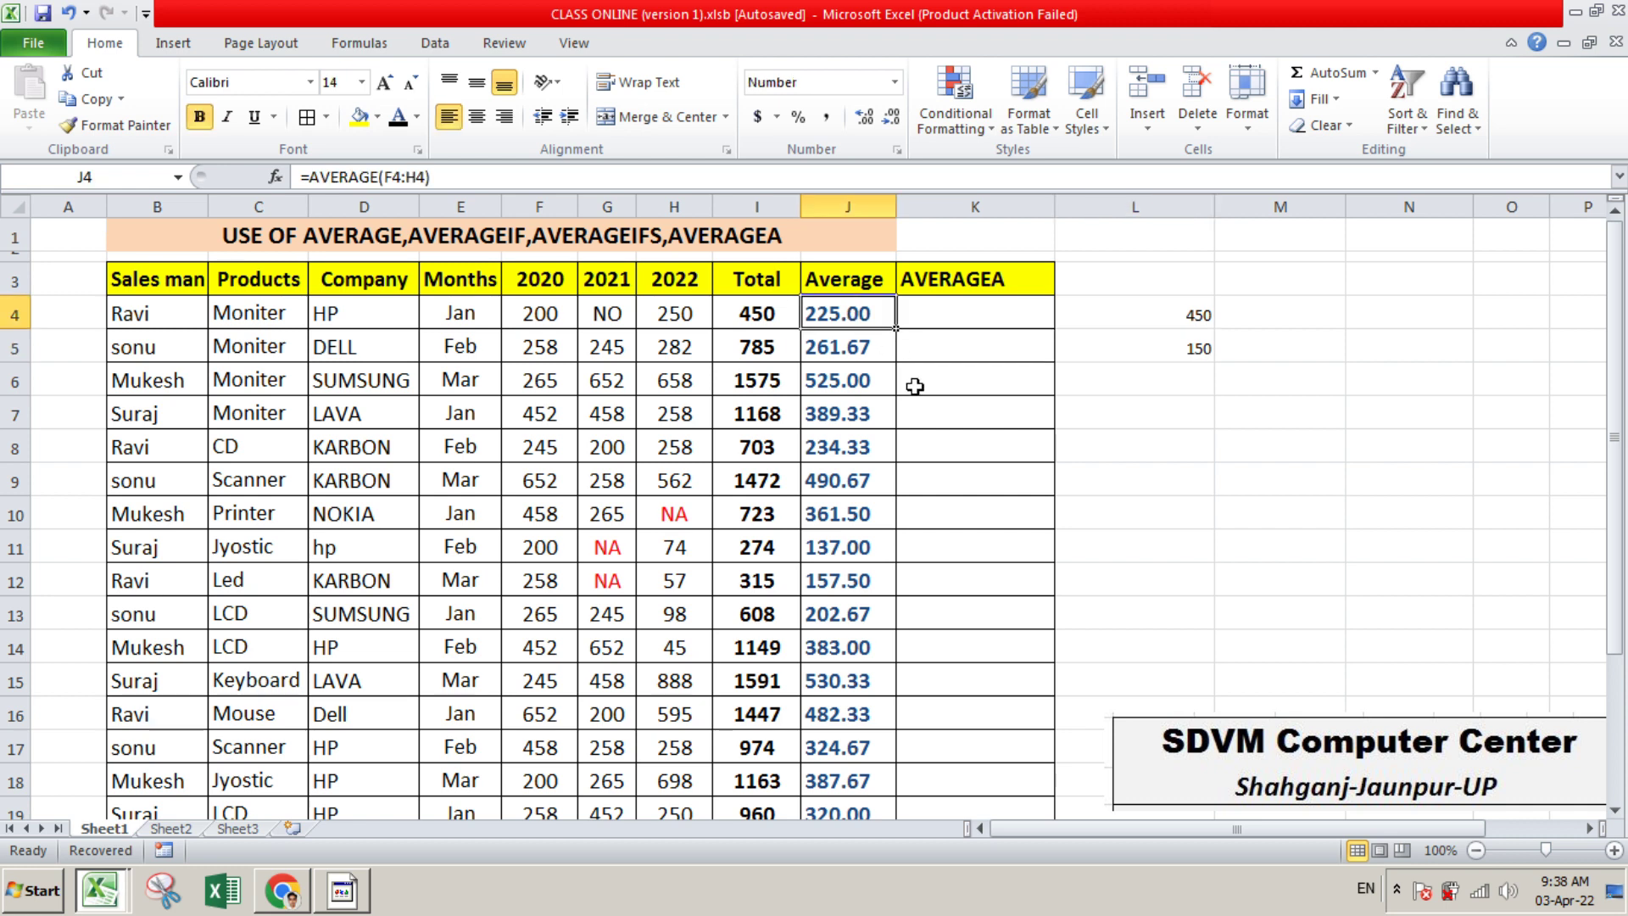
{"action": "left_click", "coordinate": [980, 313]}
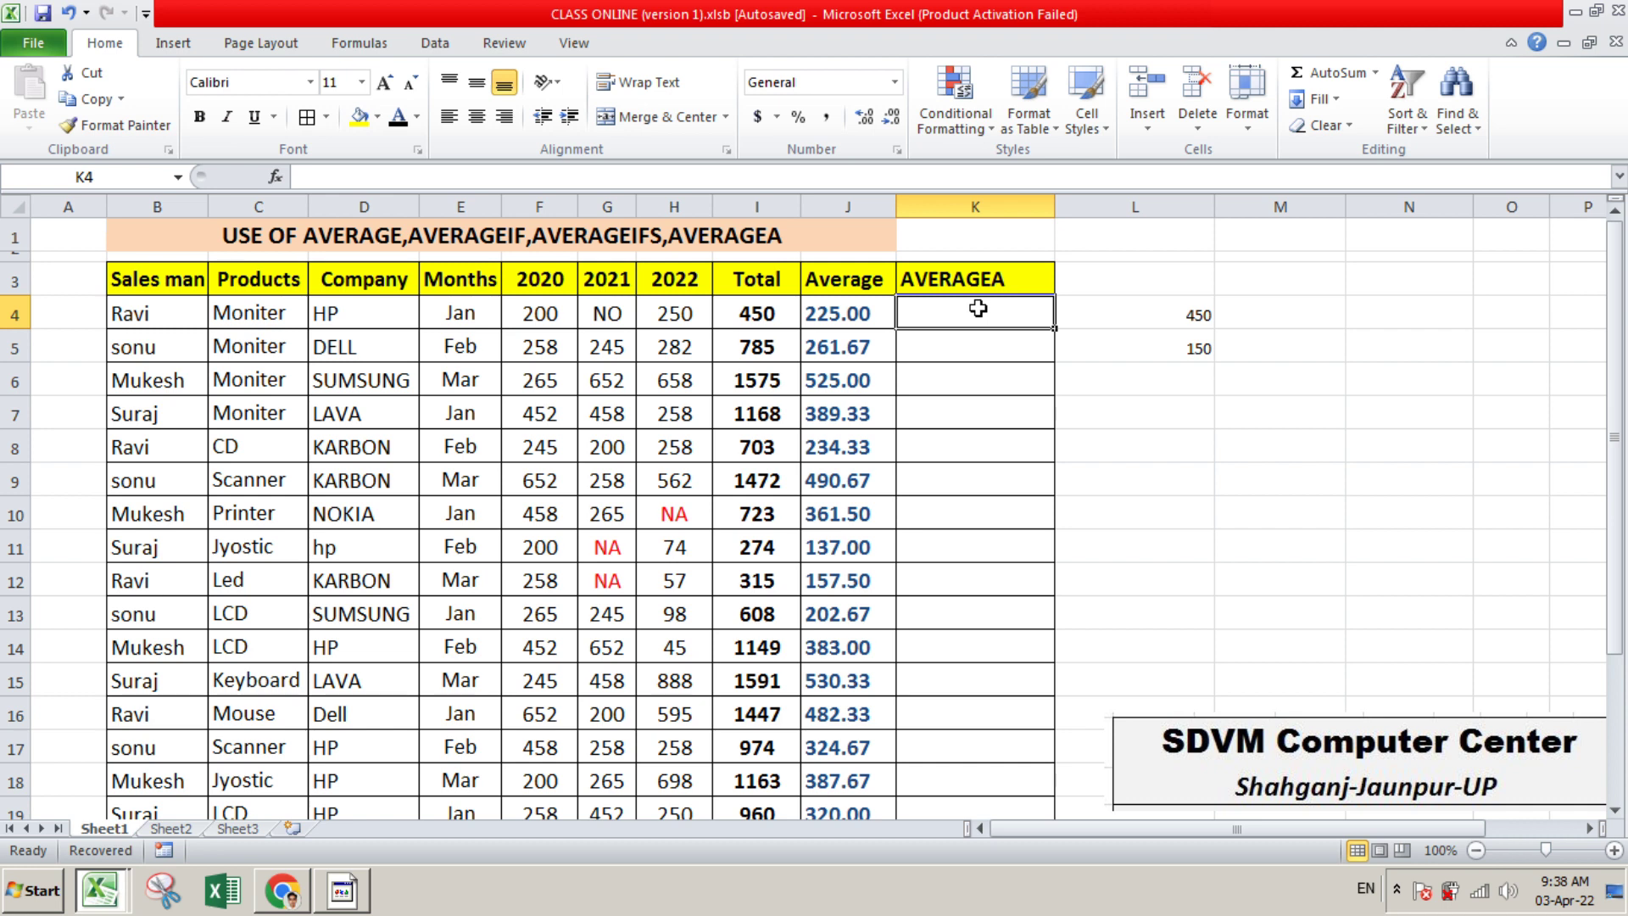
{"action": "type", "text": "="}
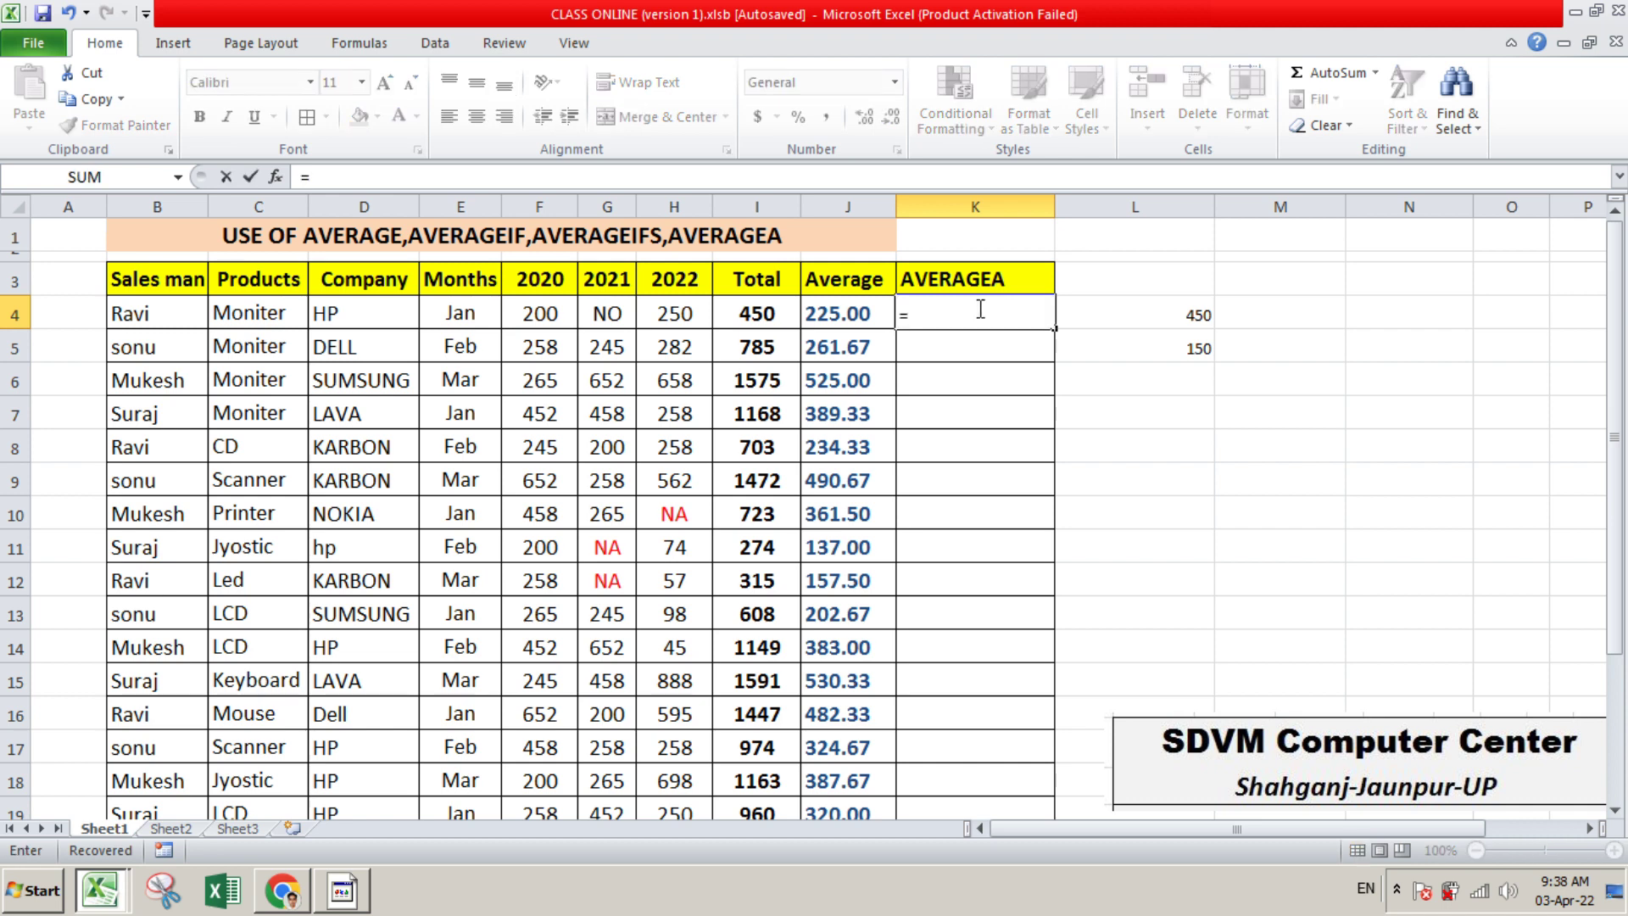
{"action": "type", "text": "AVERAG"}
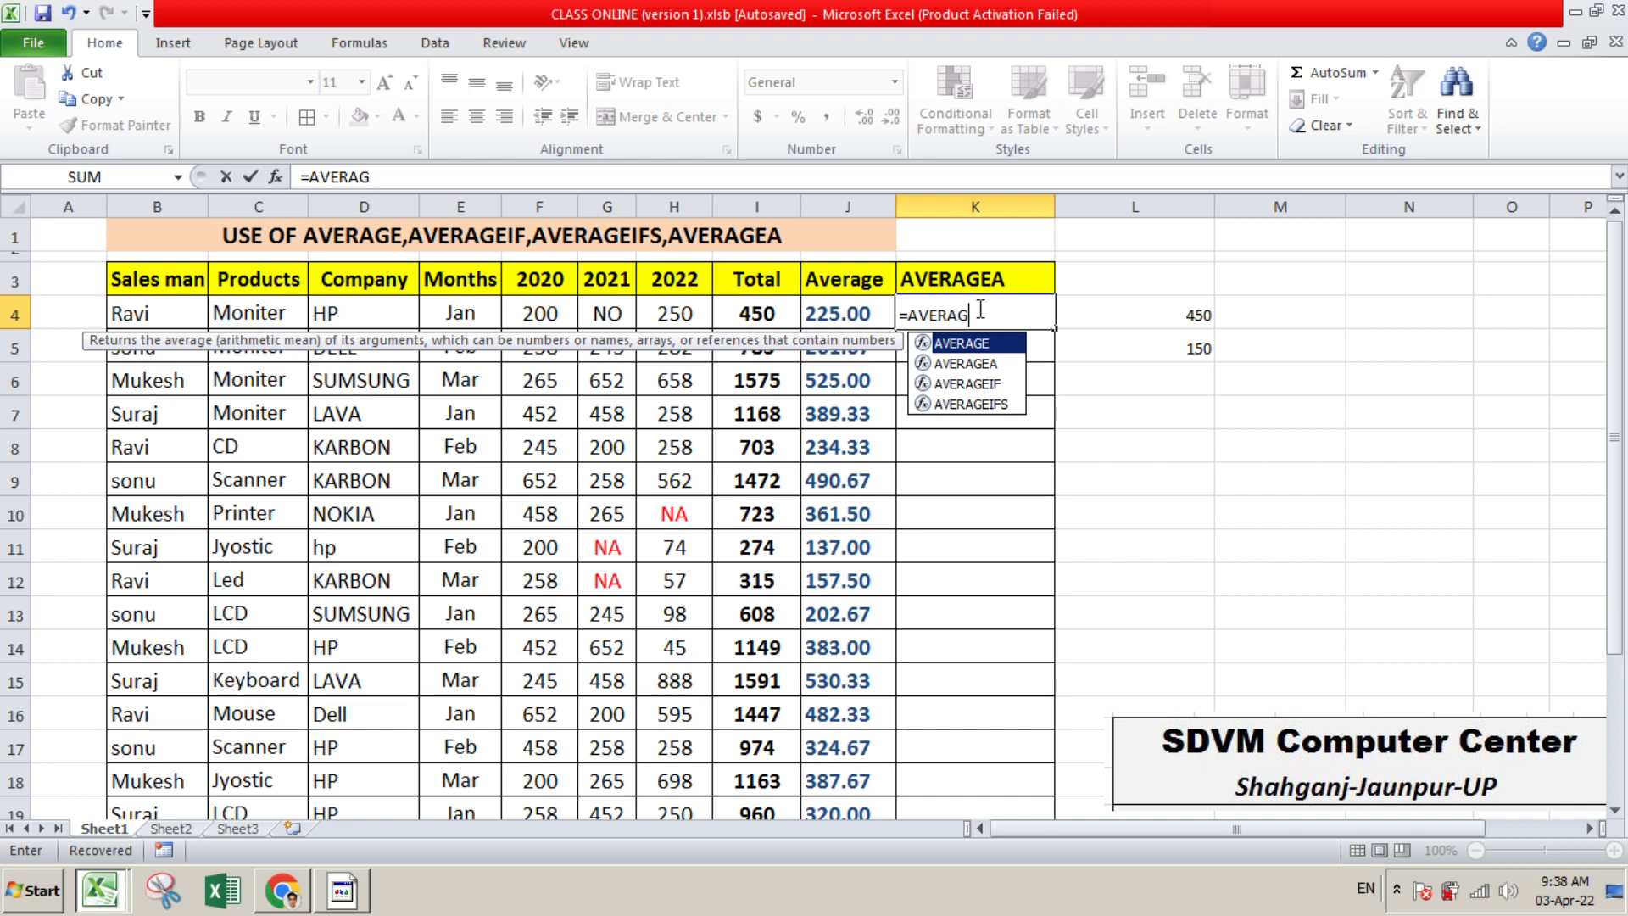
{"action": "key", "text": "Down"}
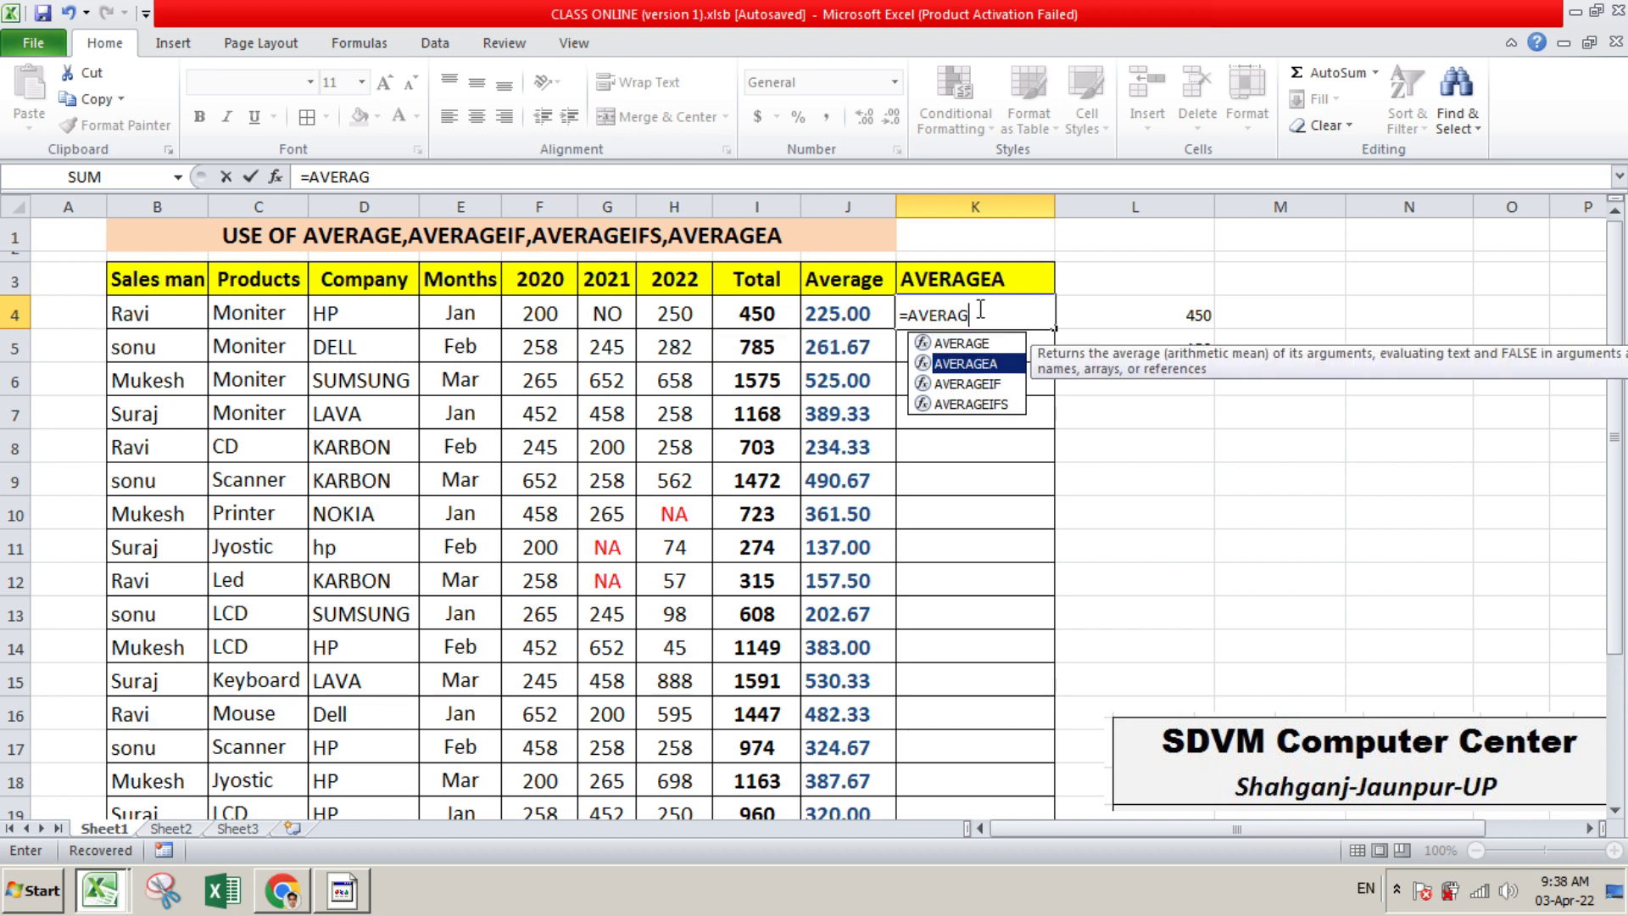
{"action": "key", "text": "Tab"}
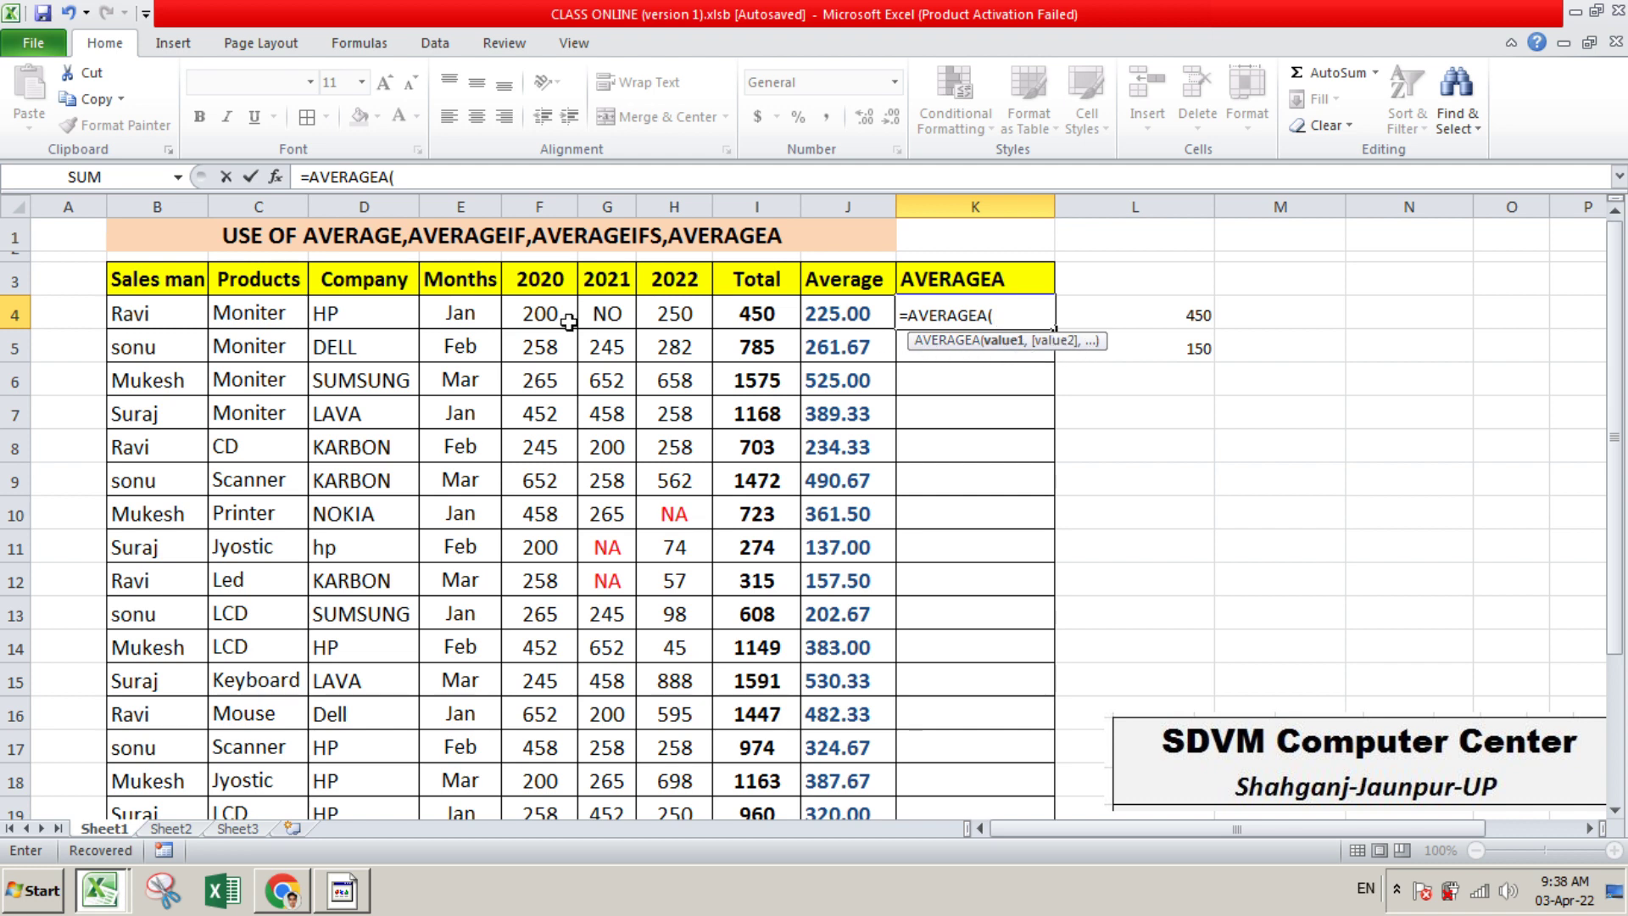
{"action": "left_click", "coordinate": [539, 315]}
{"action": "left_click_drag", "start_coordinate": [539, 315], "coordinate": [669, 319]}
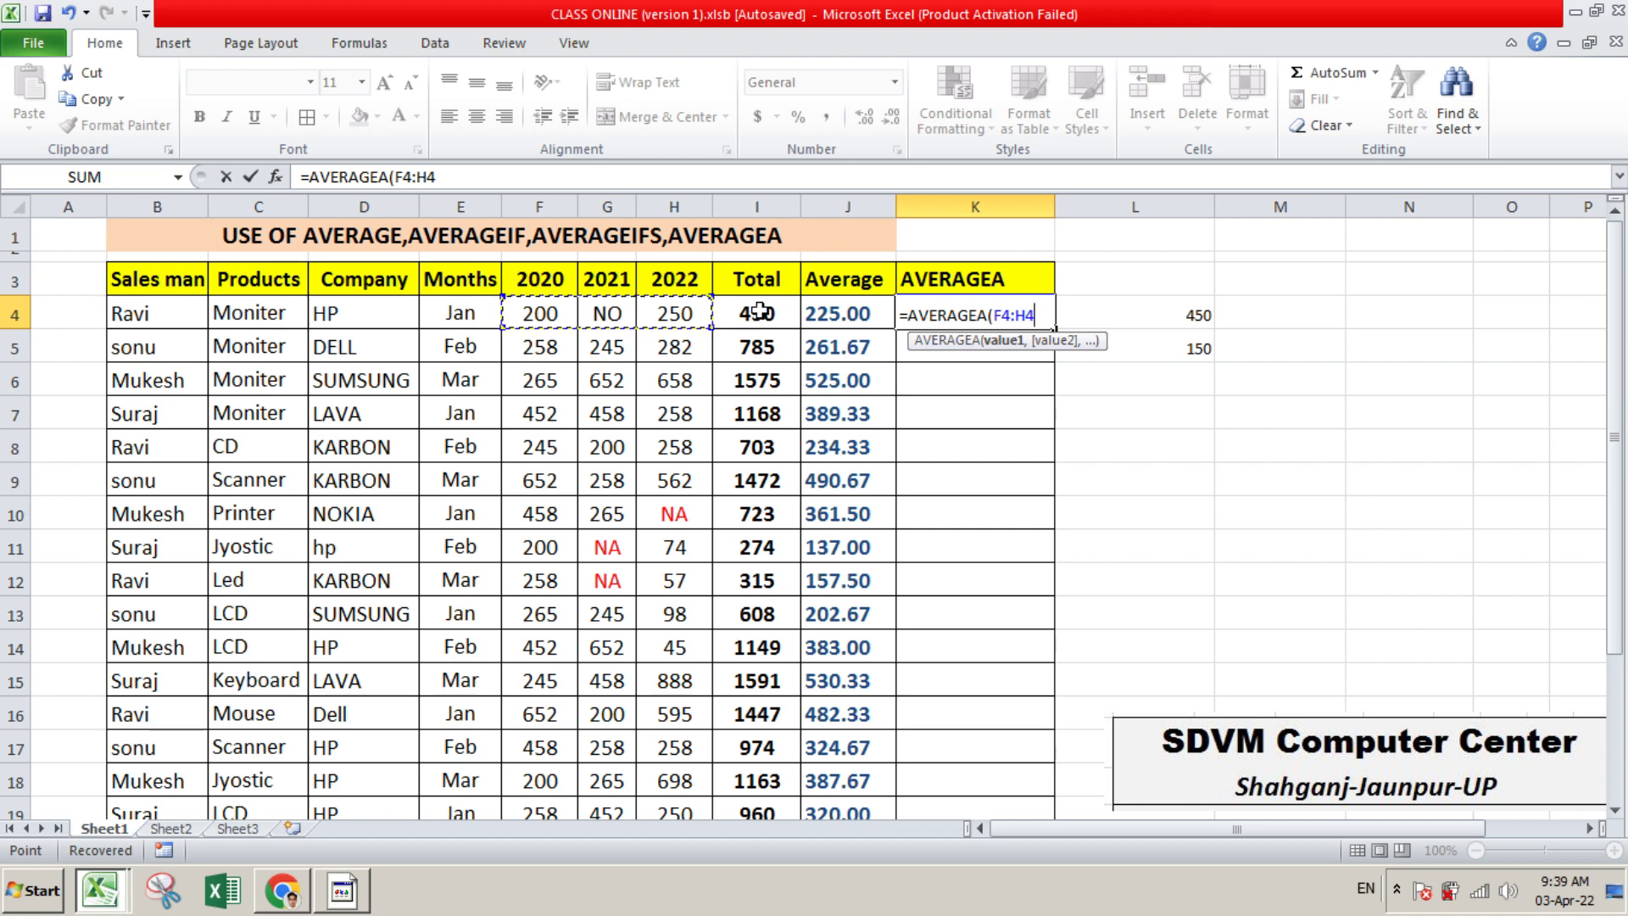
{"action": "type", "text": ")"}
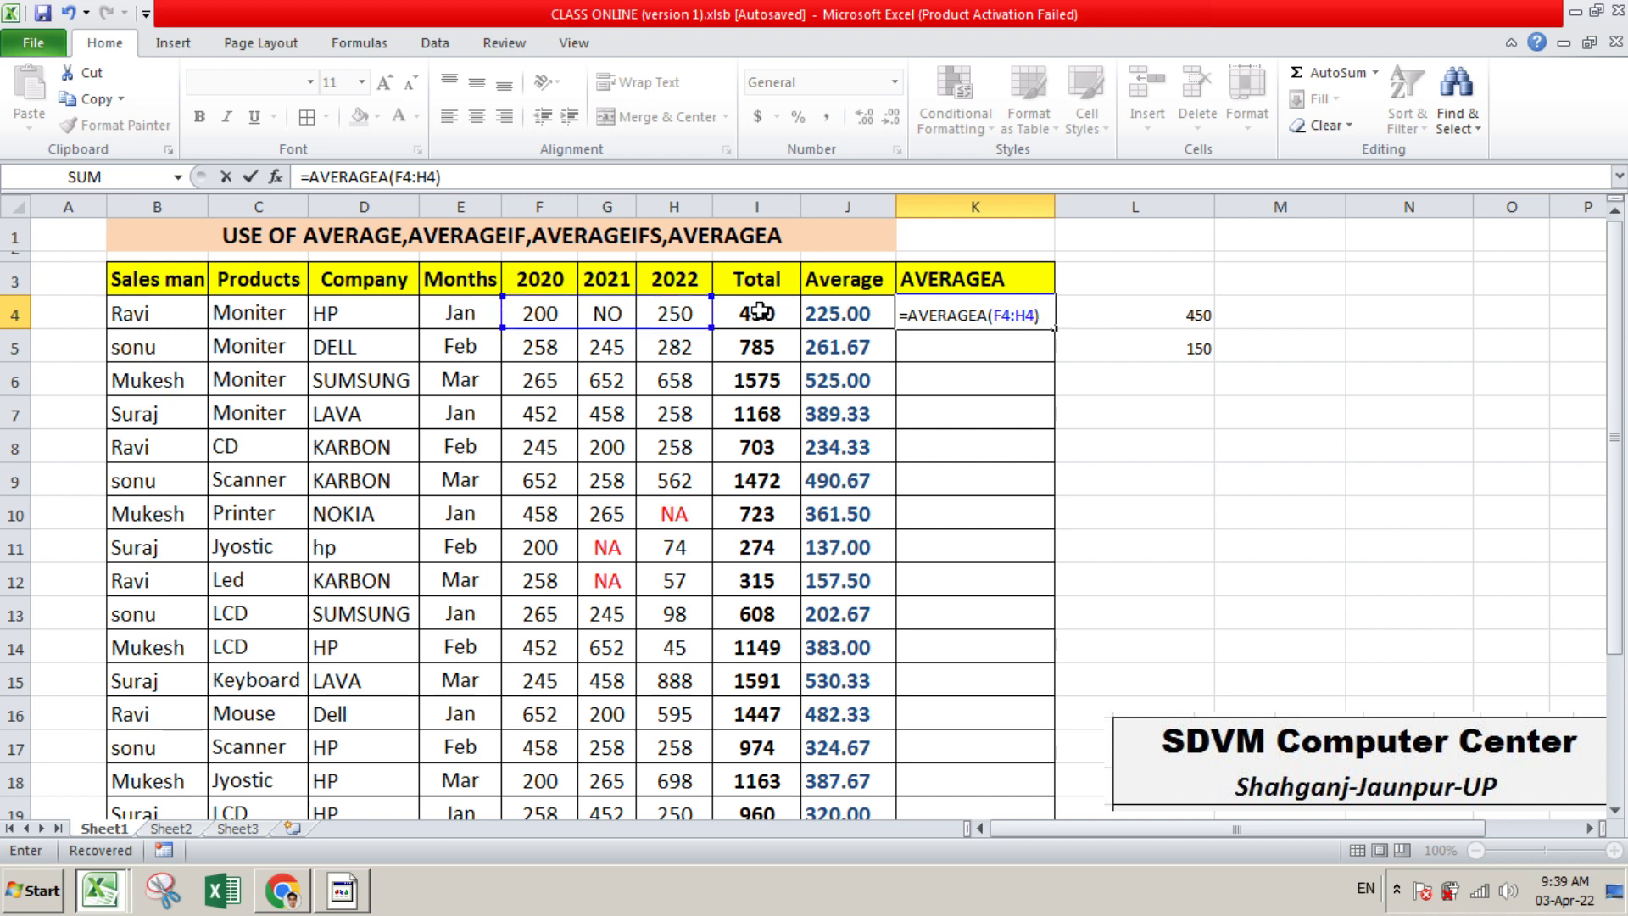
{"action": "key", "text": "Return"}
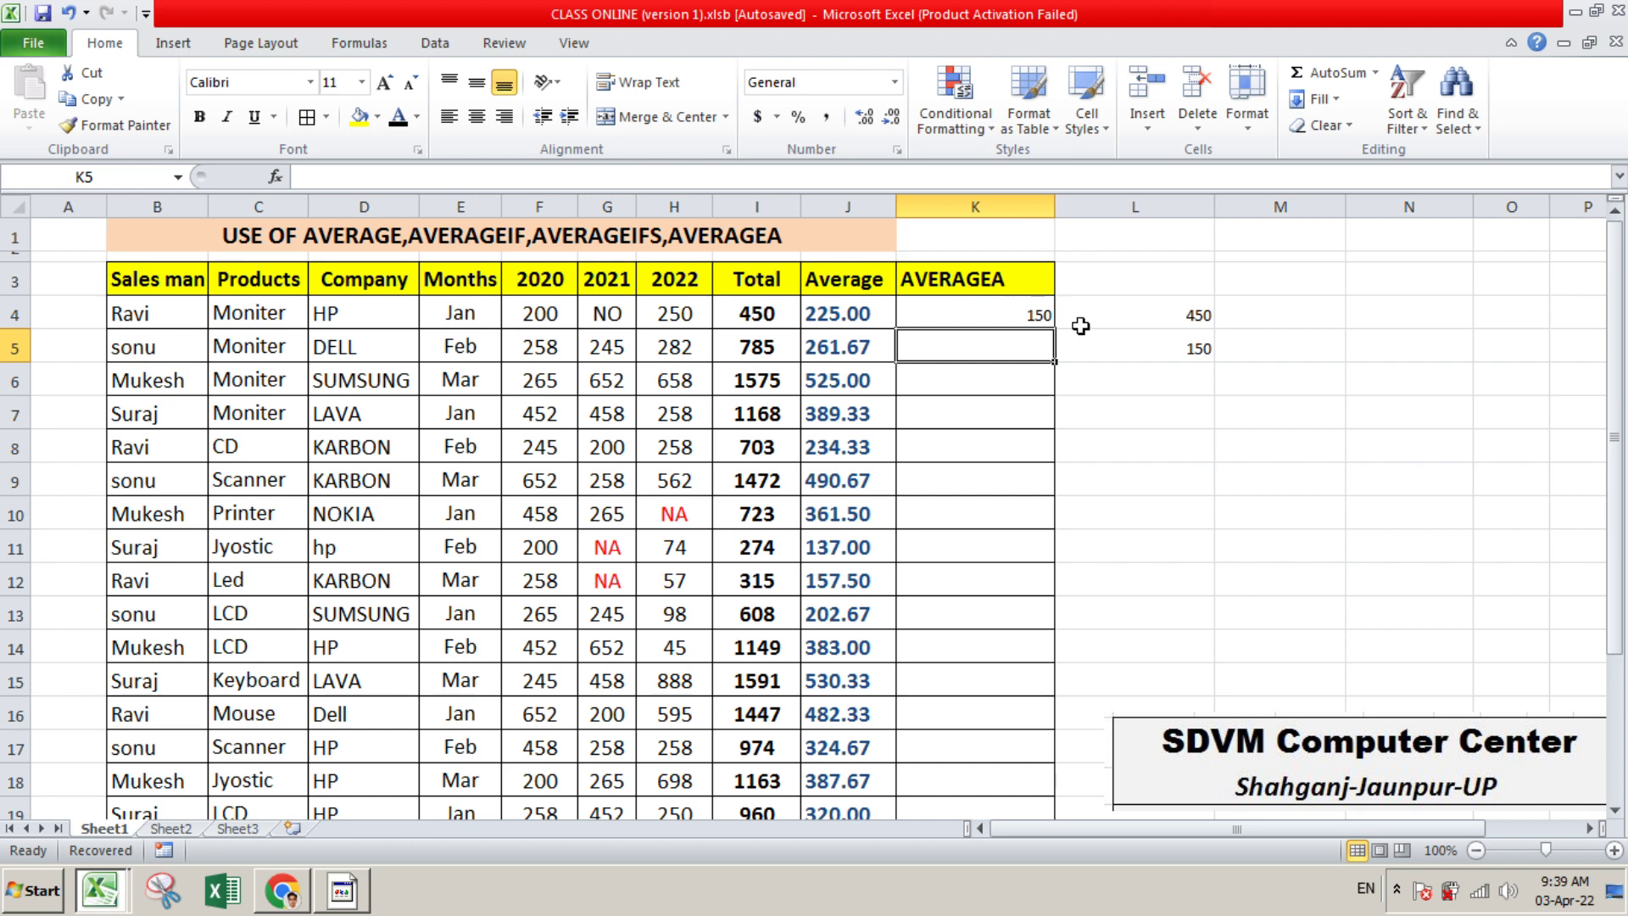
Enlarge the AVERAGEA result in K4 to font size 18 and centre it
{"action": "left_click", "coordinate": [1041, 316]}
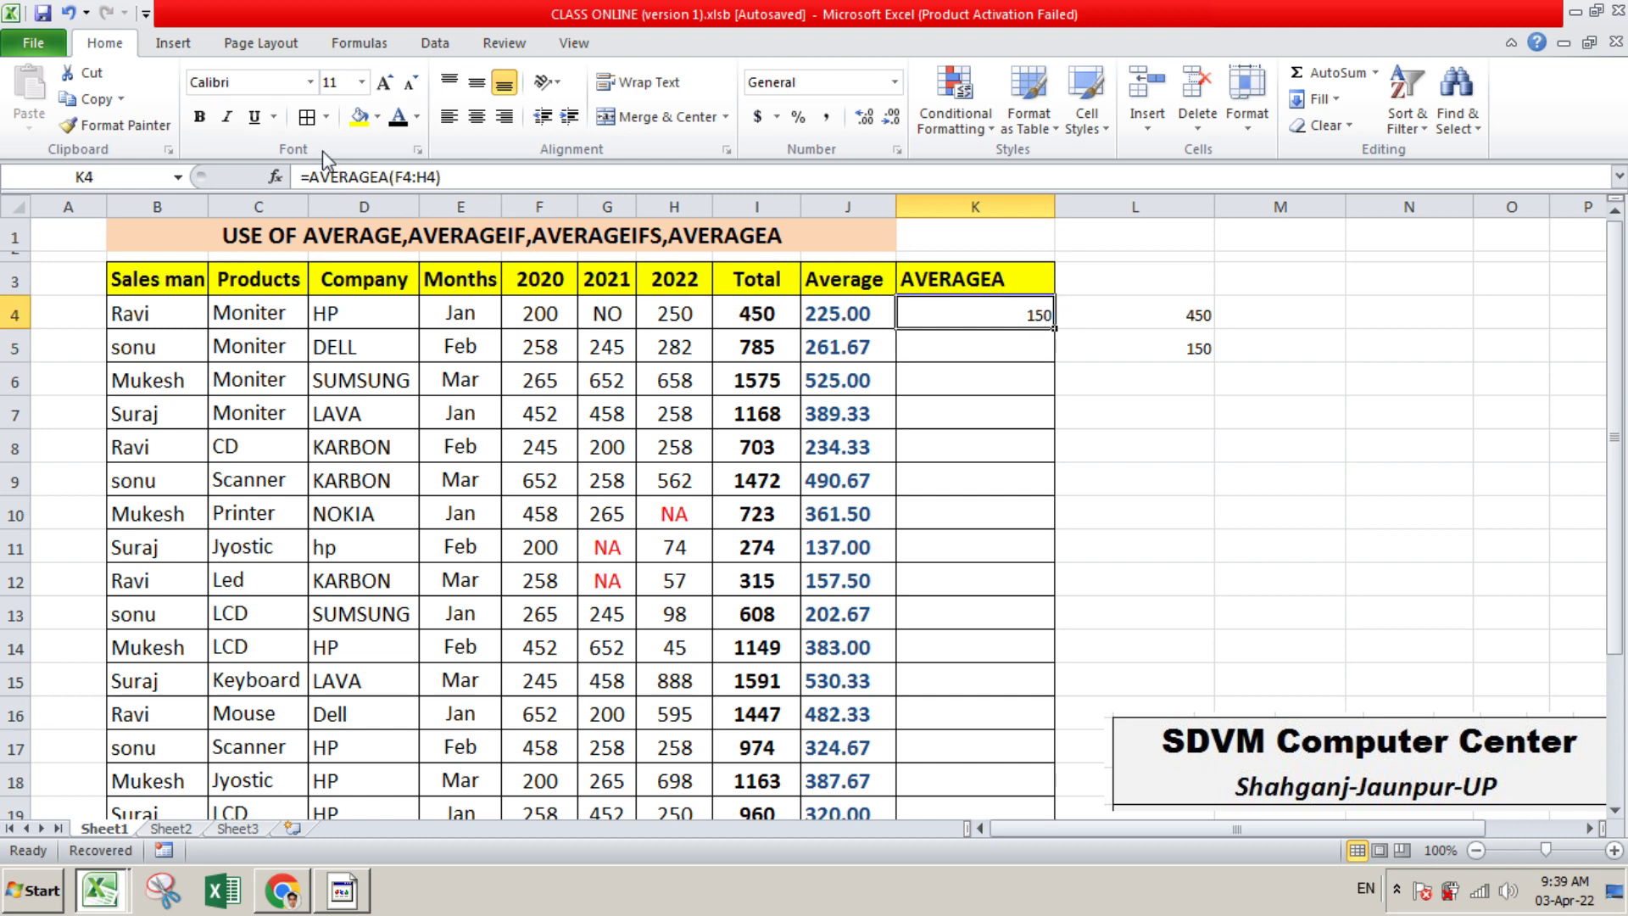
{"action": "left_click", "coordinate": [384, 83]}
{"action": "left_click", "coordinate": [384, 83]}
{"action": "left_click", "coordinate": [385, 83]}
{"action": "left_click", "coordinate": [384, 83]}
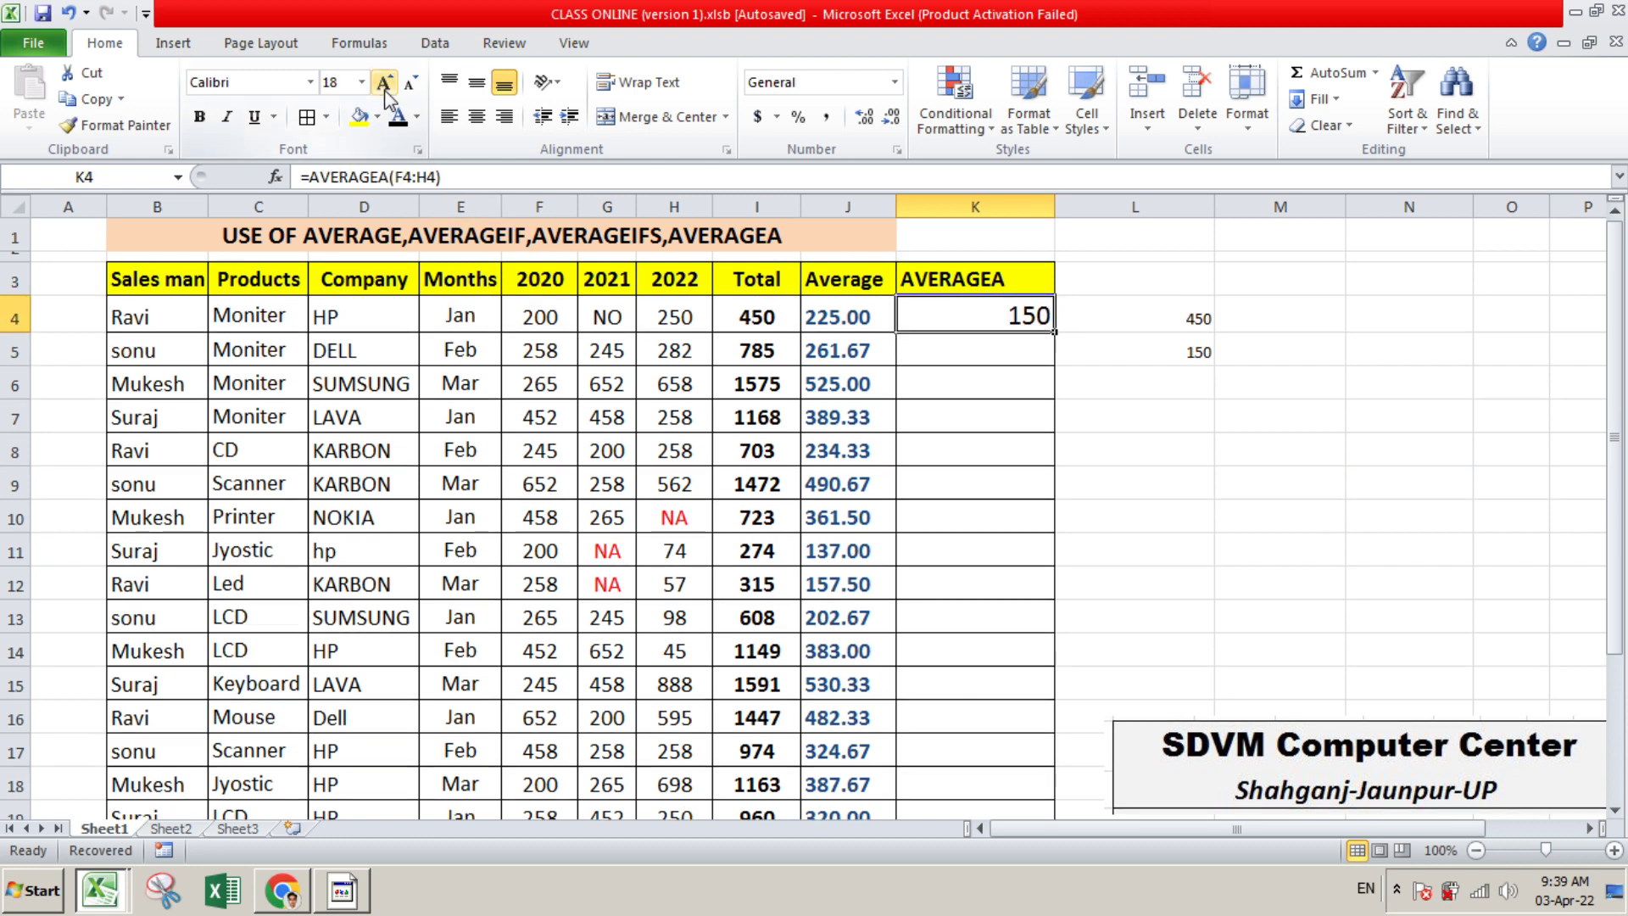
{"action": "left_click", "coordinate": [477, 116]}
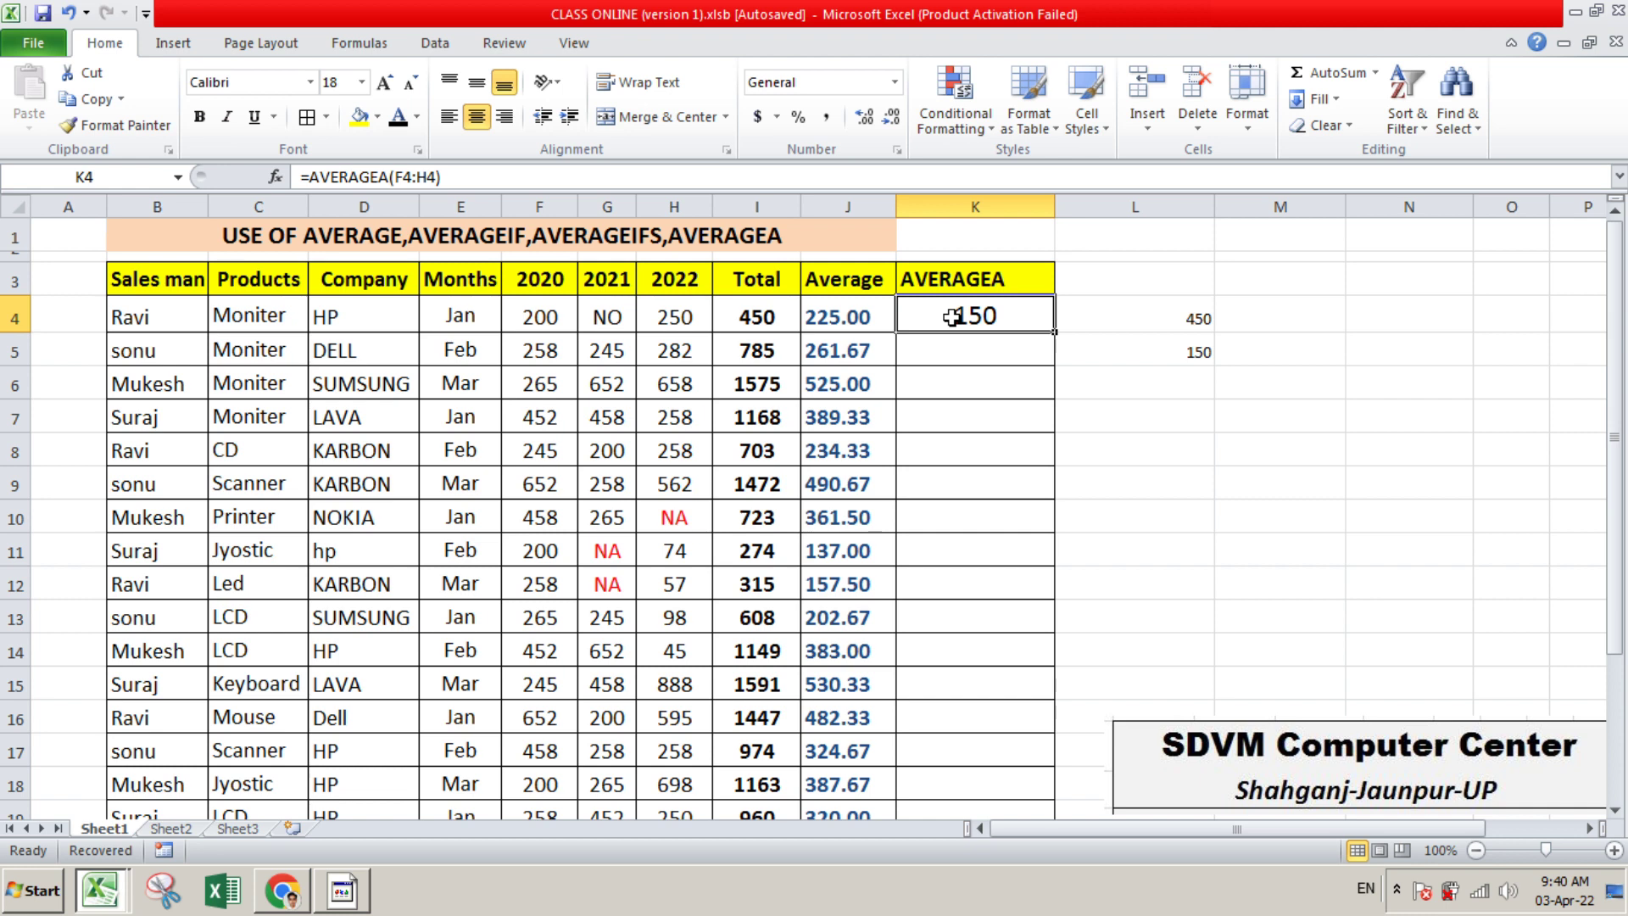
Replace the check formulas in L4:L5 with the single formula +150*3 in L4
{"action": "left_click_drag", "start_coordinate": [1199, 327], "coordinate": [1197, 355]}
{"action": "key", "text": "Delete"}
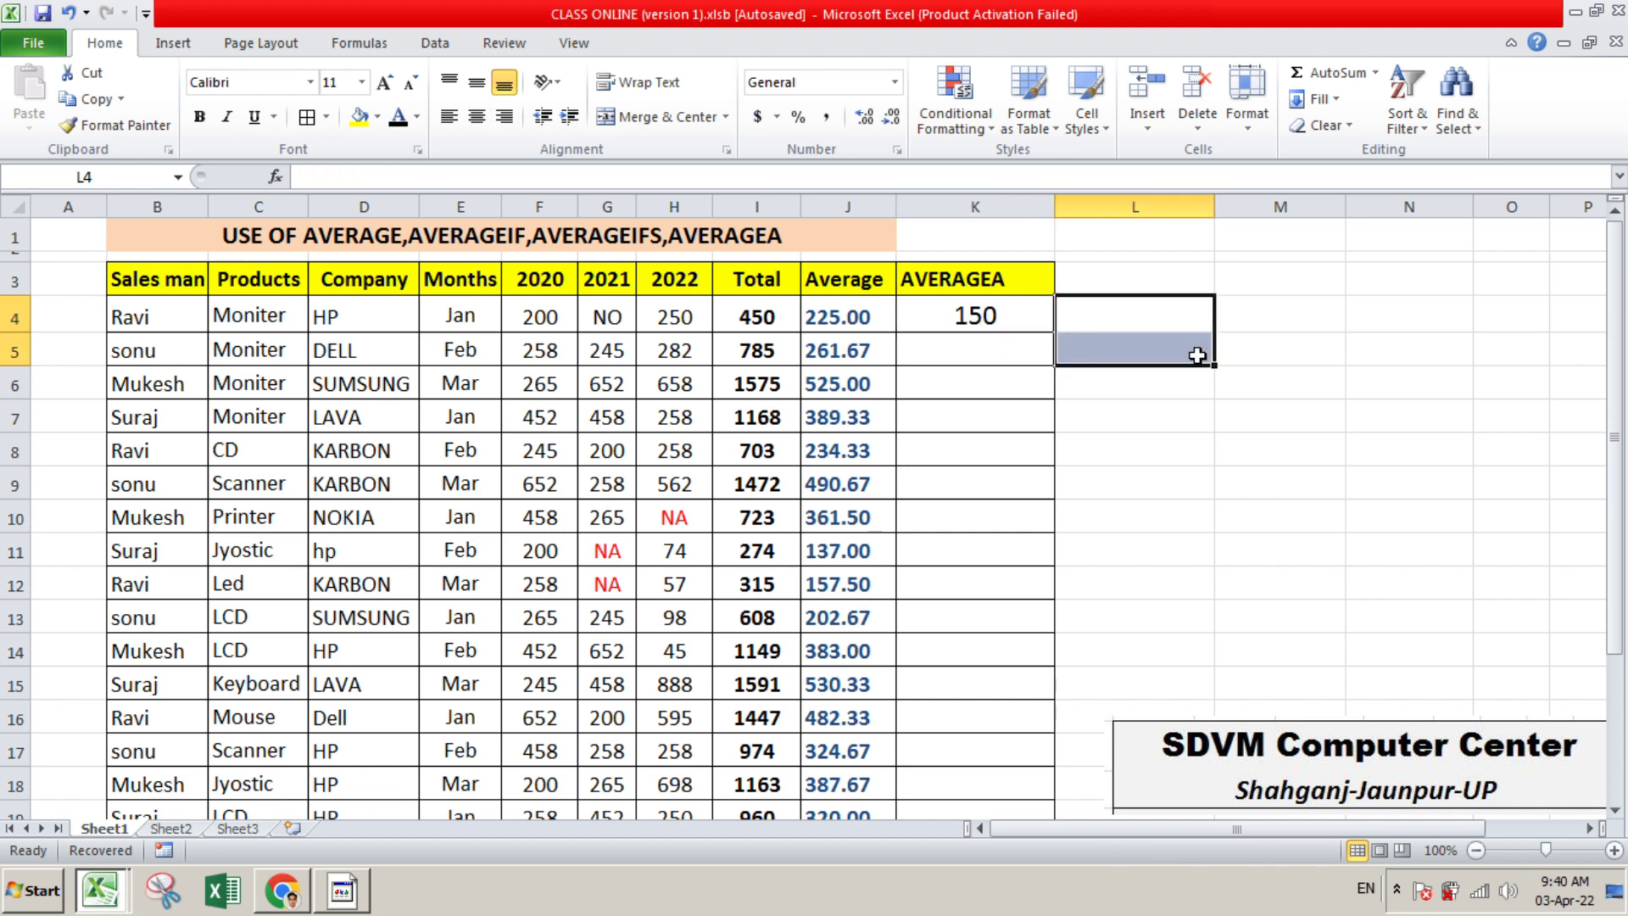
{"action": "type", "text": "+150"}
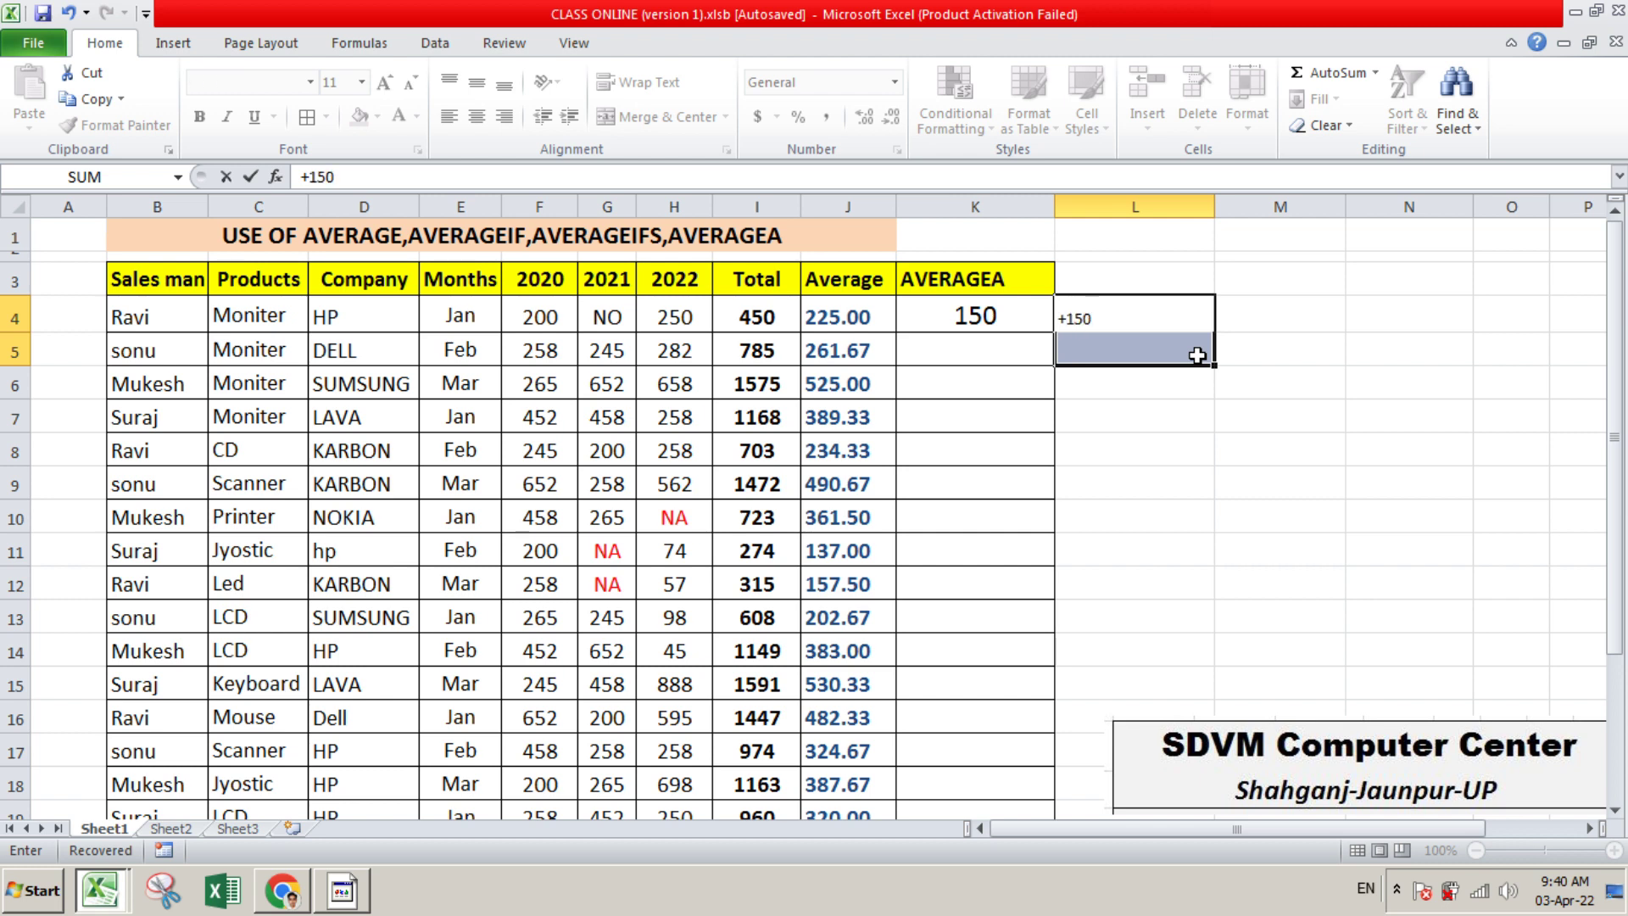
{"action": "type", "text": "*3"}
{"action": "key", "text": "Return"}
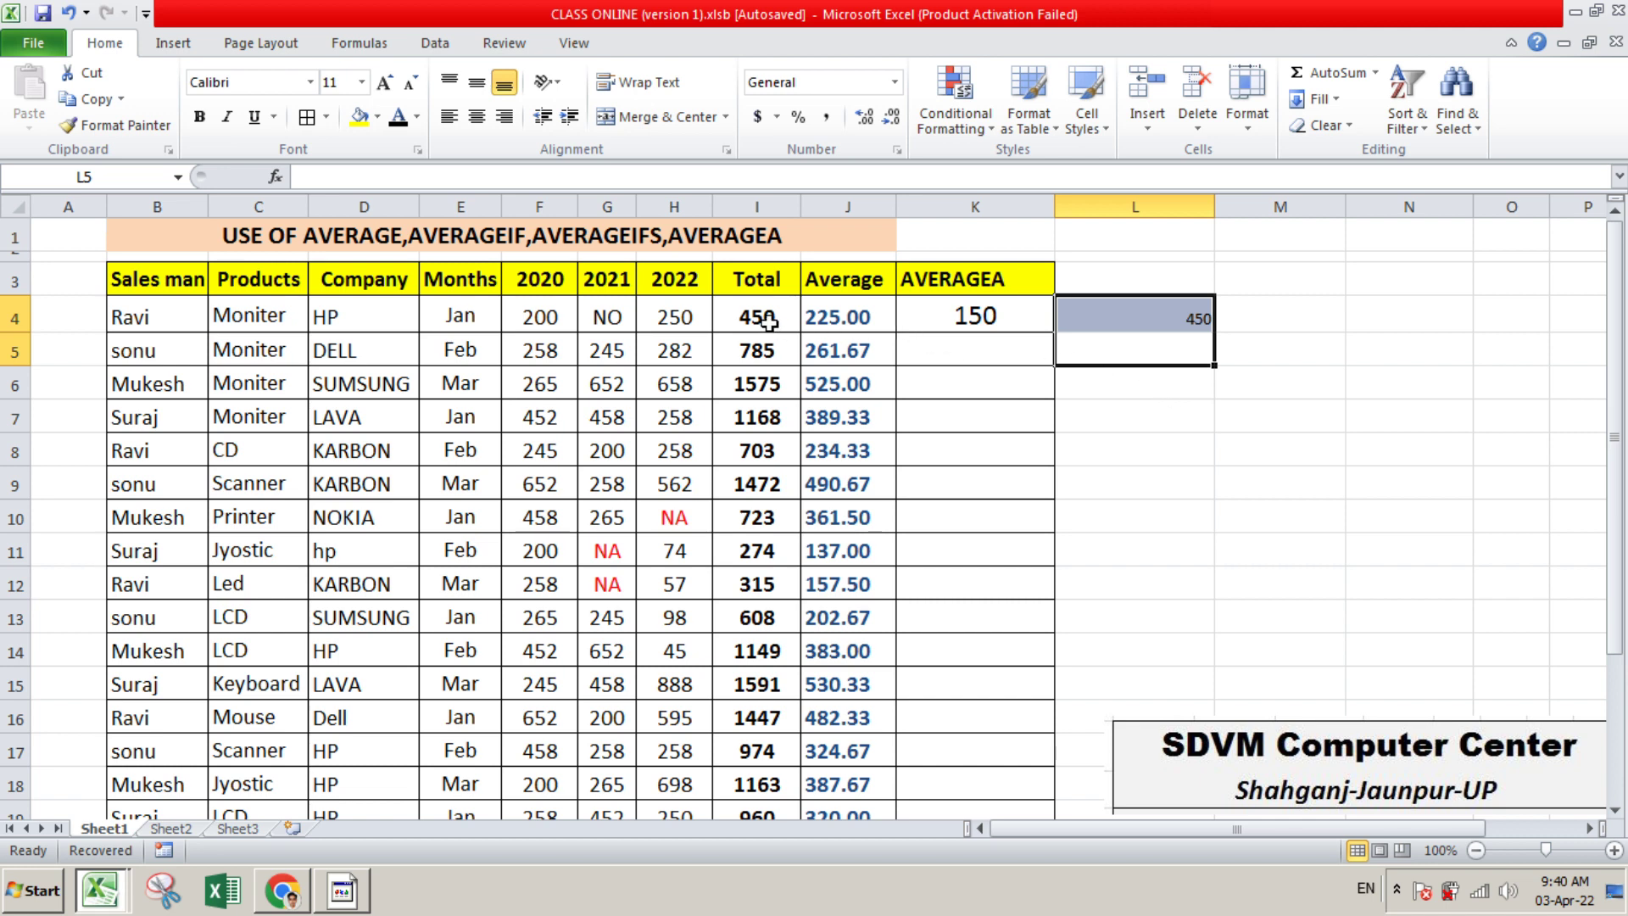
Clear the check cells L4:L5 and enter =450/2 in L4 to verify the first row's AVERAGE result
{"action": "key", "text": "Delete"}
{"action": "left_click", "coordinate": [1339, 498]}
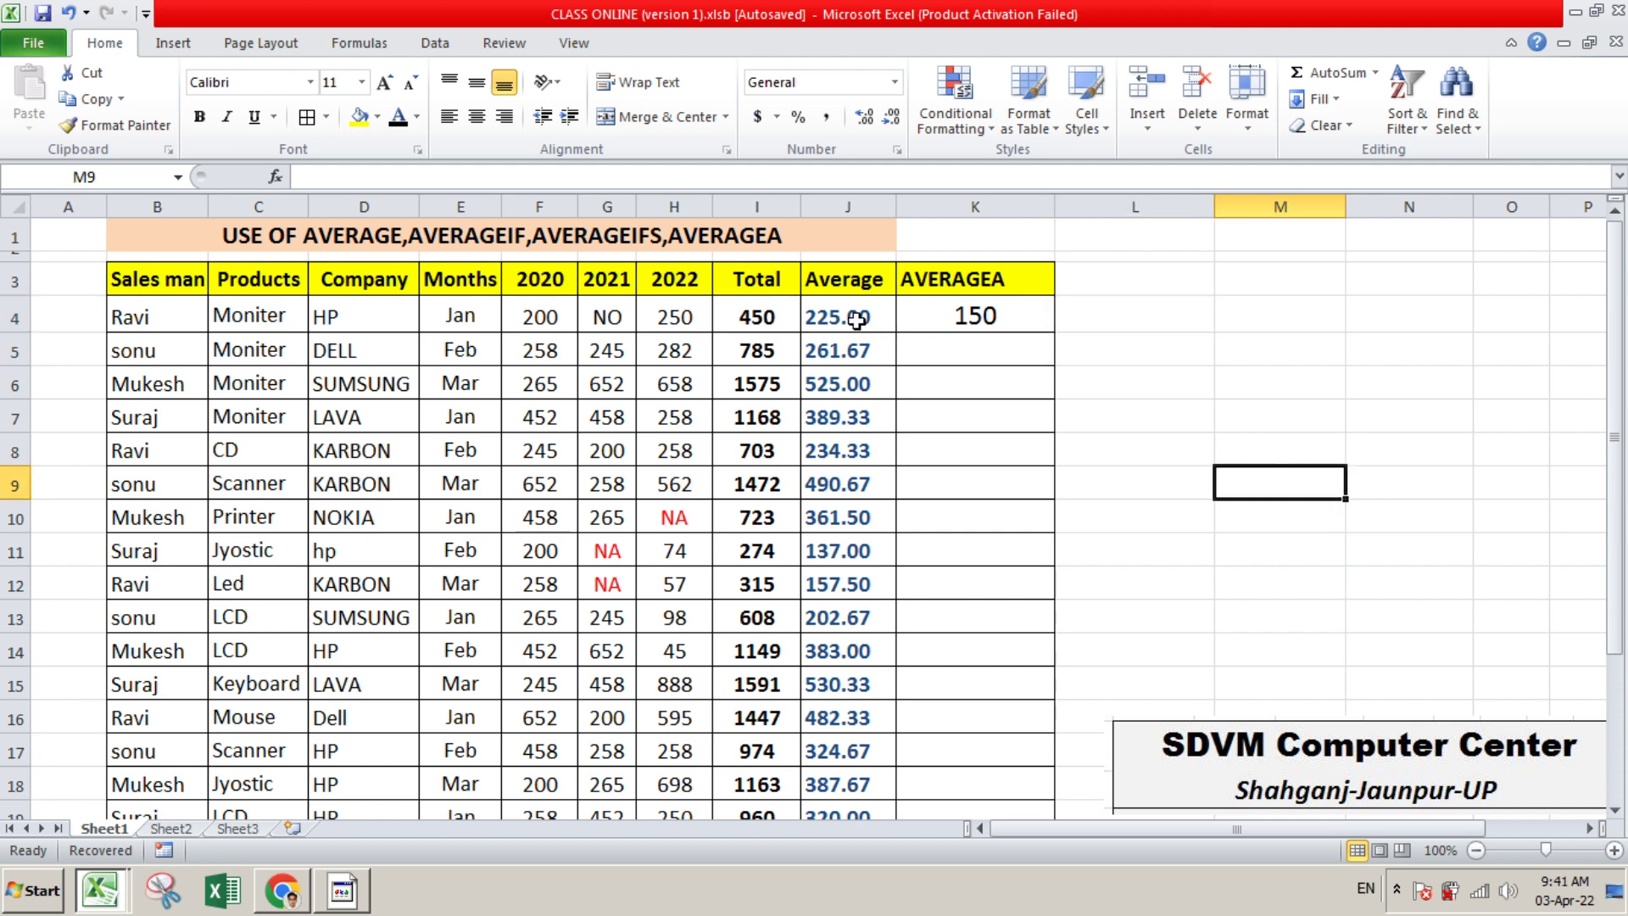
{"action": "left_click", "coordinate": [1177, 323]}
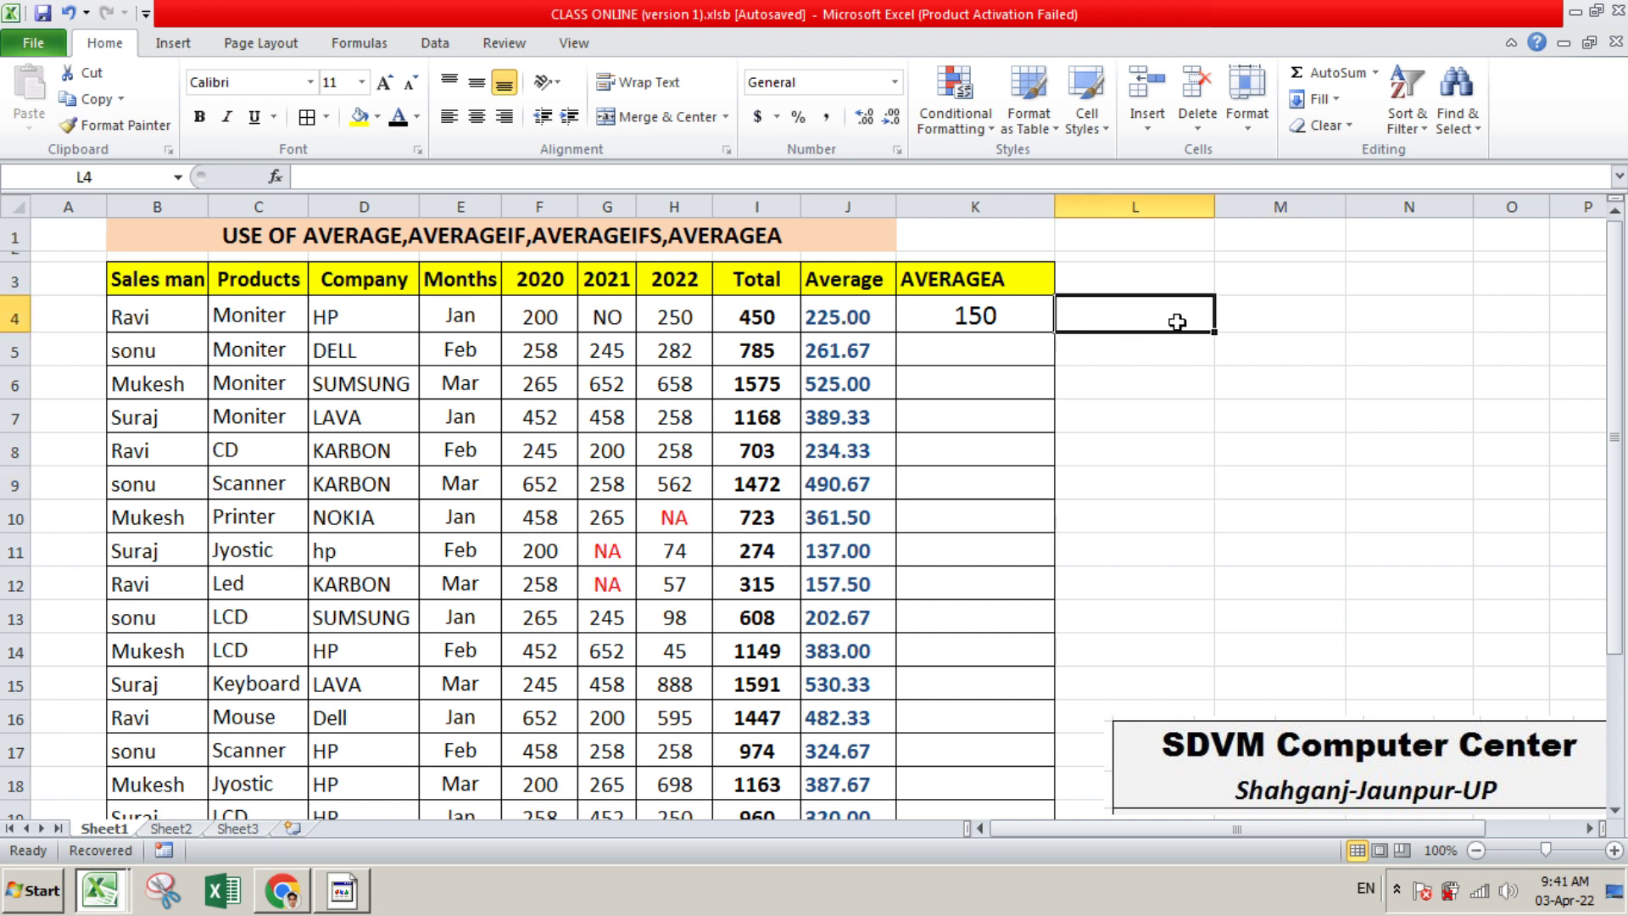
{"action": "type", "text": "="}
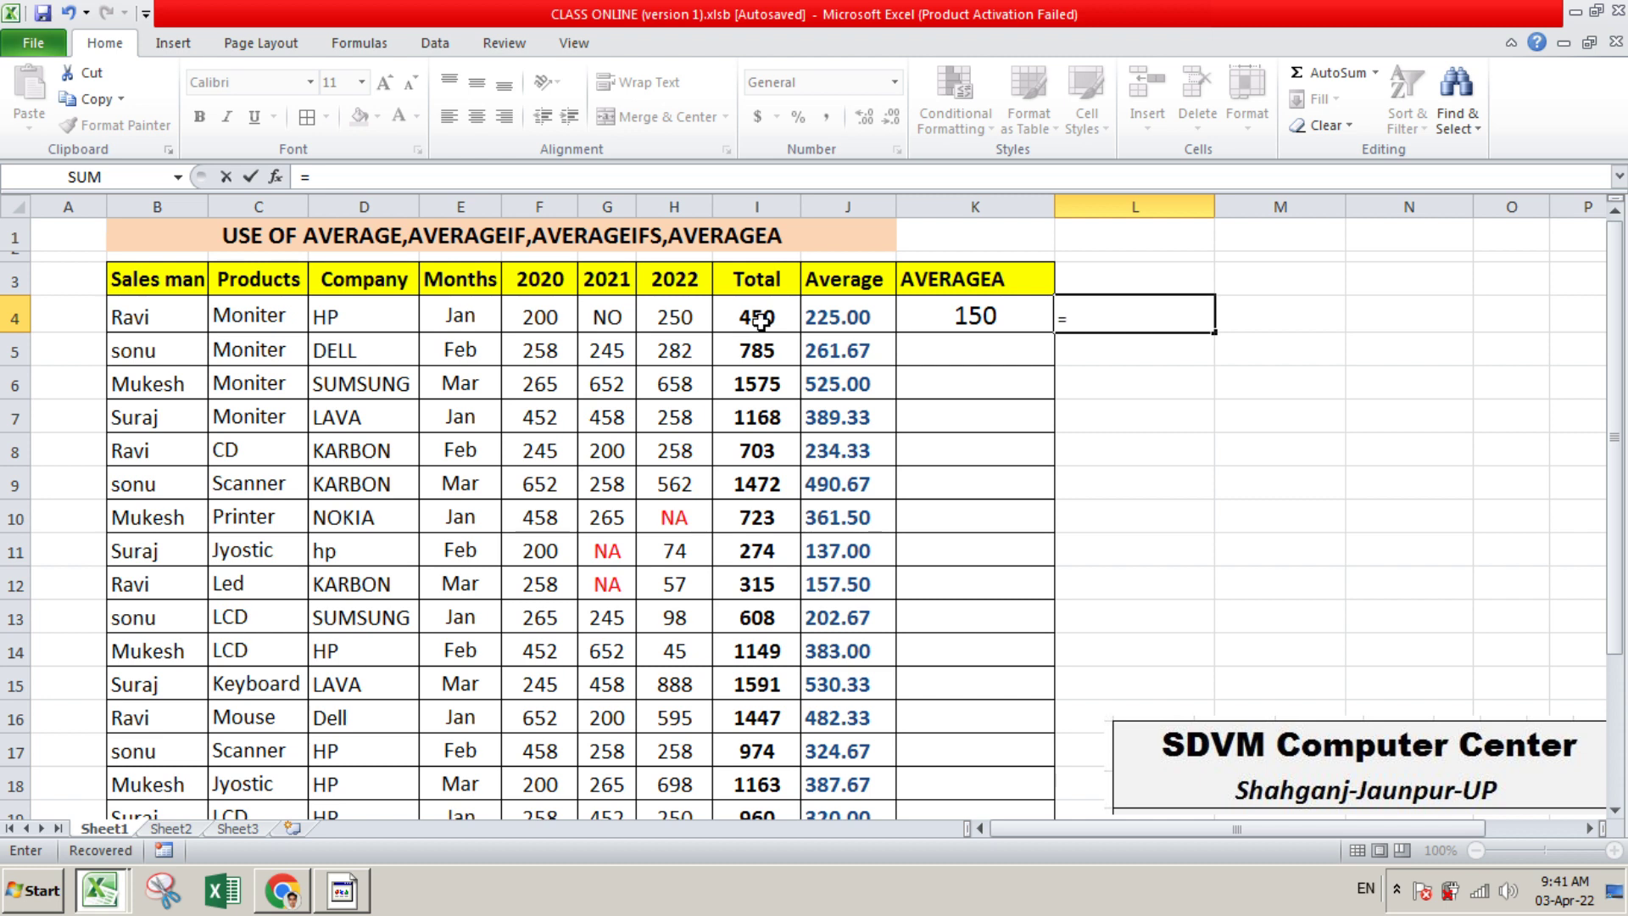
{"action": "type", "text": "450/2"}
{"action": "key", "text": "Return"}
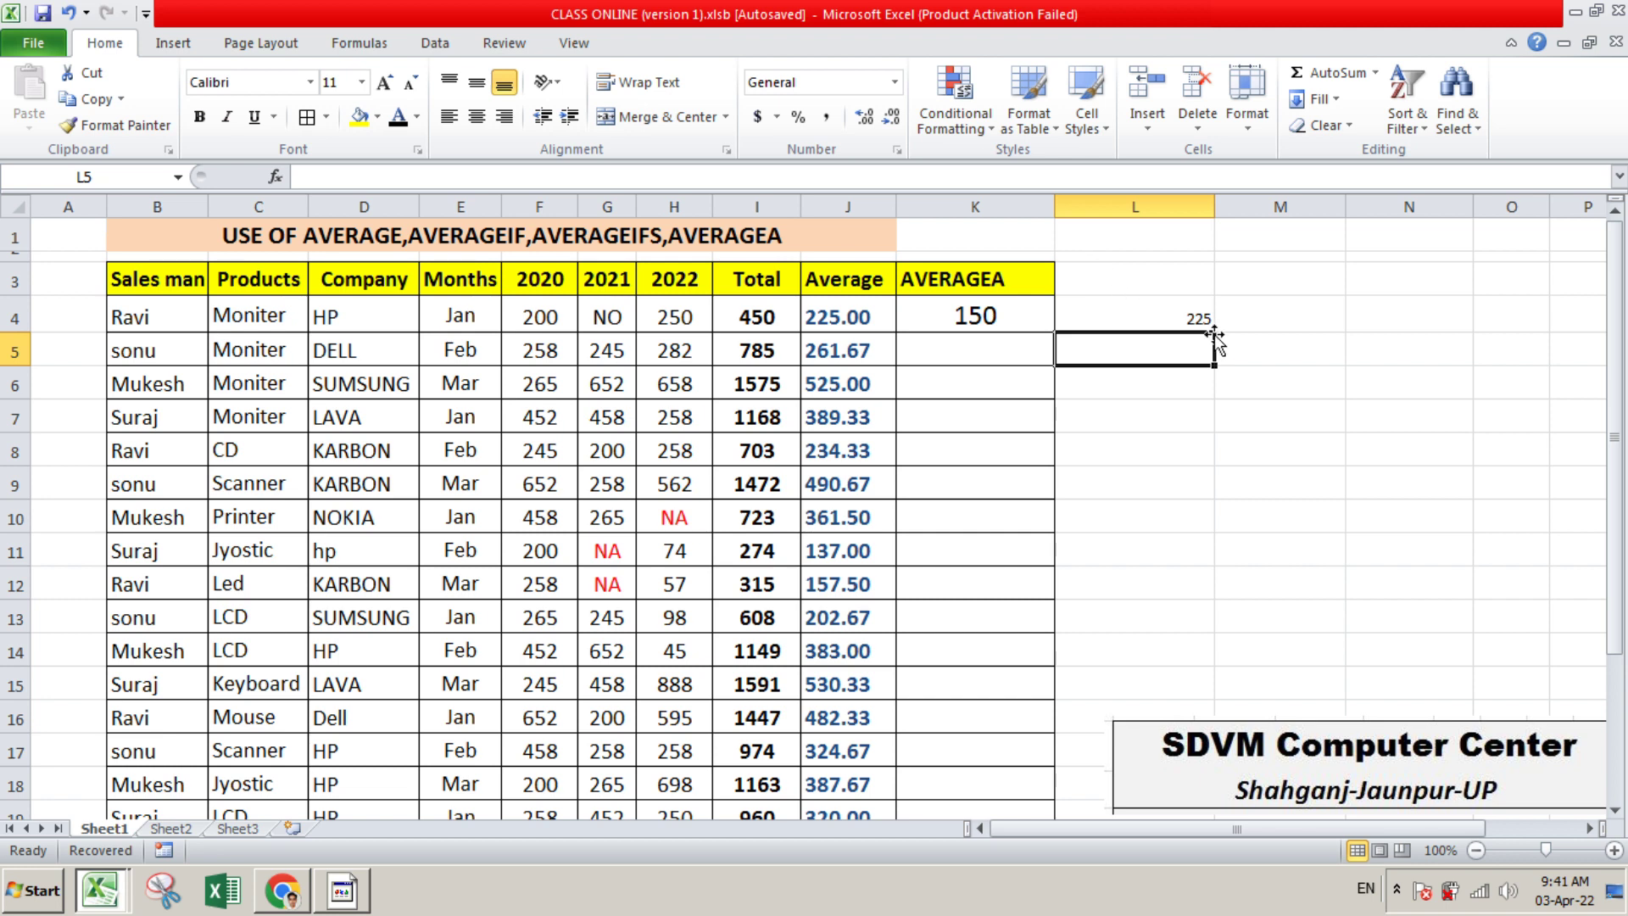
Fill the AVERAGEA formula from K4 down to the table's last row and format the column with two decimal places
{"action": "left_click", "coordinate": [851, 314]}
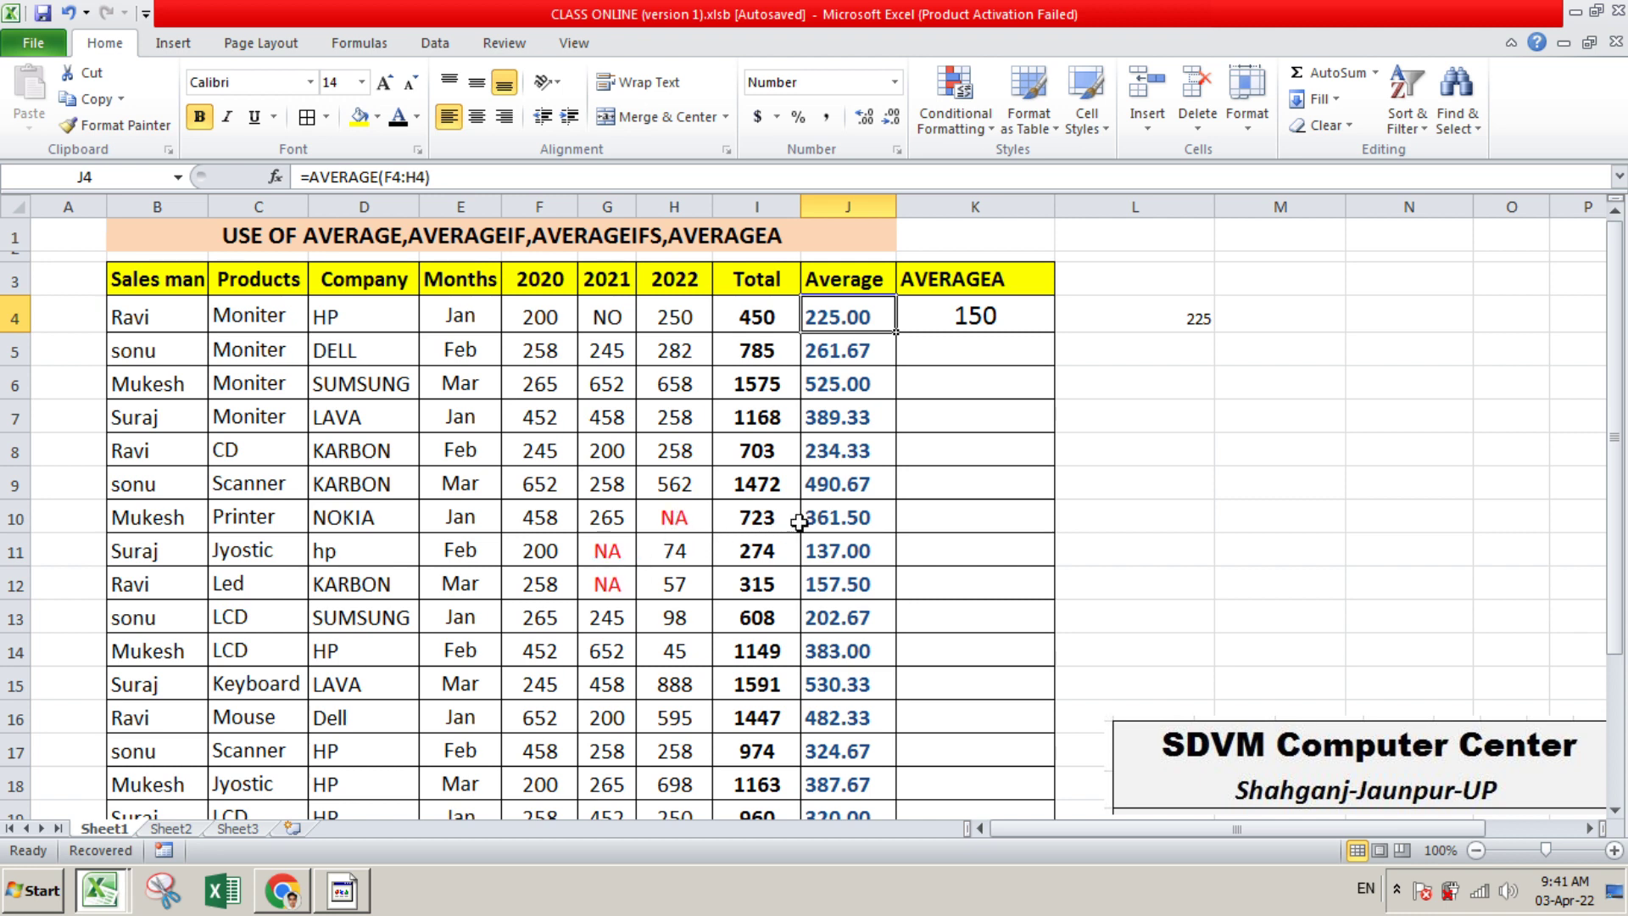
{"action": "left_click", "coordinate": [1009, 330]}
{"action": "left_click_drag", "start_coordinate": [1055, 336], "coordinate": [1032, 773]}
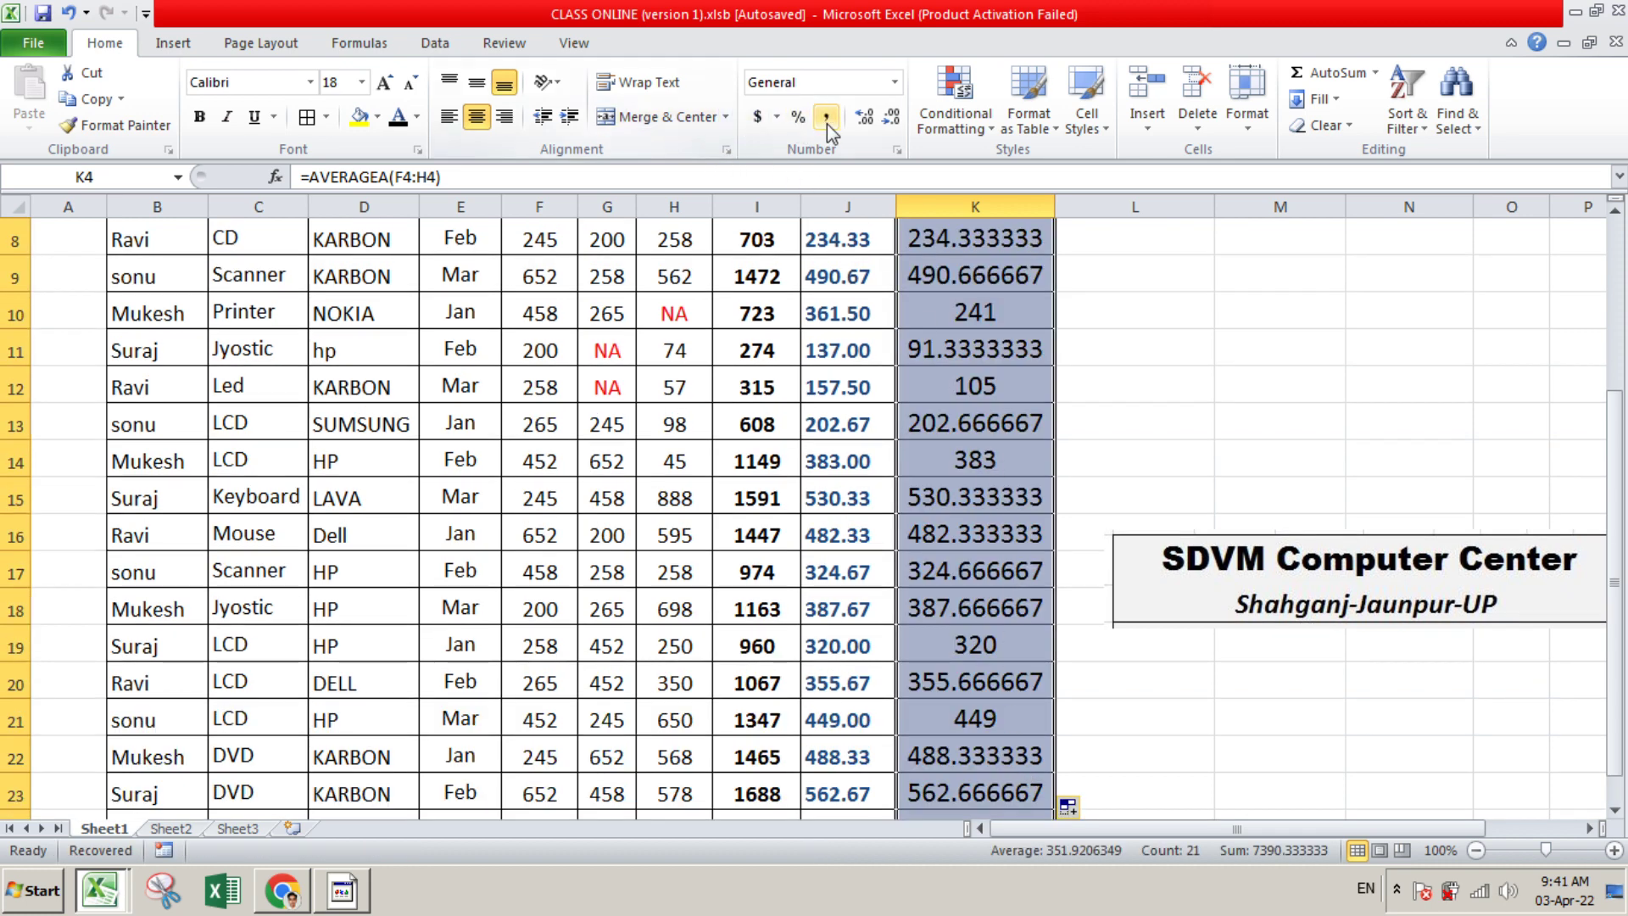
{"action": "left_click", "coordinate": [872, 118]}
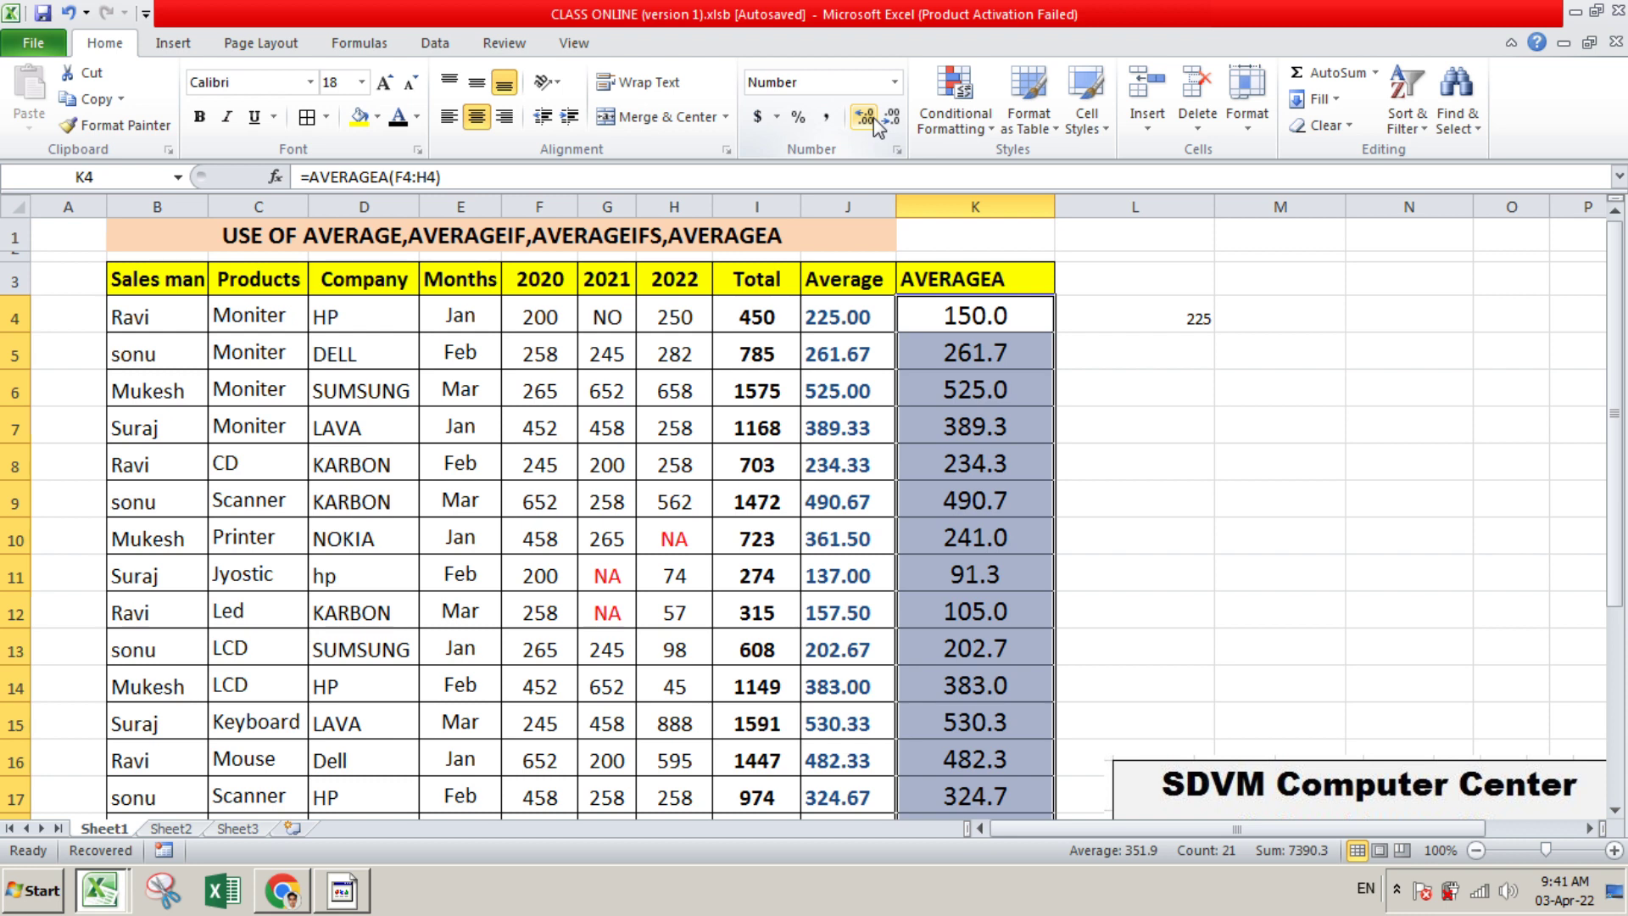
{"action": "left_click", "coordinate": [874, 119]}
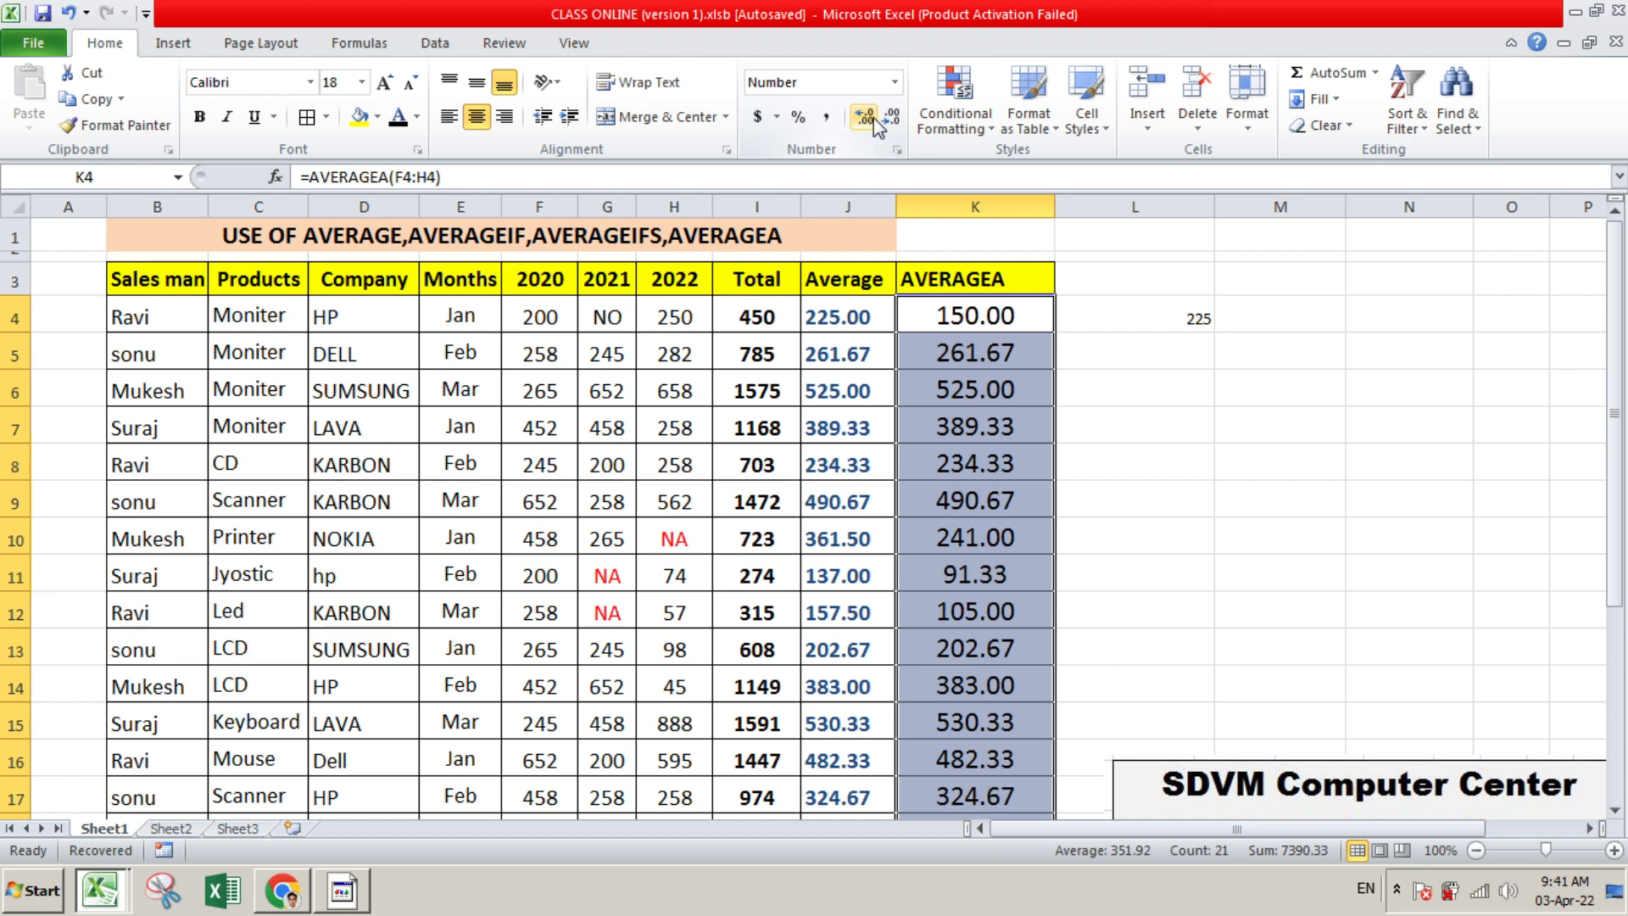
{"action": "left_click", "coordinate": [1117, 403]}
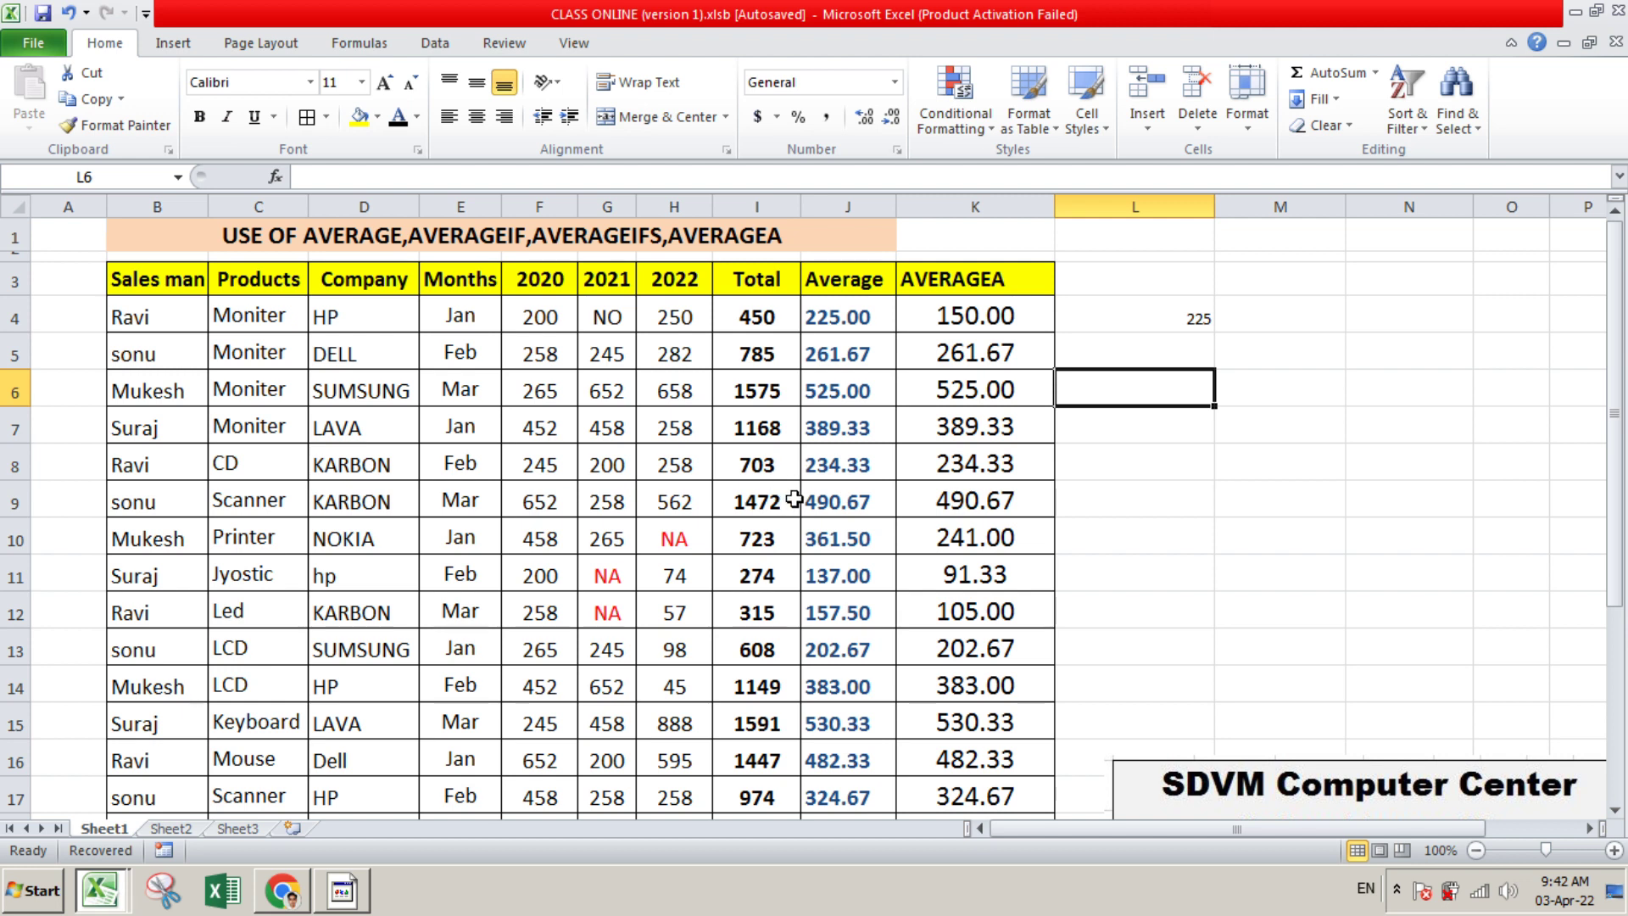
Set the font colour of the NO entry in G4 to standard red
{"action": "left_click", "coordinate": [621, 326]}
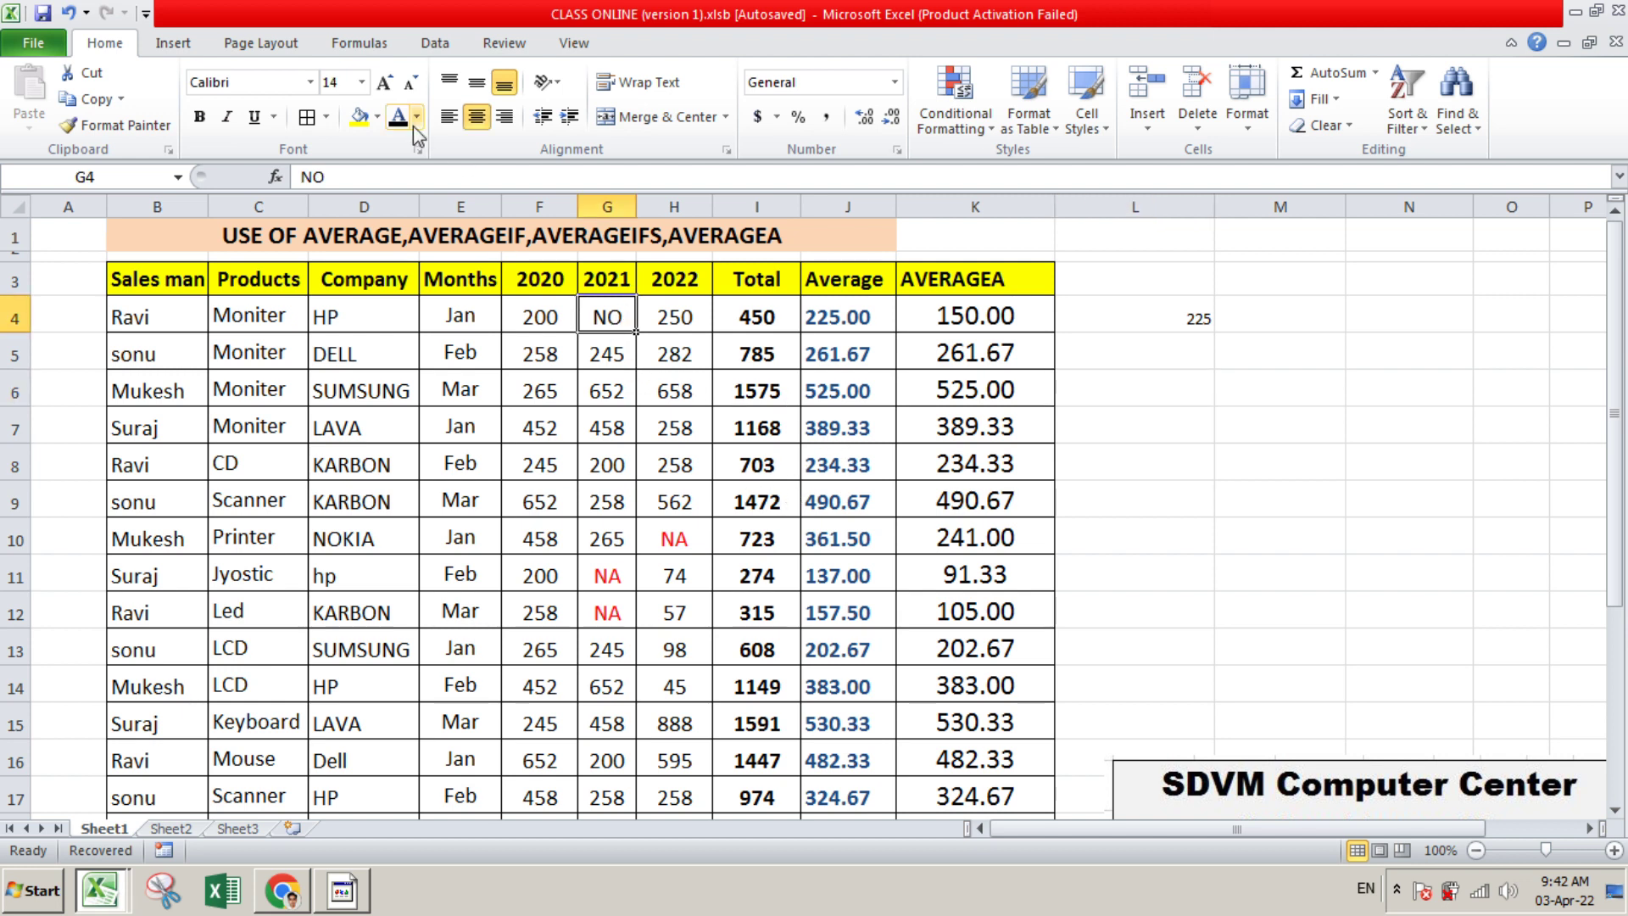
{"action": "left_click", "coordinate": [417, 118]}
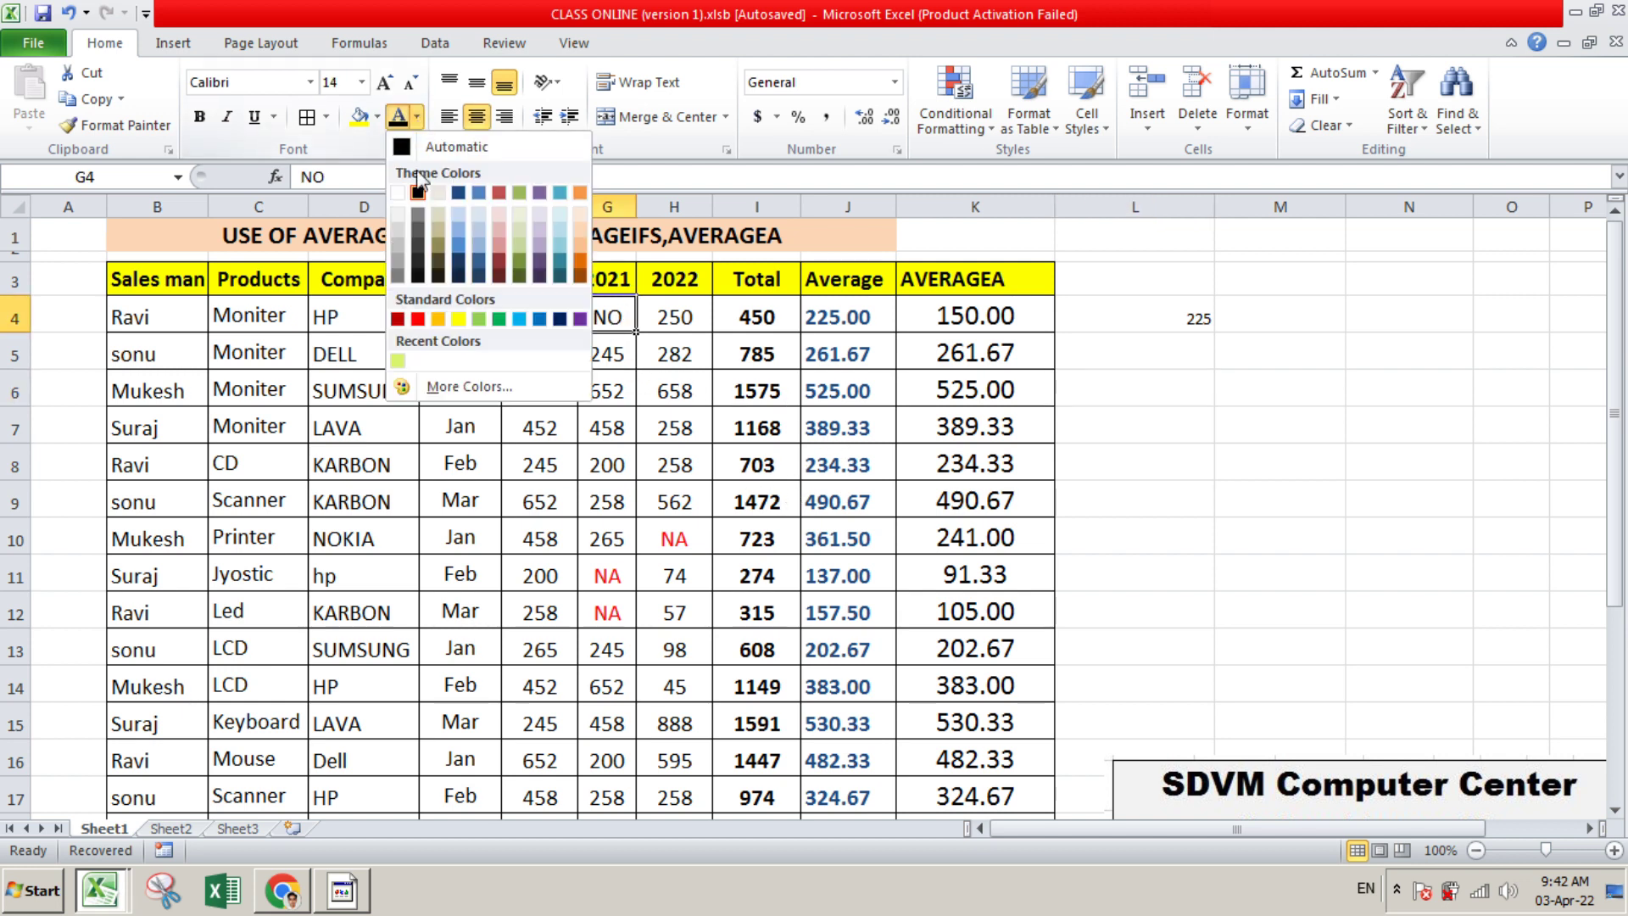
{"action": "left_click", "coordinate": [418, 319]}
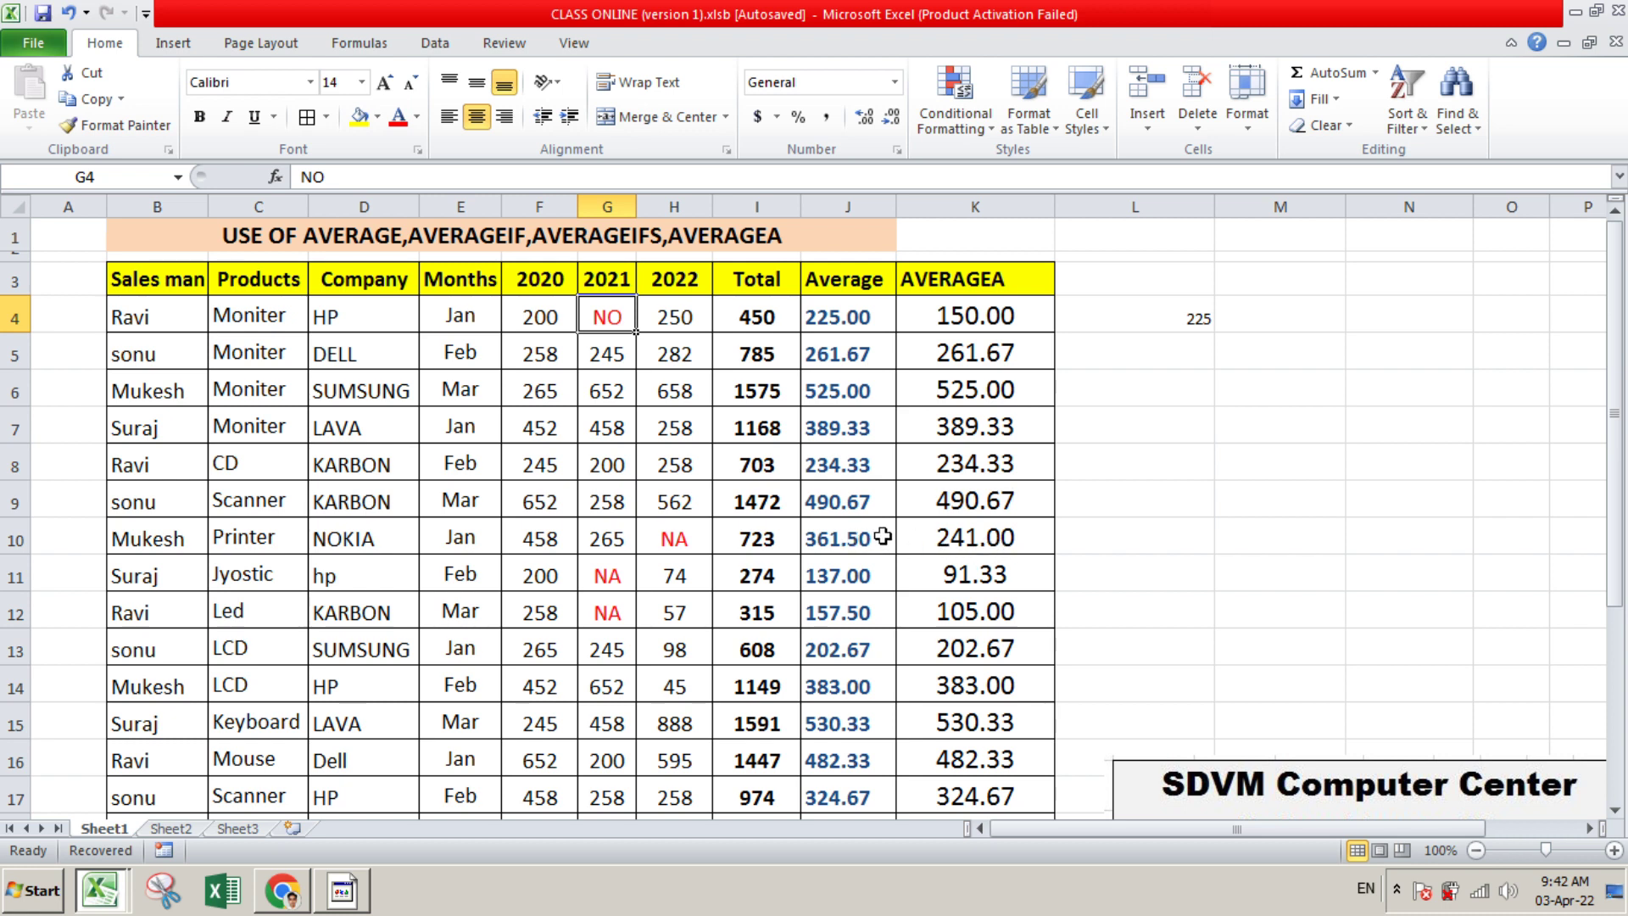
{"action": "left_click", "coordinate": [613, 547]}
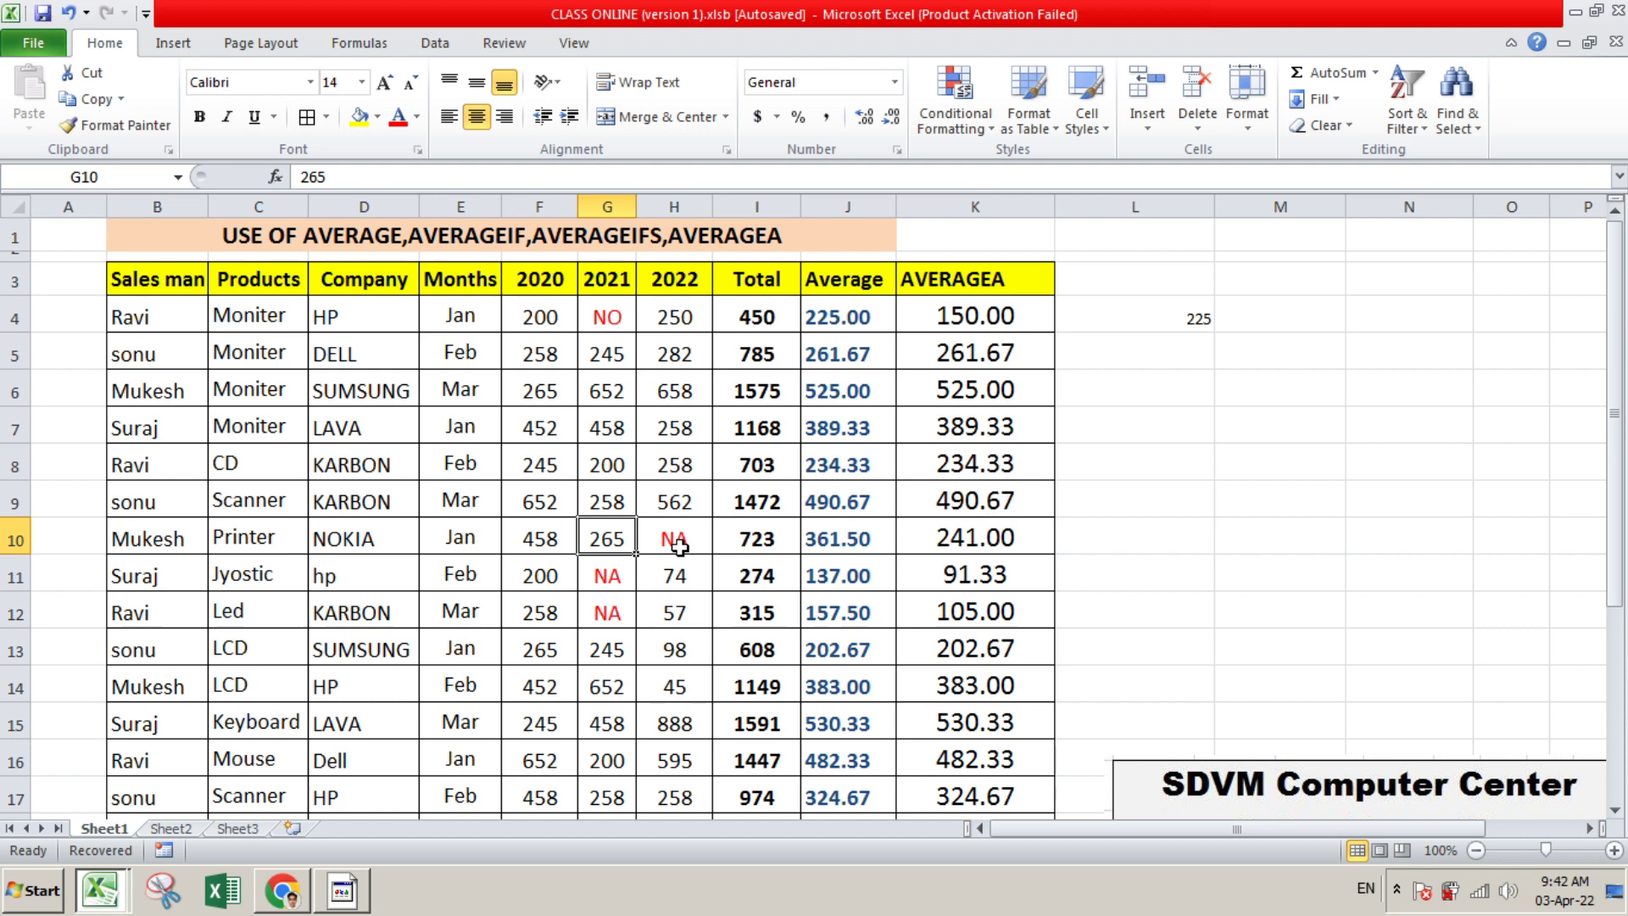
Replace the 2021 sales figure in G10 with the text entry NA
{"action": "type", "text": "NO"}
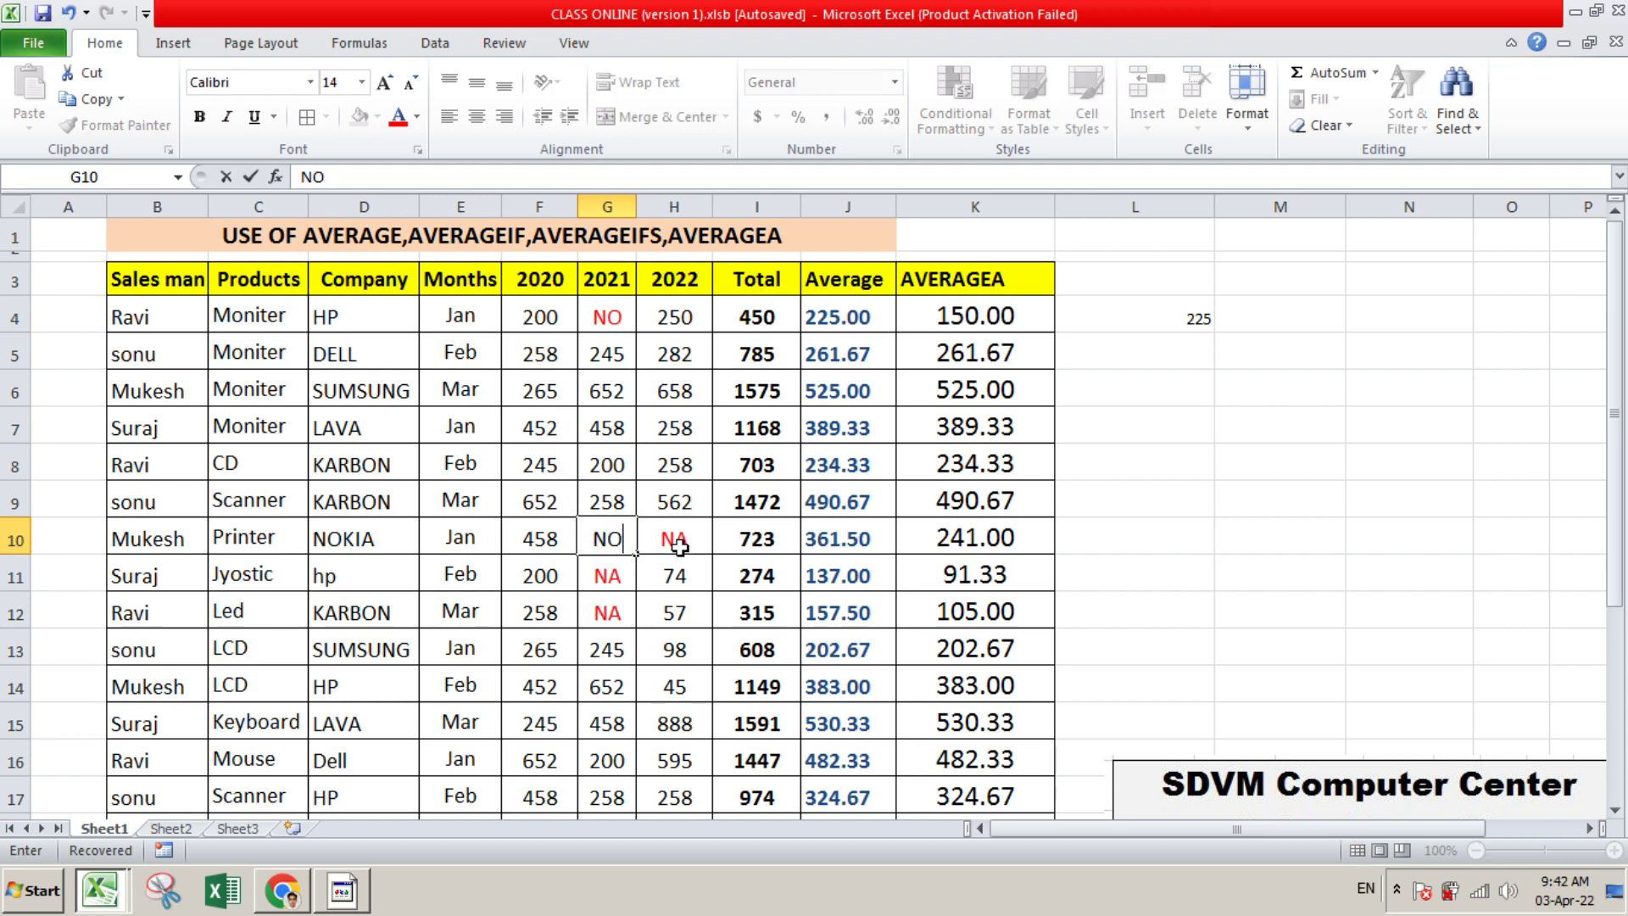
{"action": "key", "text": "BackSpace"}
{"action": "key", "text": "BackSpace"}
{"action": "type", "text": "NA"}
{"action": "key", "text": "Return"}
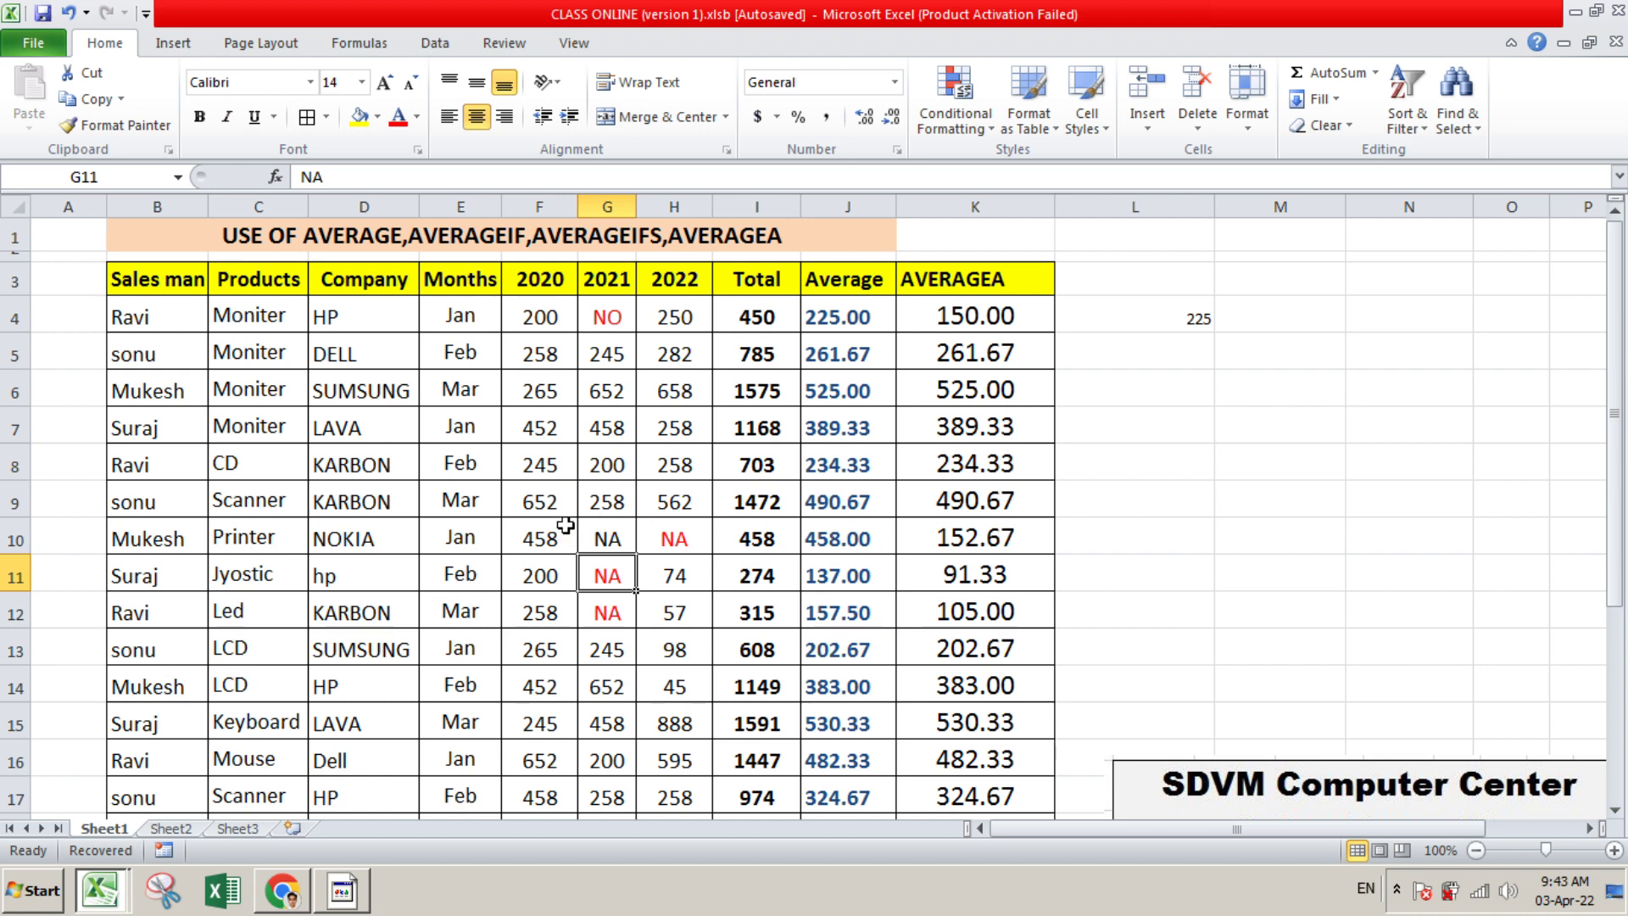
{"action": "scroll", "coordinate": [1175, 467], "scroll_direction": "down", "scroll_amount": 1}
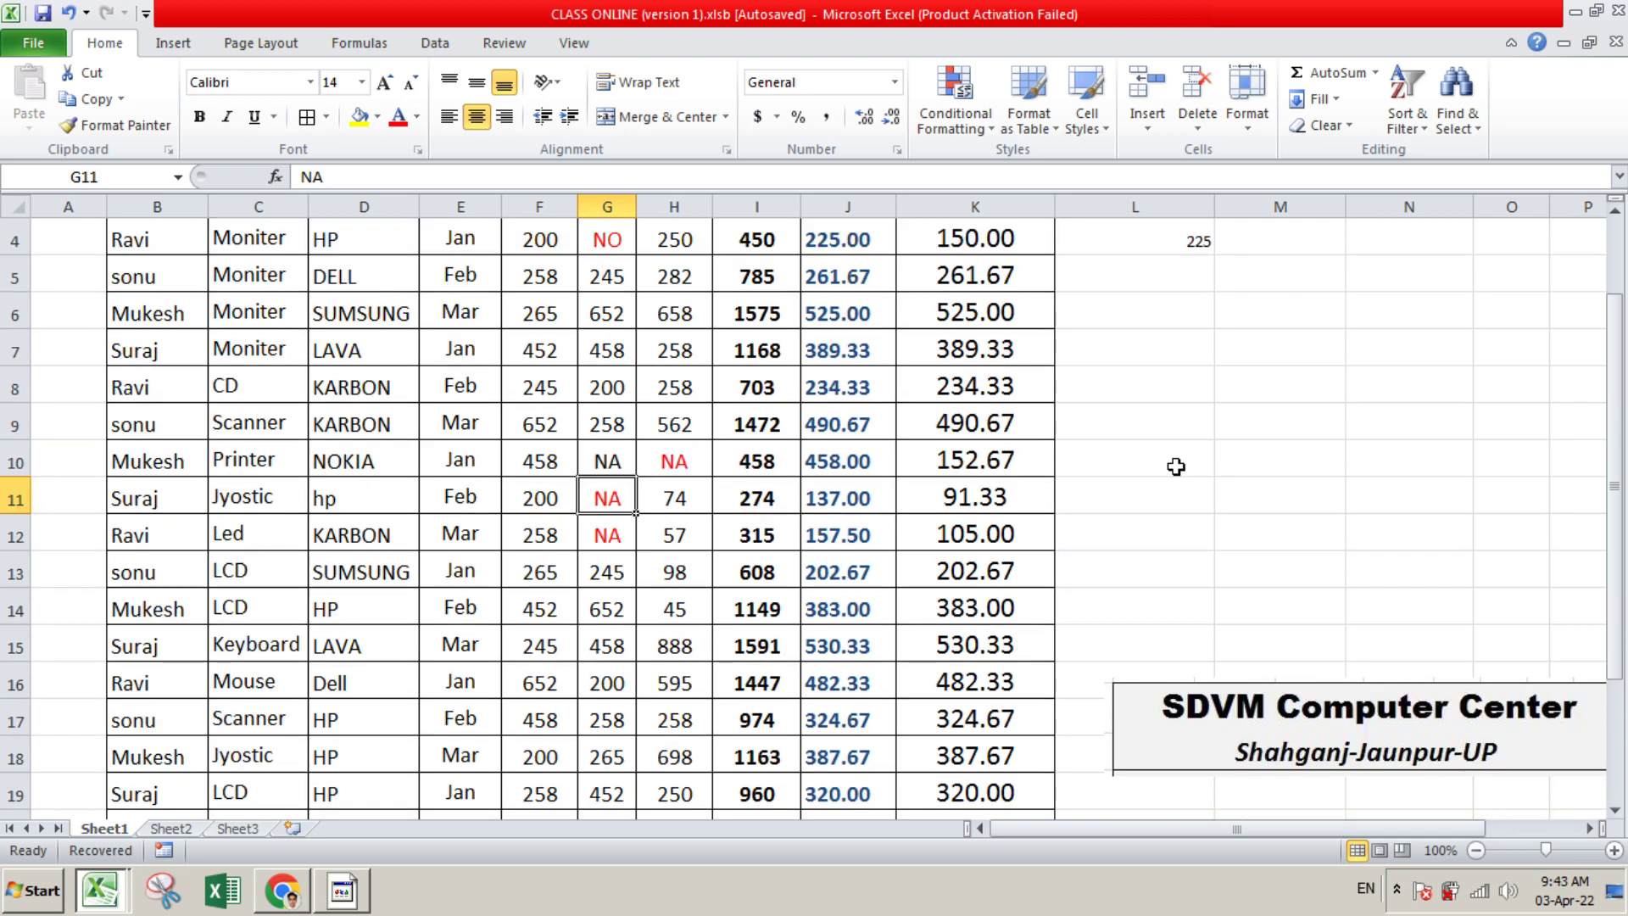
{"action": "scroll", "coordinate": [1126, 455], "scroll_direction": "up", "scroll_amount": 1}
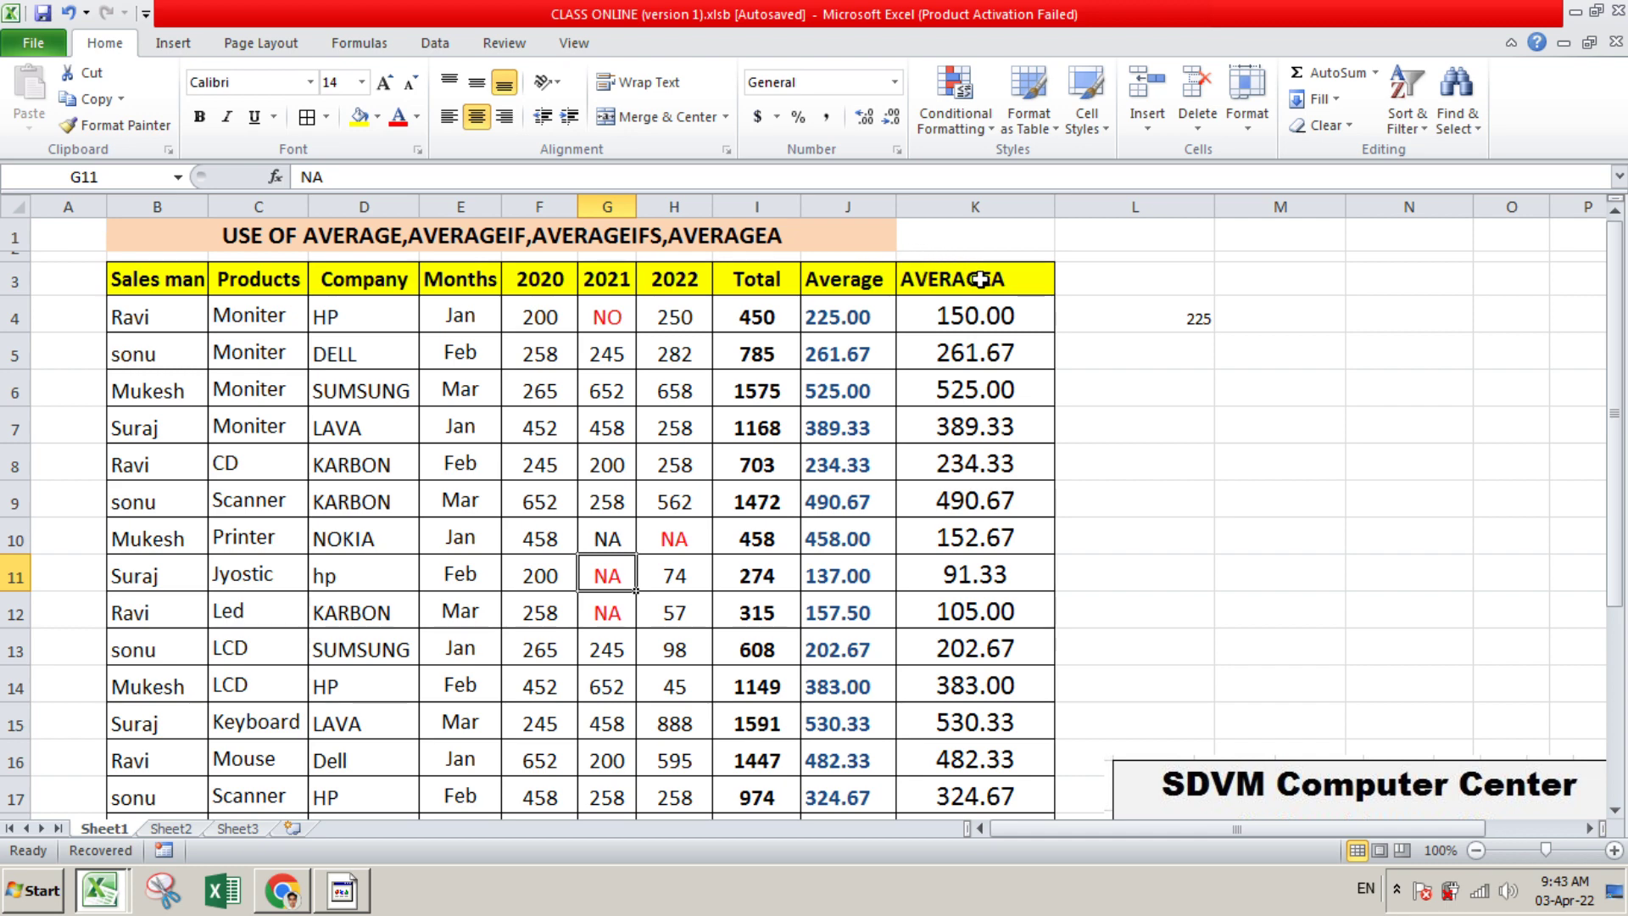
{"action": "scroll", "coordinate": [1093, 319], "scroll_direction": "down", "scroll_amount": 1}
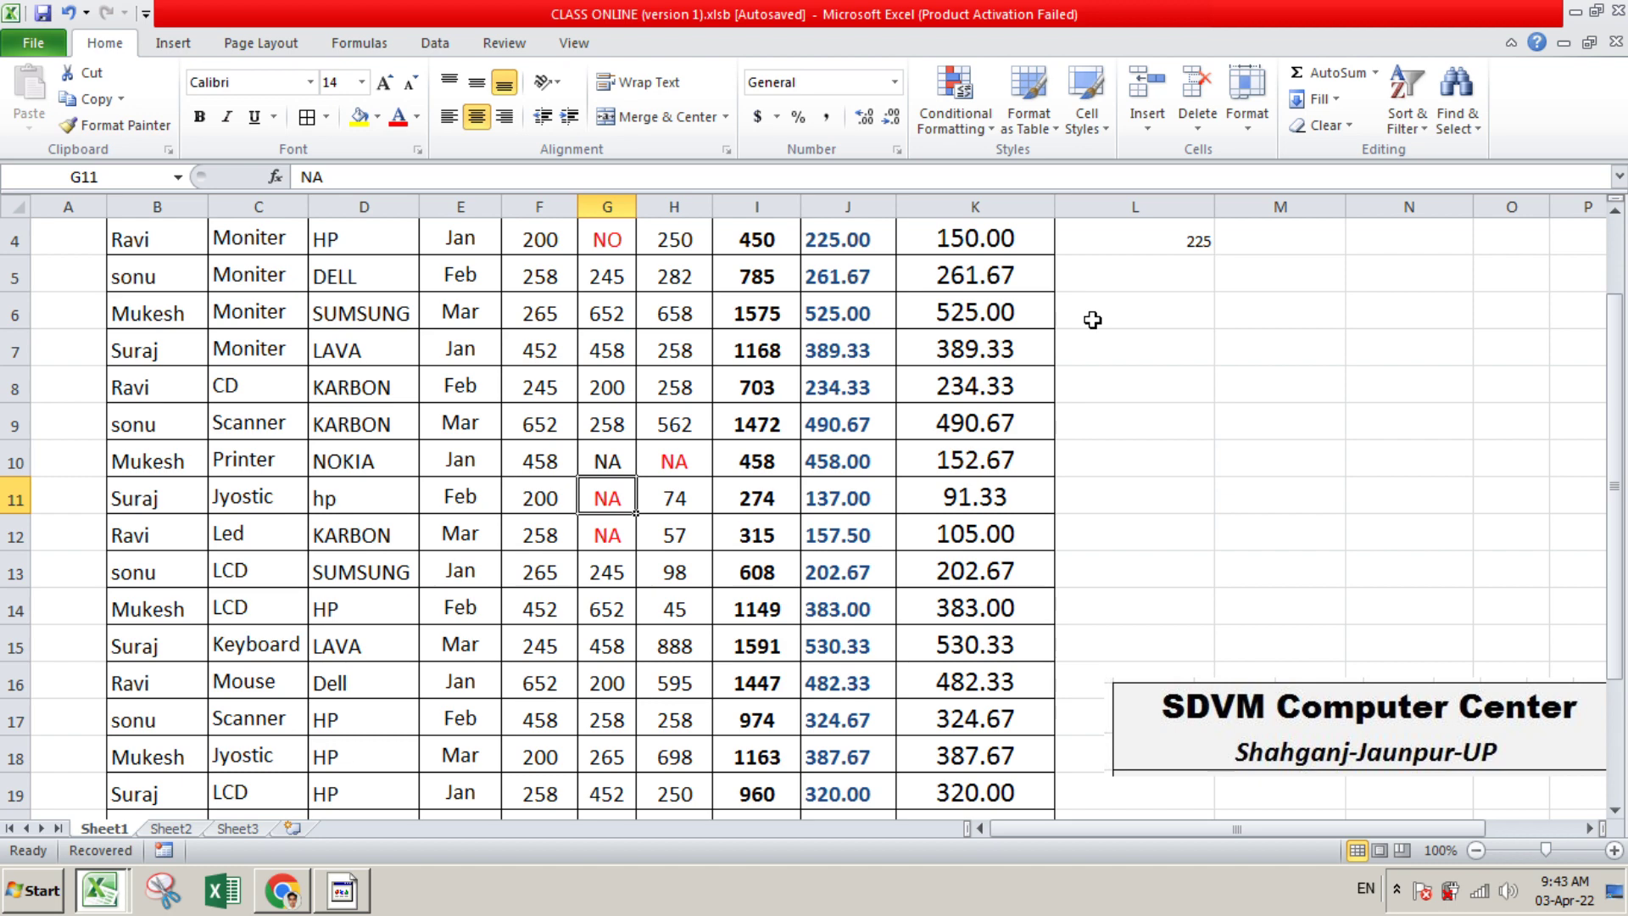
{"action": "scroll", "coordinate": [1092, 319], "scroll_direction": "up", "scroll_amount": 1}
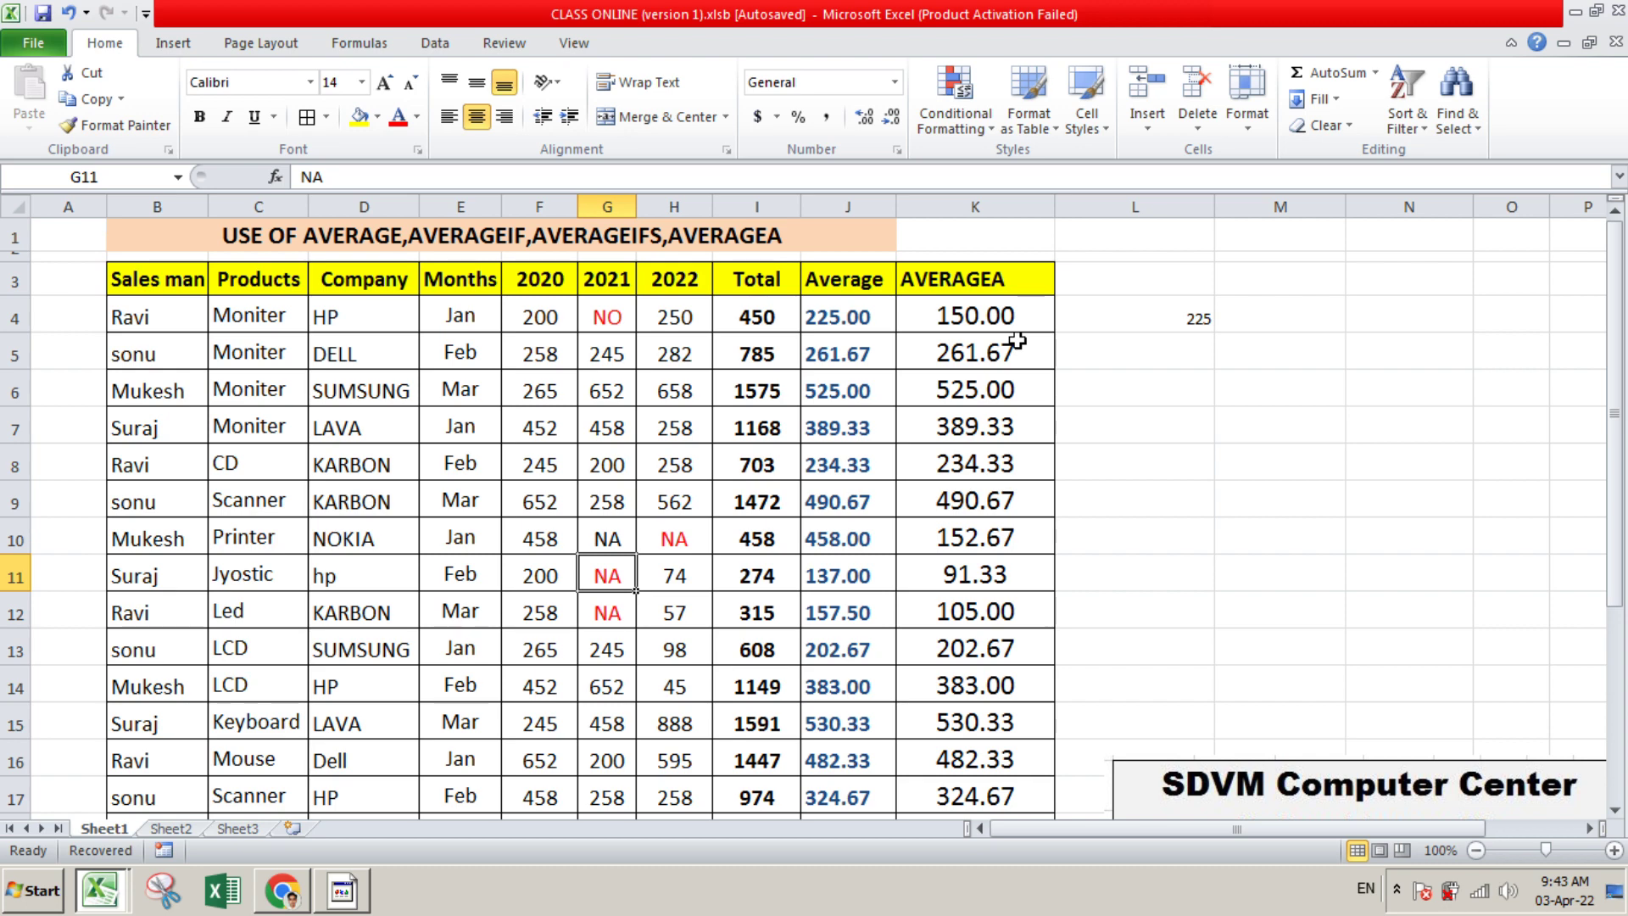
{"action": "scroll", "coordinate": [1244, 414], "scroll_direction": "down", "scroll_amount": 1}
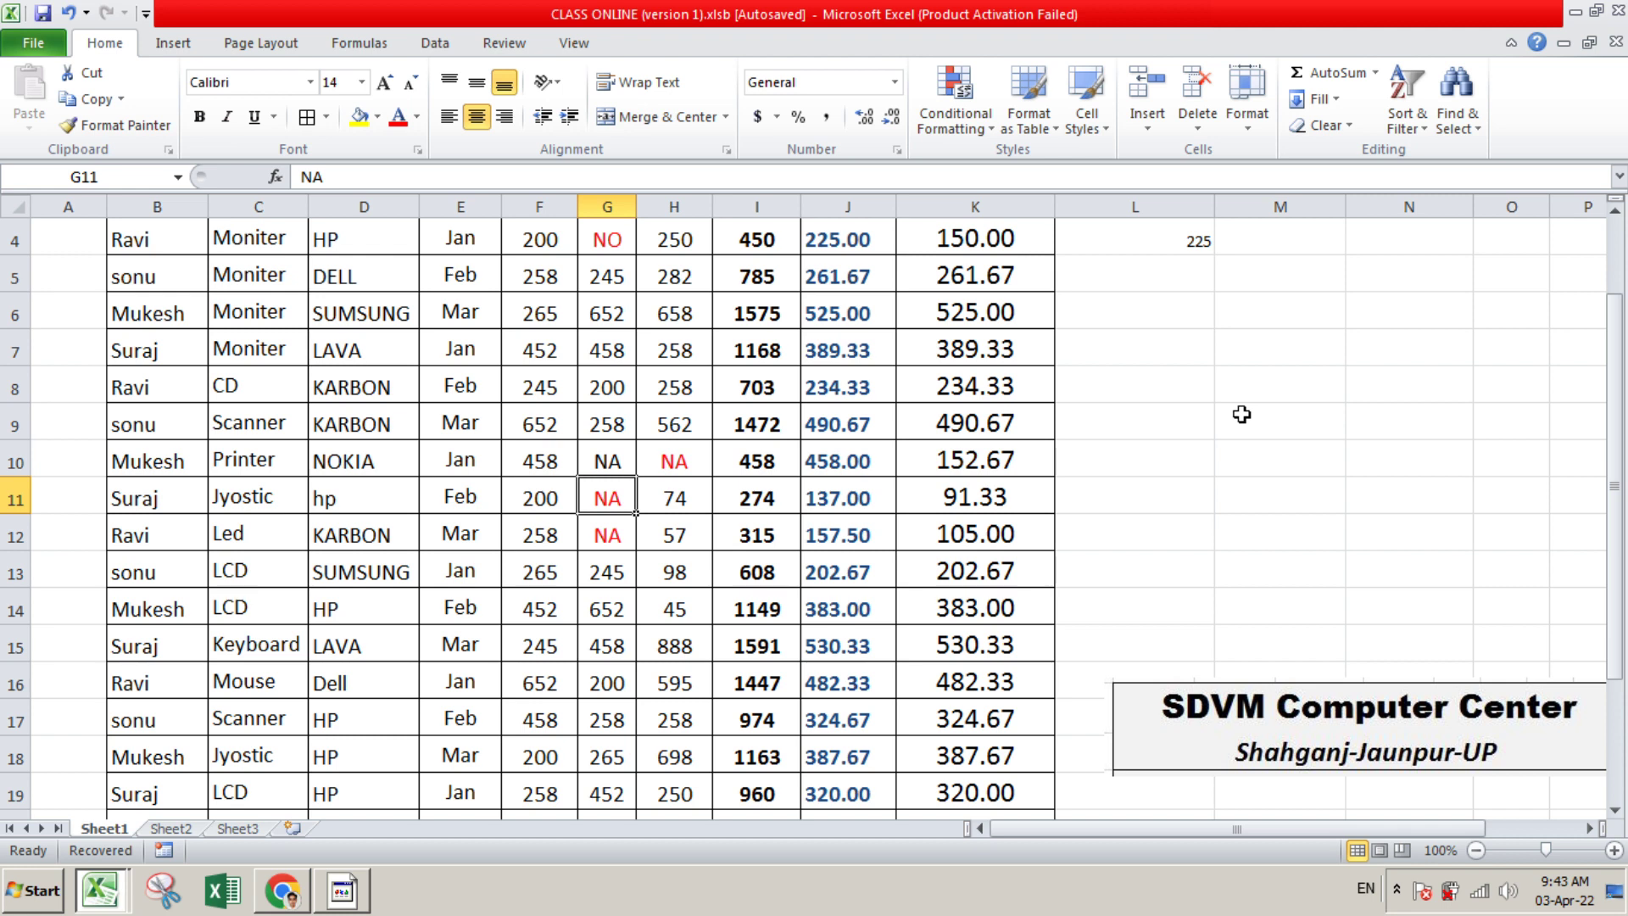
{"action": "scroll", "coordinate": [1236, 373], "scroll_direction": "up", "scroll_amount": 1}
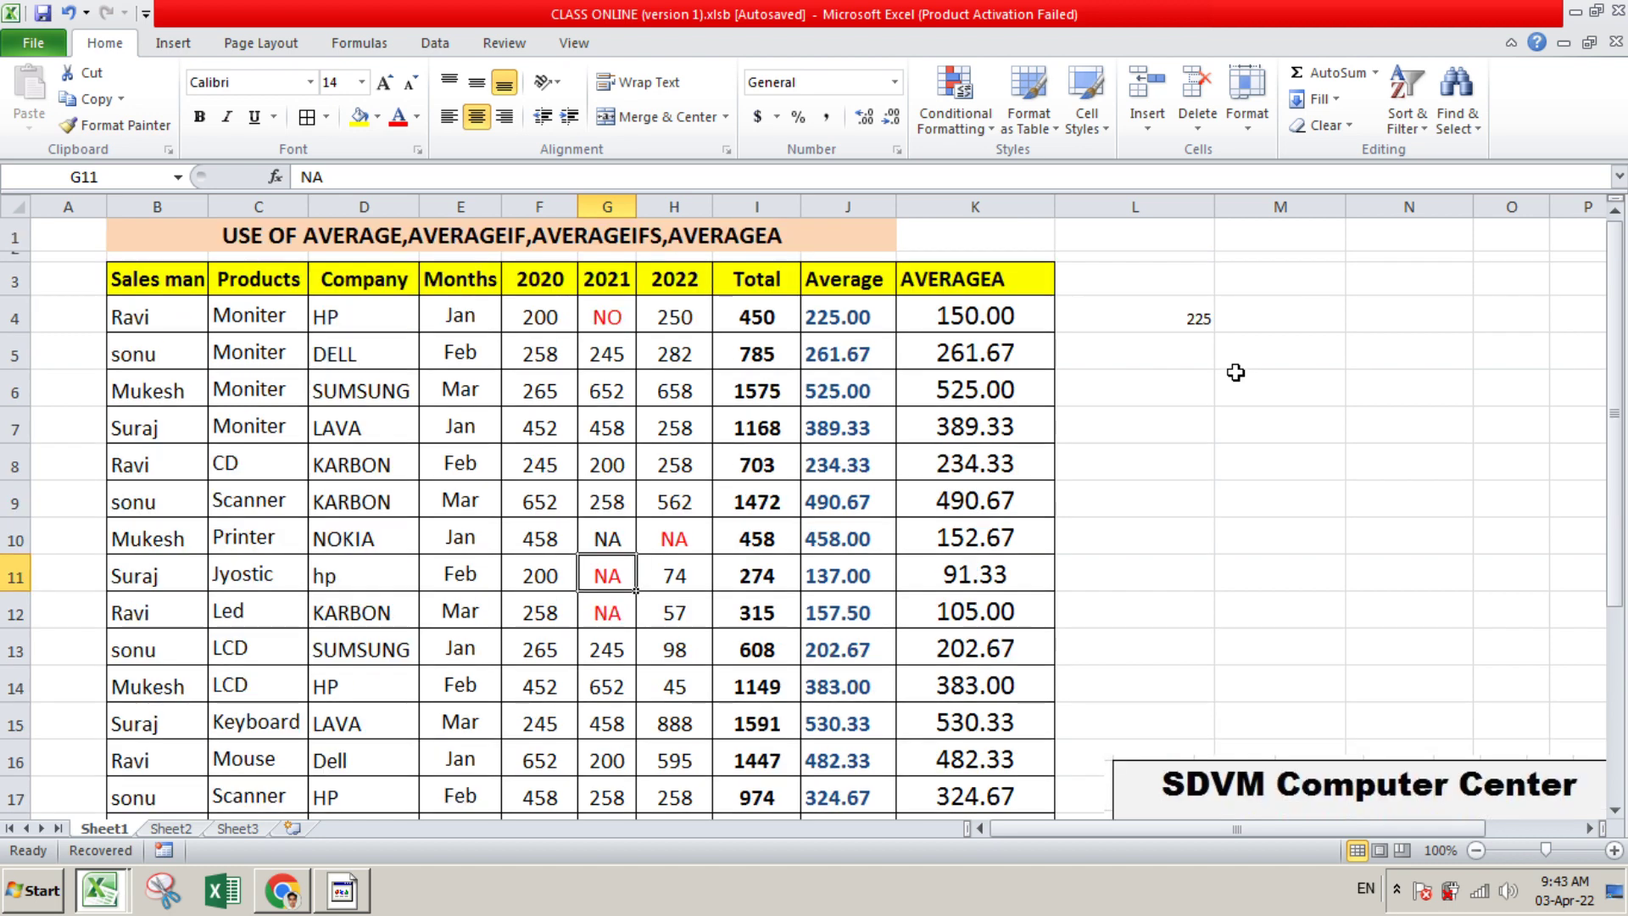